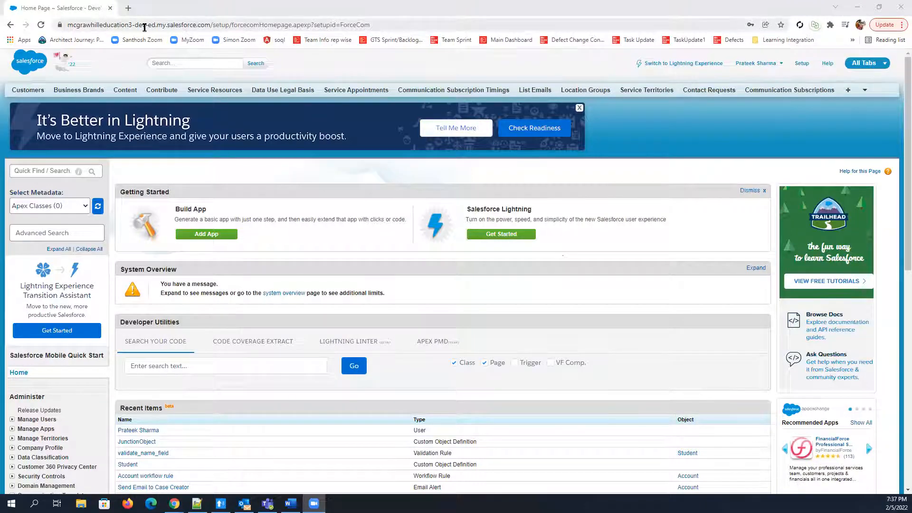
# Start a new Student record in the Salesforce Developers app and view its Country options
pyautogui.click(865, 69)
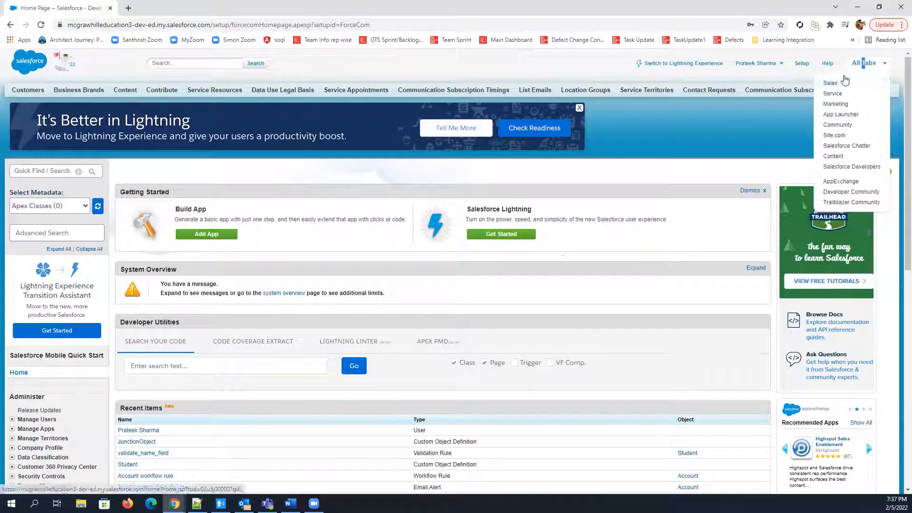
pyautogui.click(852, 167)
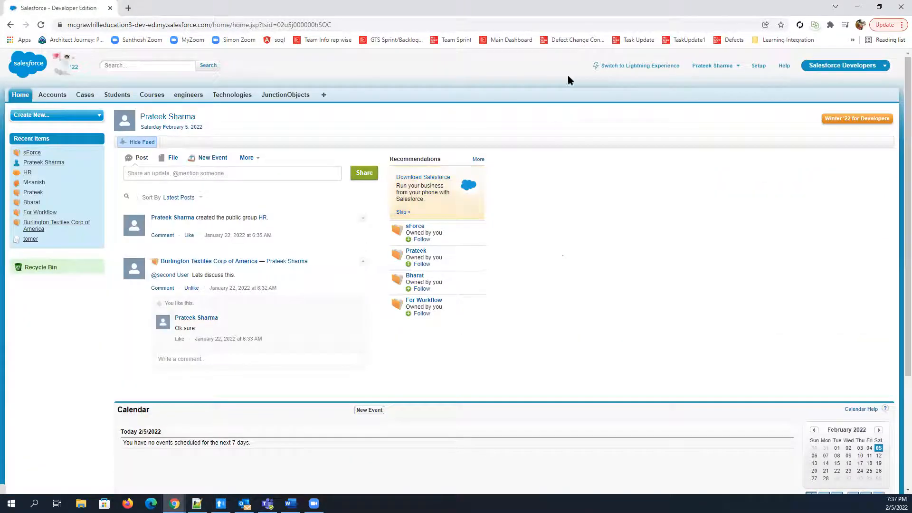
pyautogui.click(123, 97)
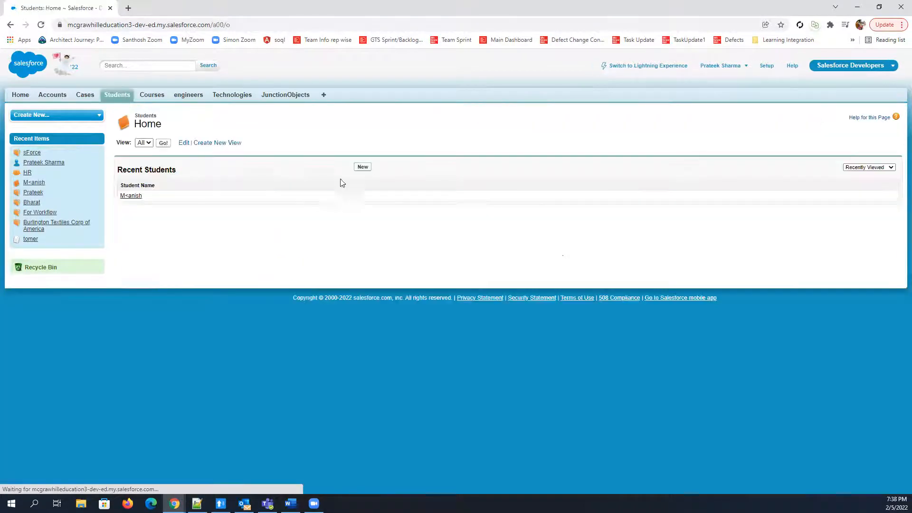
pyautogui.click(359, 170)
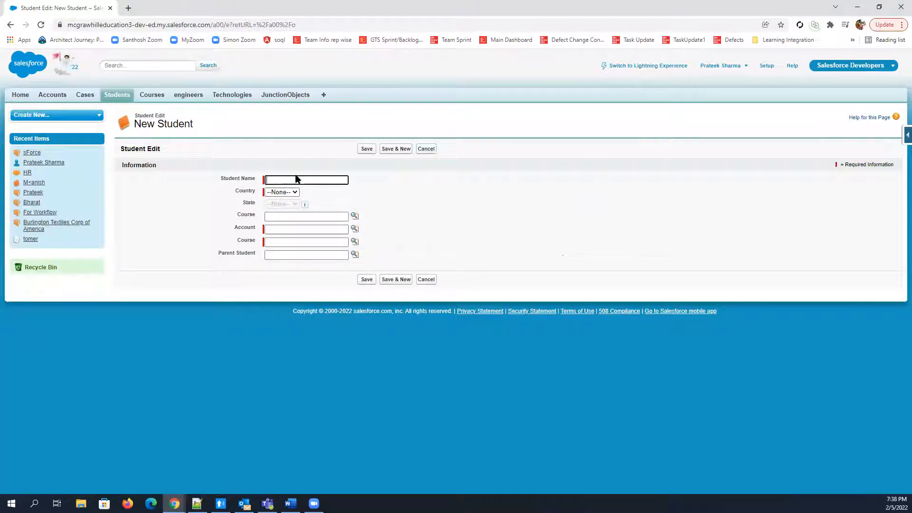
pyautogui.click(289, 192)
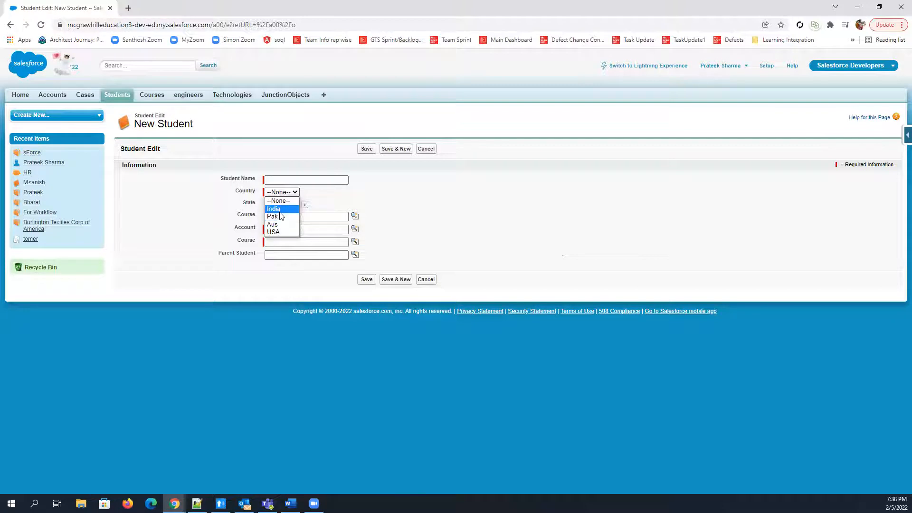
pyautogui.click(591, 208)
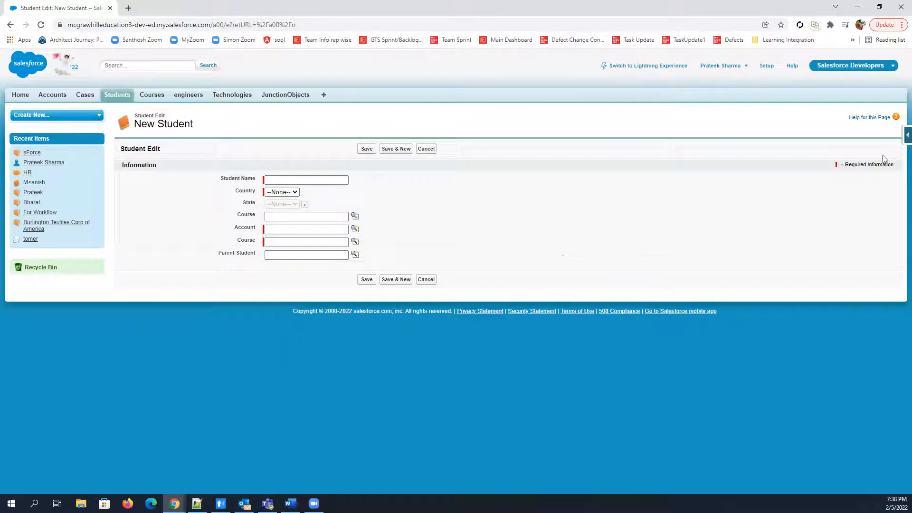
# Go to the Student object's validation rules and start a new validation rule
pyautogui.click(901, 137)
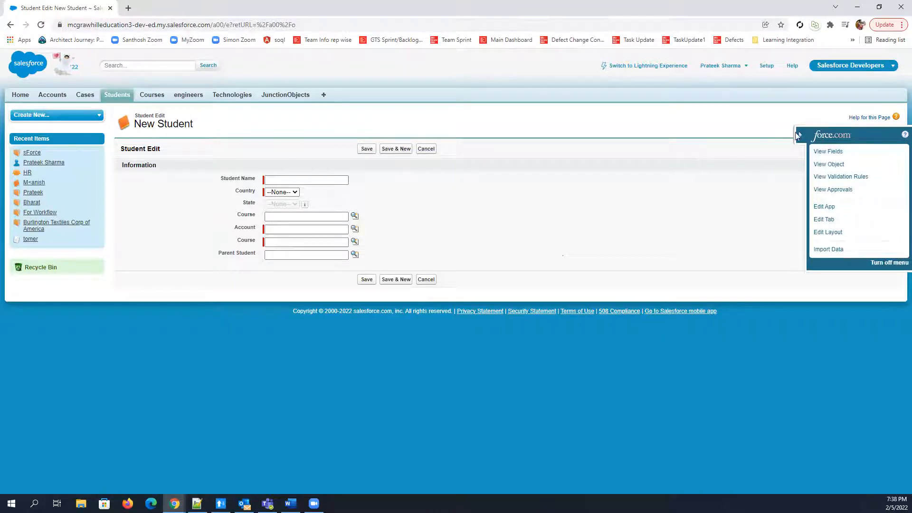
pyautogui.click(837, 180)
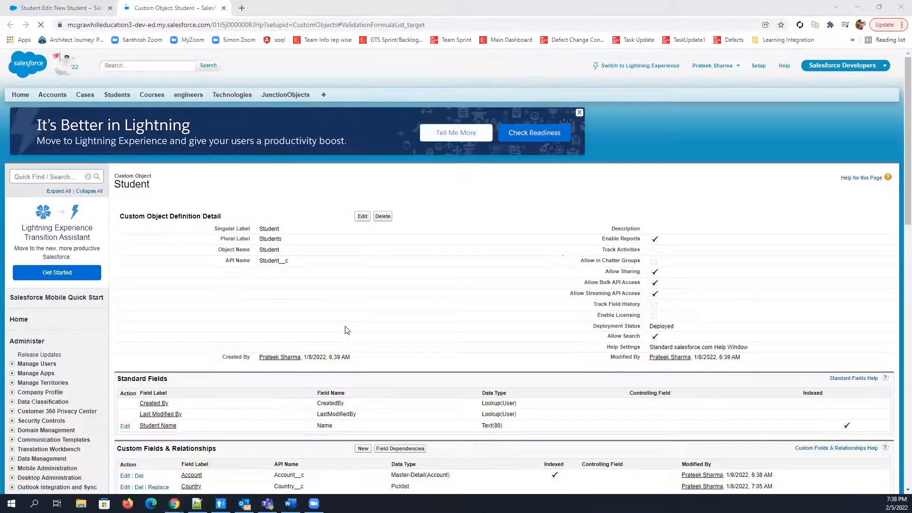
pyautogui.scroll(-1, 275, 288)
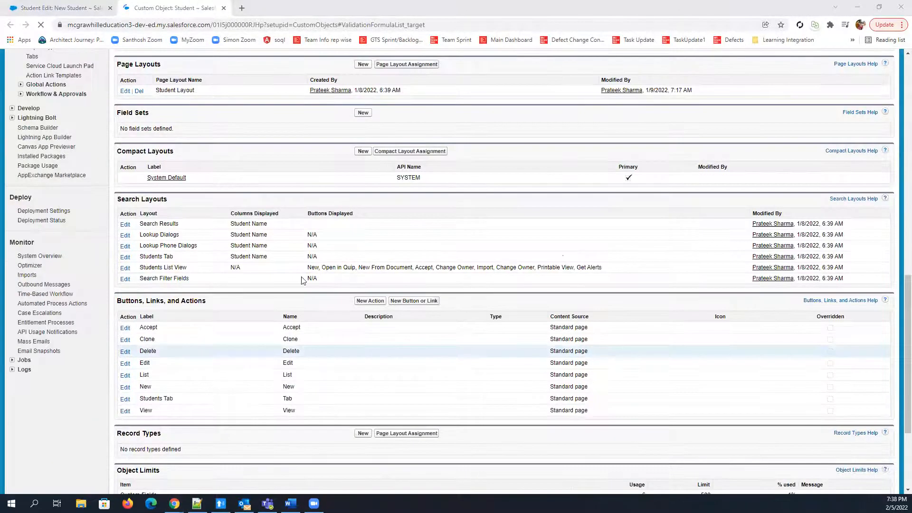
pyautogui.scroll(4, 276, 76)
pyautogui.scroll(3, 287, 90)
pyautogui.scroll(-1, 421, 369)
pyautogui.moveTo(117, 326); pyautogui.dragTo(181, 329)
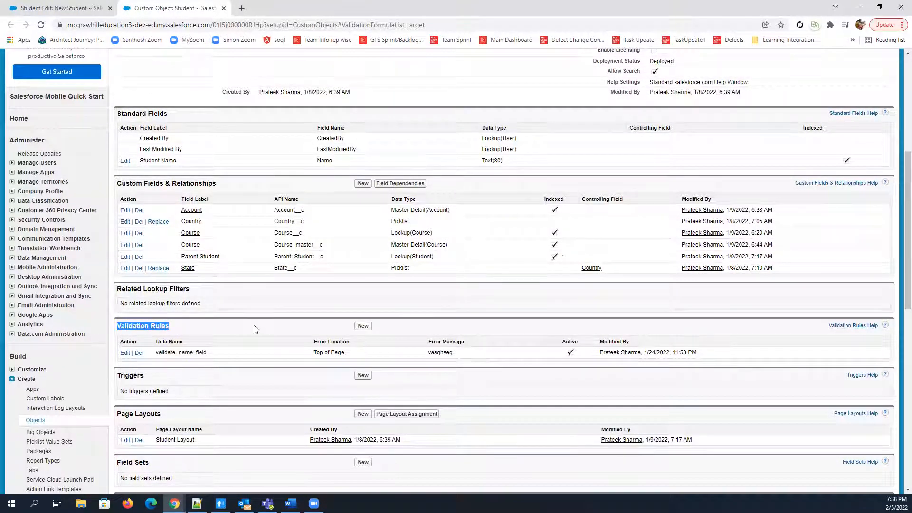
pyautogui.click(363, 327)
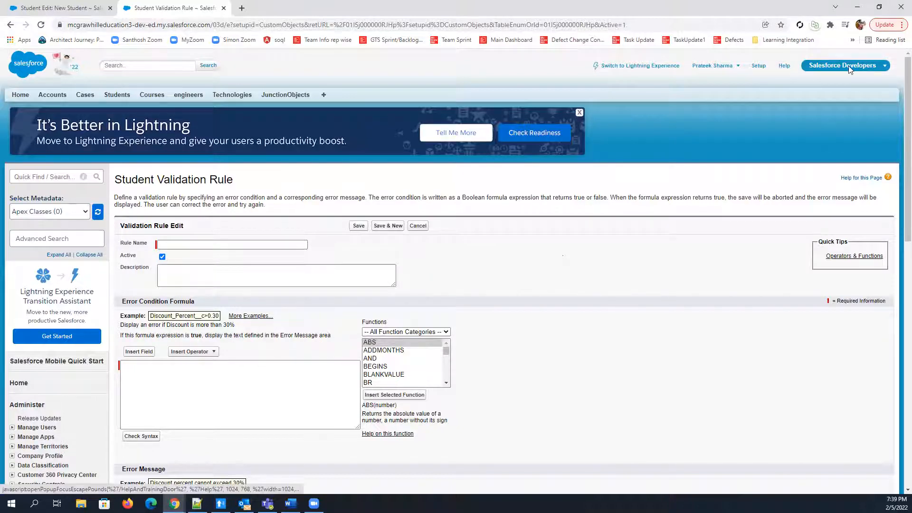
# Name the validation rule validate_name_field and look over its error condition formula and error message sections
pyautogui.click(177, 244)
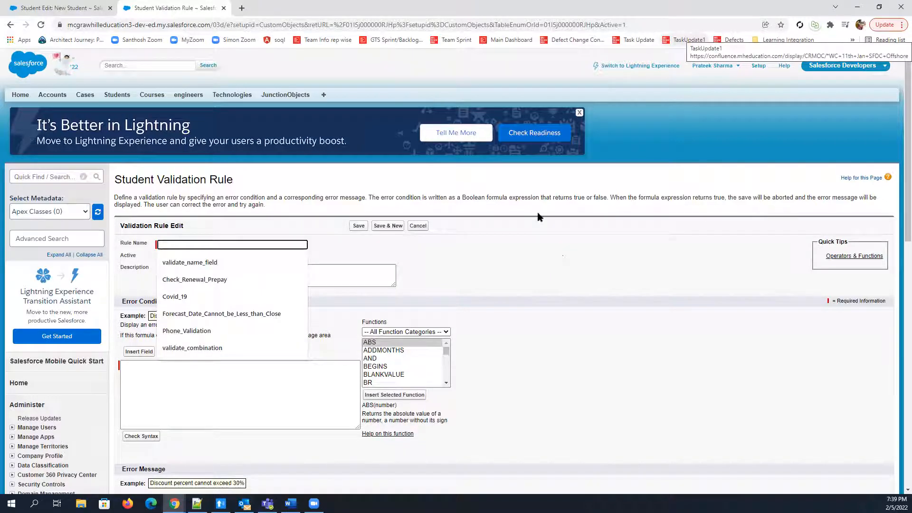
pyautogui.click(204, 261)
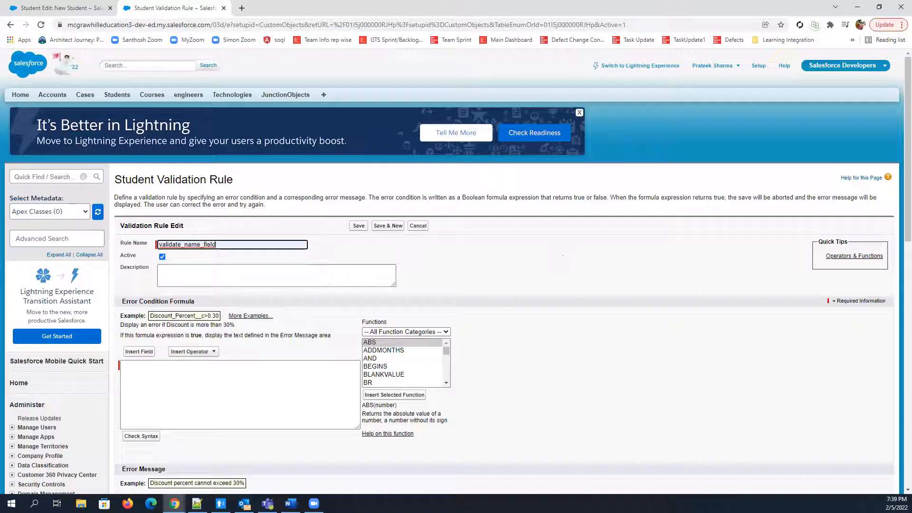
pyautogui.click(183, 396)
pyautogui.scroll(-1, 208, 390)
pyautogui.scroll(-2, 208, 389)
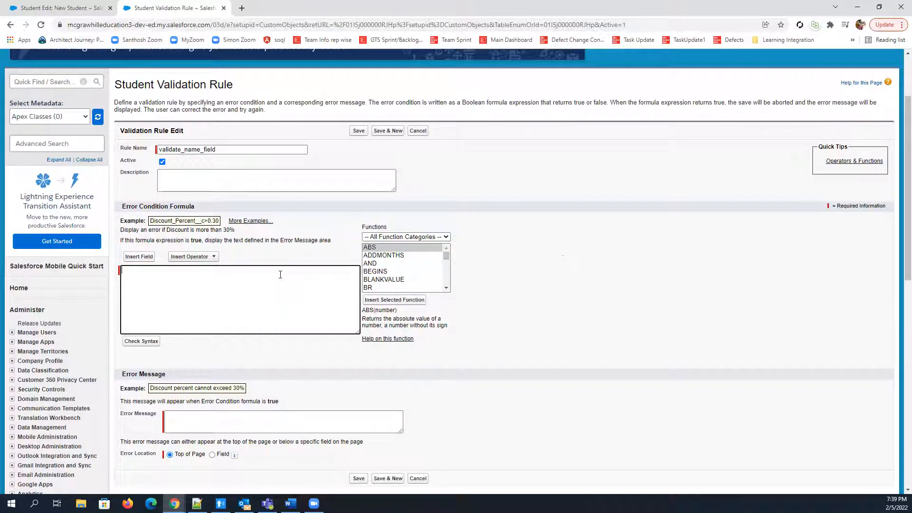
pyautogui.scroll(-3, 261, 319)
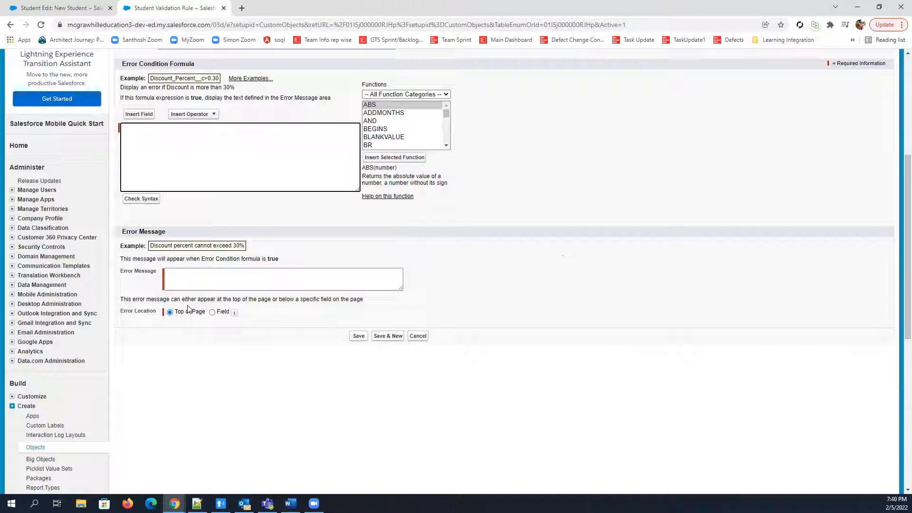
pyautogui.scroll(4, 128, 236)
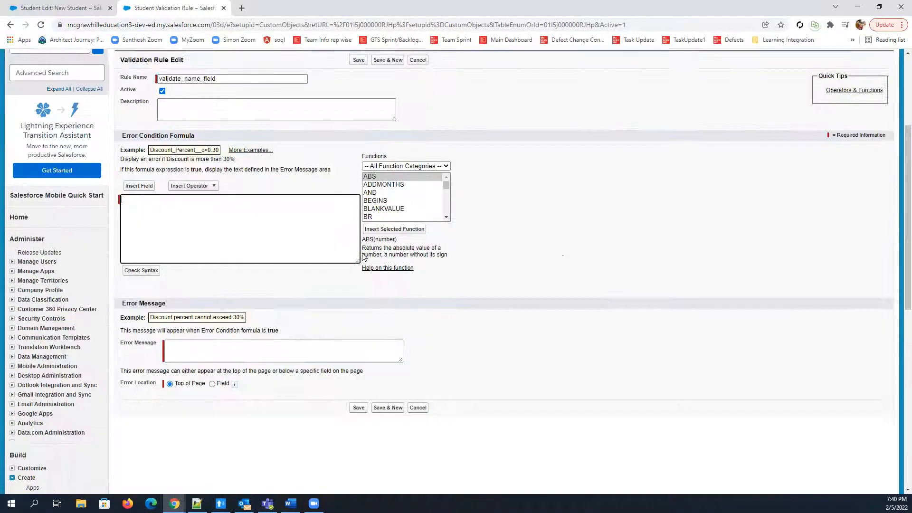
pyautogui.scroll(-2, 128, 236)
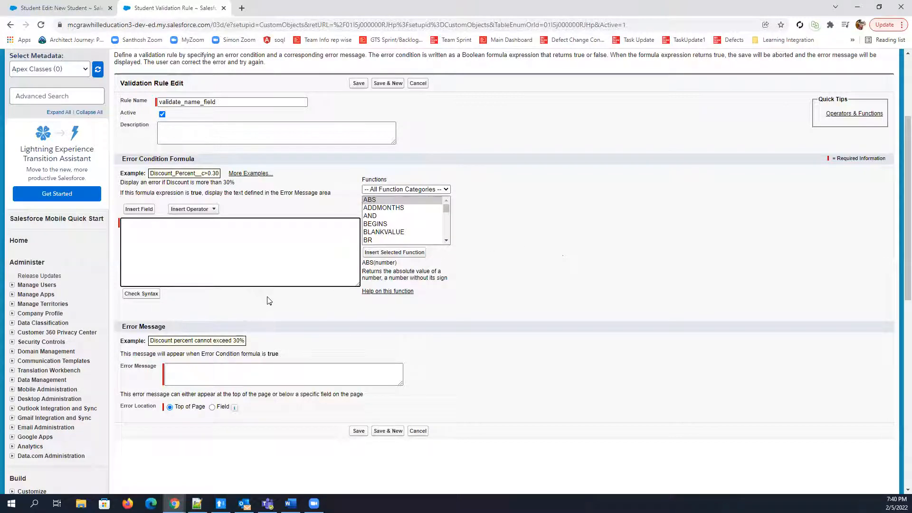
# Examine the fields available for the formula, including the related Account fields and the Account Owner fields beneath them
pyautogui.click(144, 210)
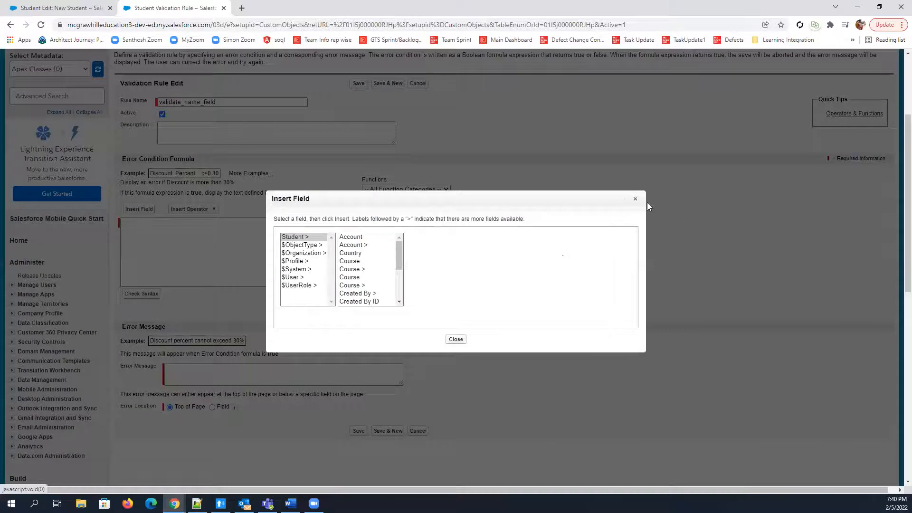
pyautogui.click(634, 200)
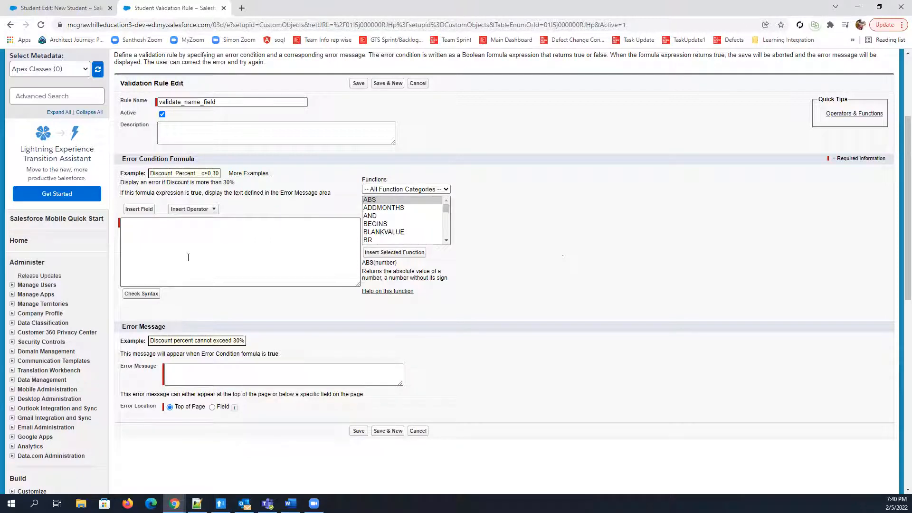
pyautogui.click(139, 210)
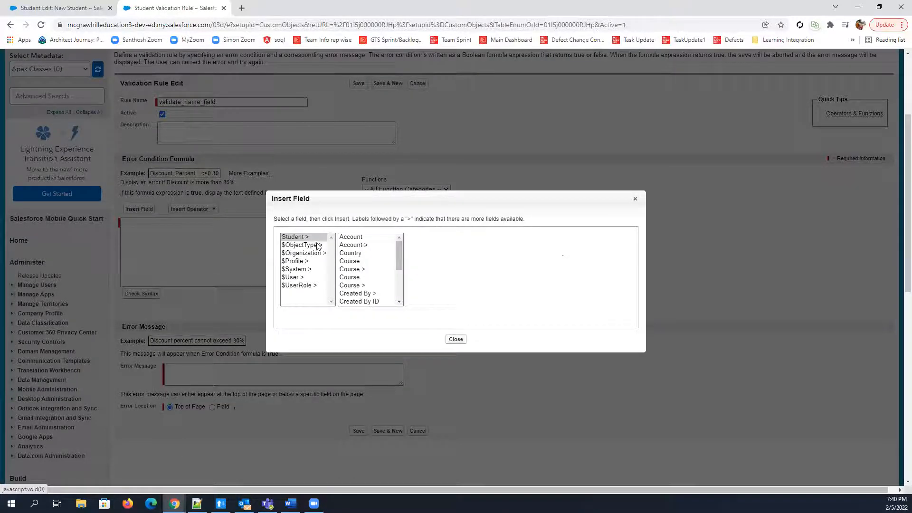
pyautogui.click(359, 245)
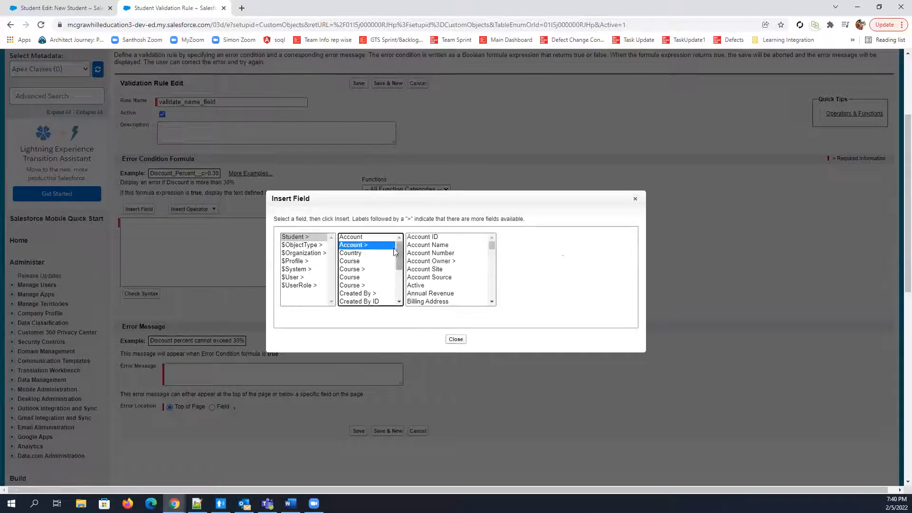
pyautogui.scroll(-4, 451, 288)
pyautogui.scroll(-5, 450, 288)
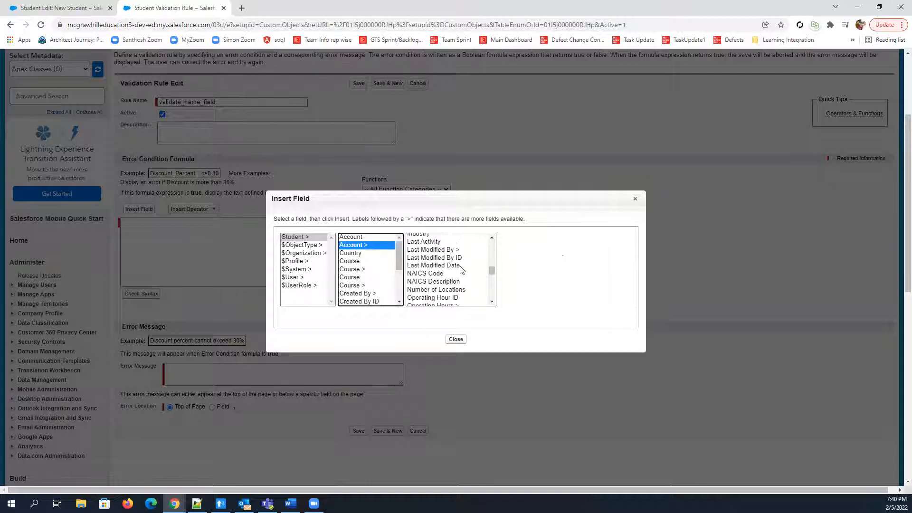
pyautogui.scroll(9, 449, 285)
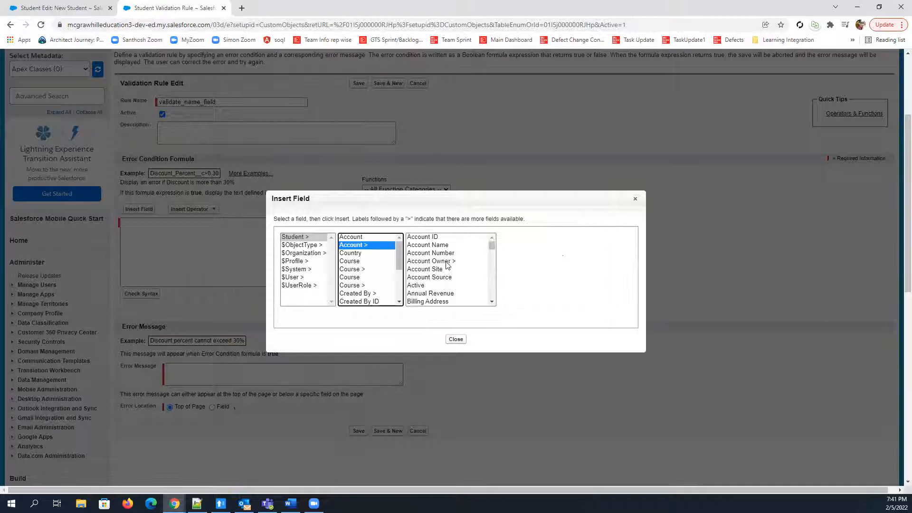
pyautogui.click(446, 263)
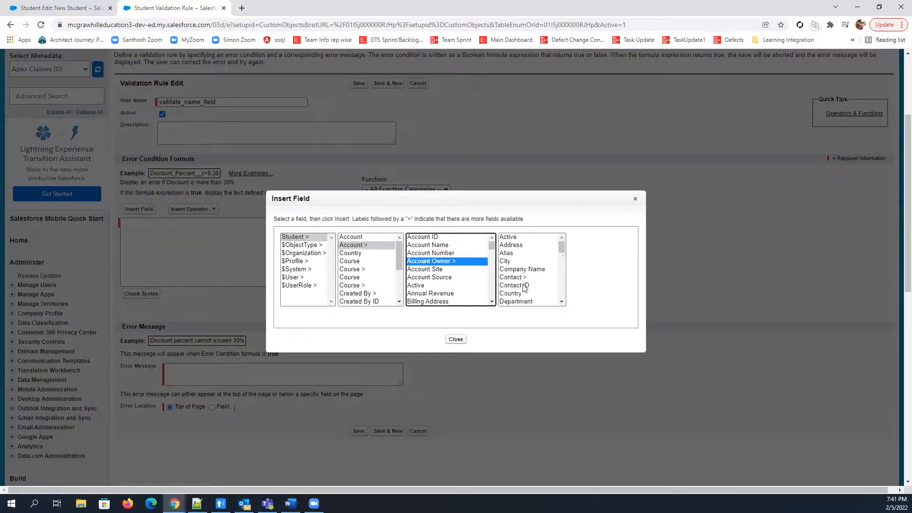
pyautogui.scroll(-3, 524, 287)
pyautogui.scroll(3, 526, 285)
pyautogui.click(636, 200)
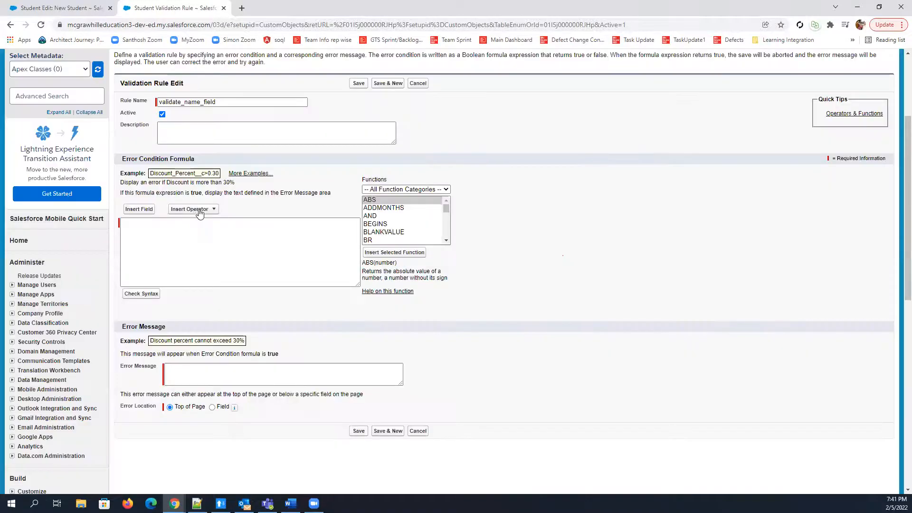
# Review the available formula operators and the syntax and argument of the ABS function
pyautogui.click(213, 210)
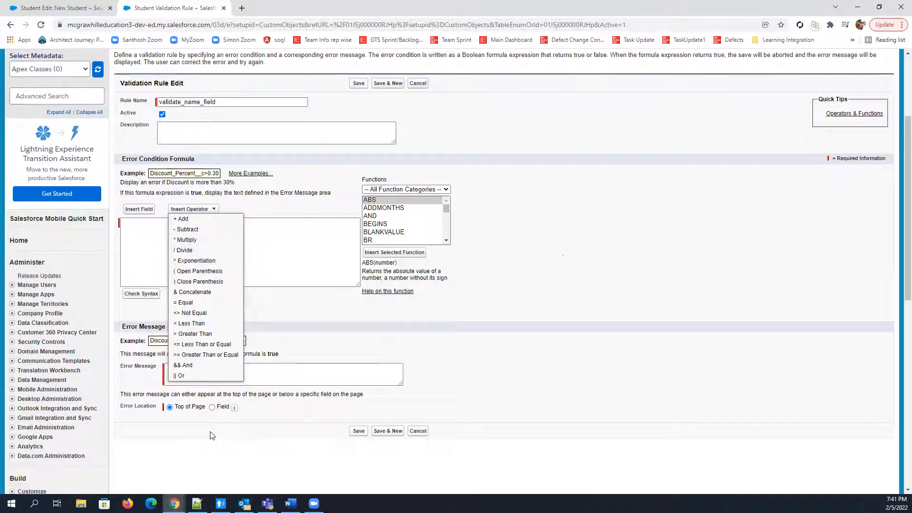
pyautogui.click(438, 201)
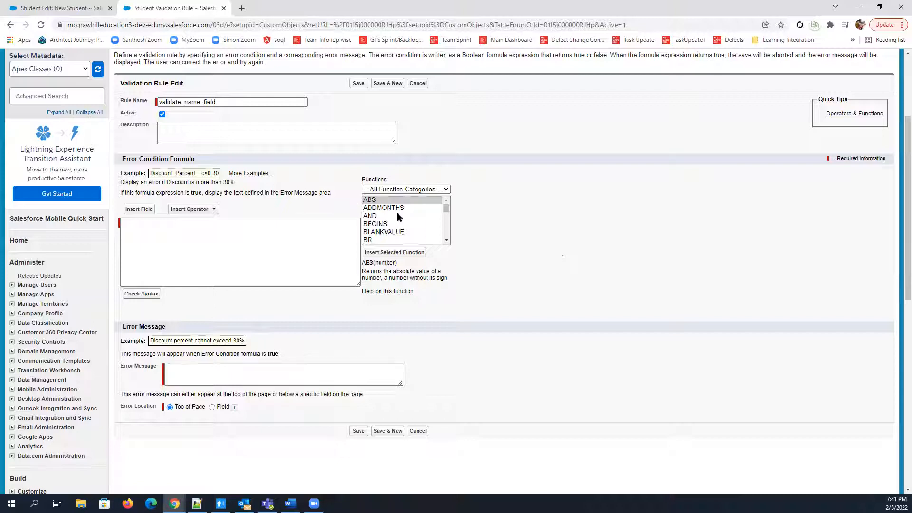
pyautogui.click(377, 201)
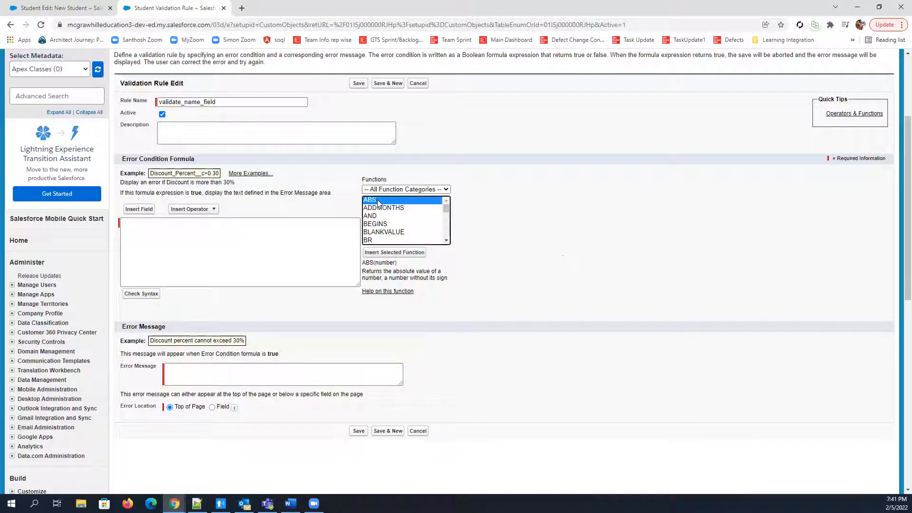
pyautogui.click(365, 262)
pyautogui.moveTo(365, 262); pyautogui.dragTo(458, 281)
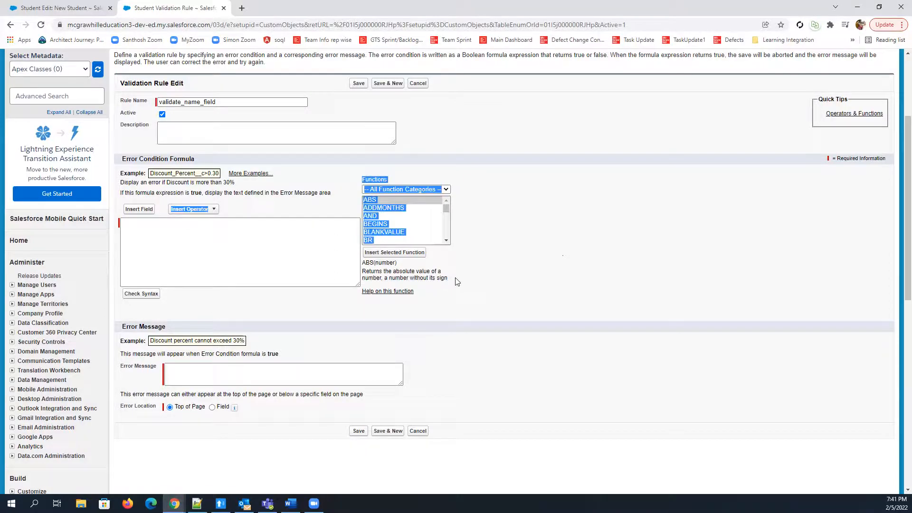
pyautogui.click(616, 294)
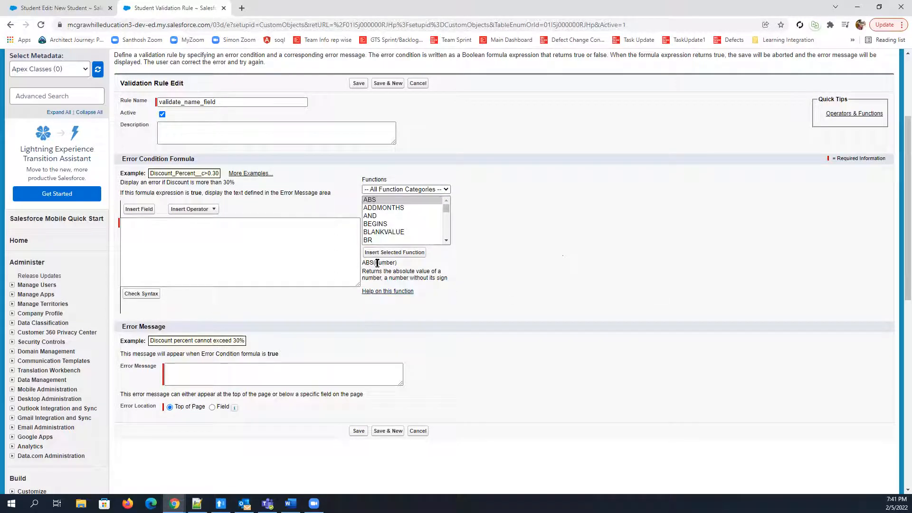
pyautogui.moveTo(374, 262); pyautogui.dragTo(396, 263)
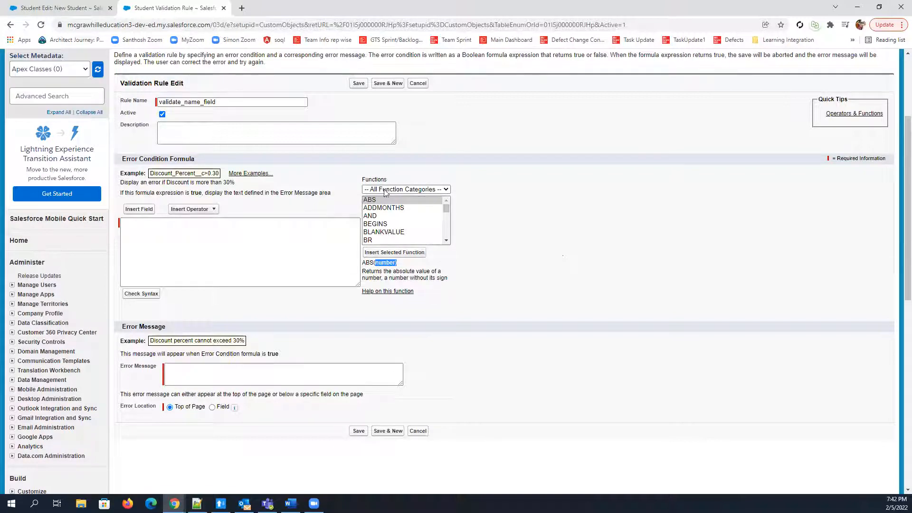
# Review the syntax and descriptions of the ADDMONTHS, AND and BEGINS functions
pyautogui.click(383, 208)
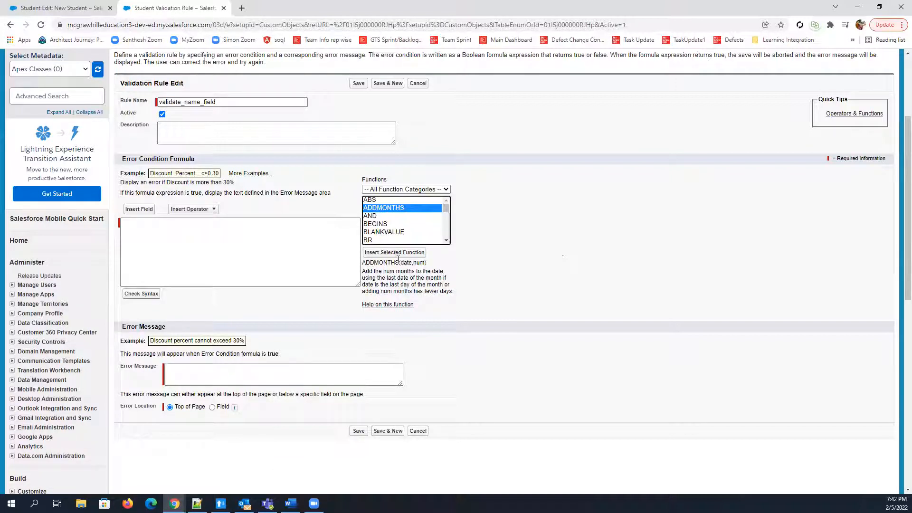
pyautogui.moveTo(401, 262); pyautogui.dragTo(427, 262)
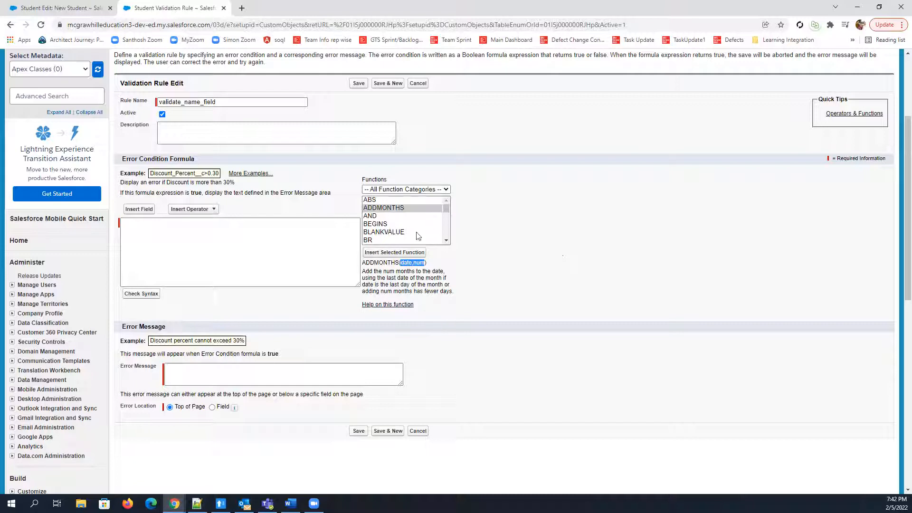
pyautogui.click(370, 217)
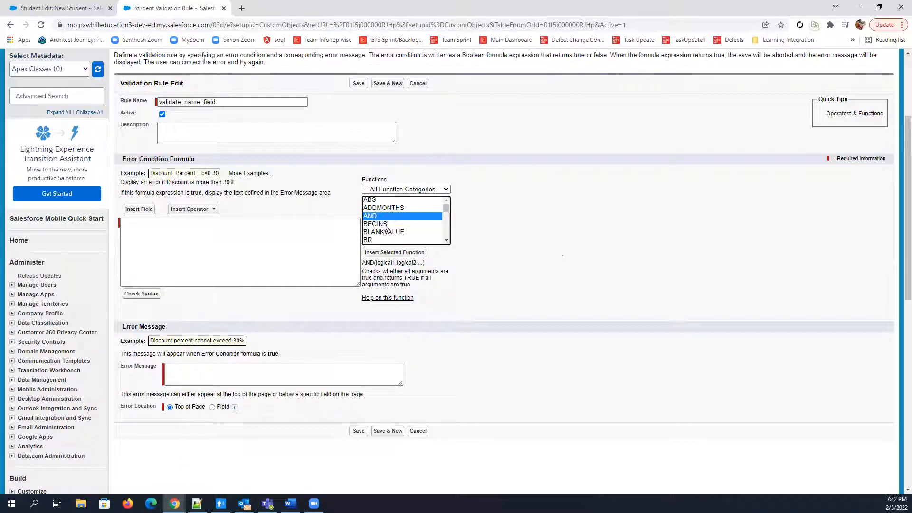
pyautogui.click(400, 224)
pyautogui.scroll(-2, 402, 228)
pyautogui.scroll(2, 403, 218)
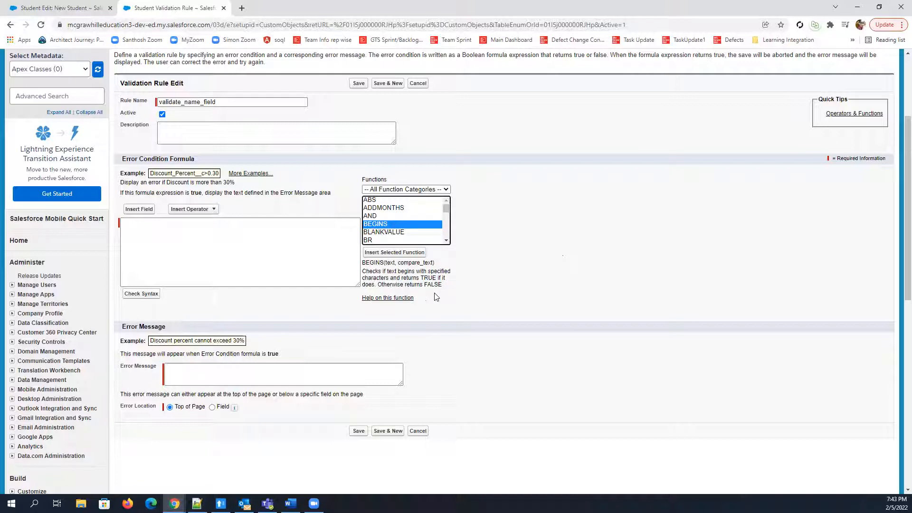
# Examine the text and compare_text arguments of the BEGINS function, and review the syntax and description of BLANKVALUE
pyautogui.doubleClick(386, 262)
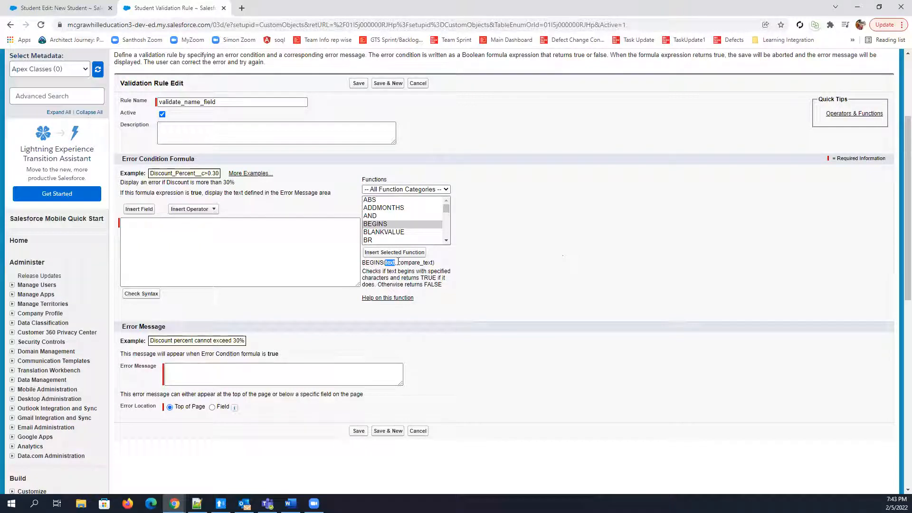
pyautogui.moveTo(398, 262); pyautogui.dragTo(432, 262)
pyautogui.click(384, 232)
pyautogui.scroll(-1, 392, 226)
pyautogui.scroll(1, 384, 231)
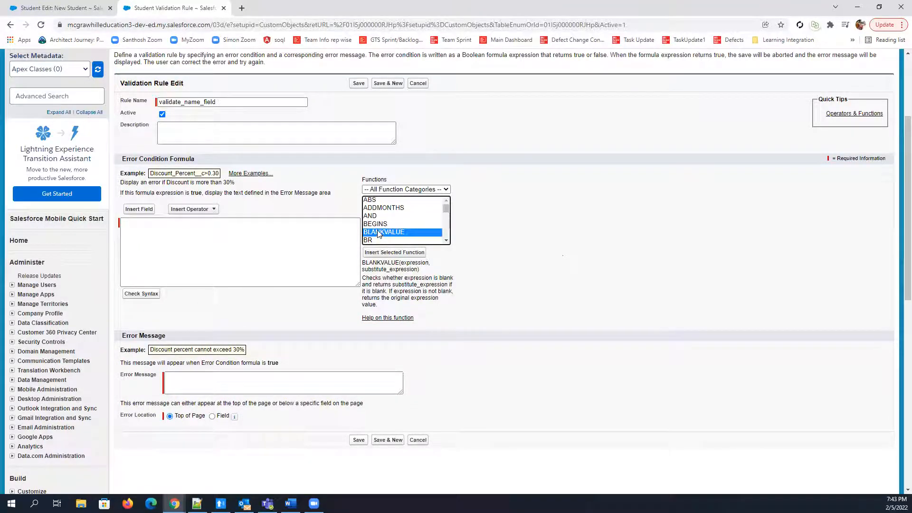
pyautogui.scroll(-1, 378, 230)
pyautogui.scroll(1, 379, 228)
pyautogui.click(448, 242)
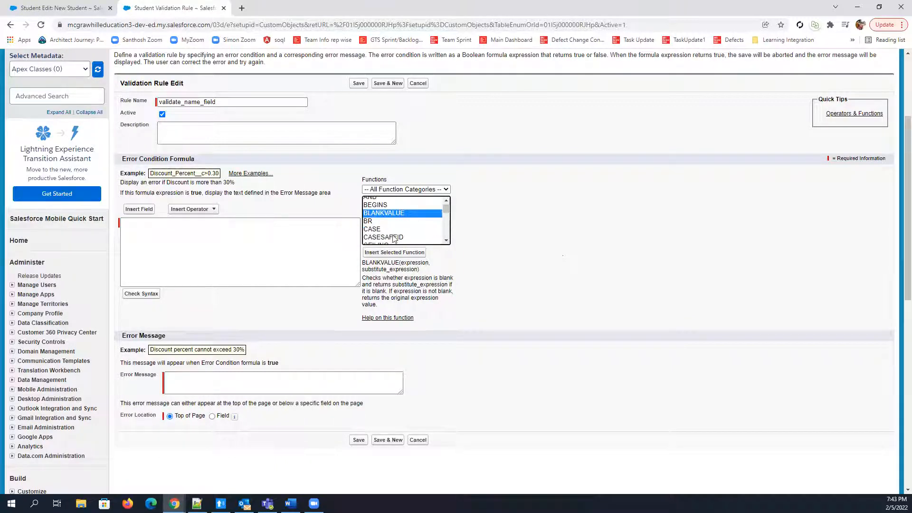
pyautogui.click(447, 200)
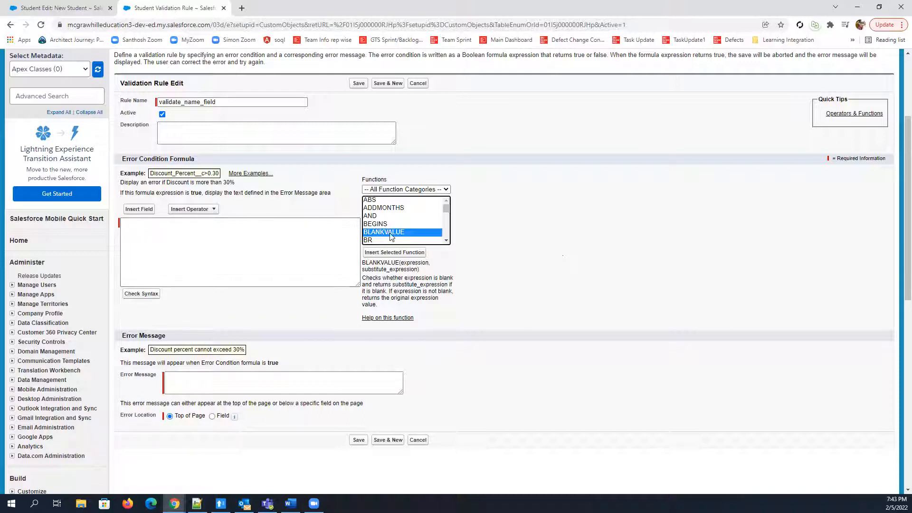
# Review the syntax and descriptions of the AND, CASE and DATE functions
pyautogui.click(368, 216)
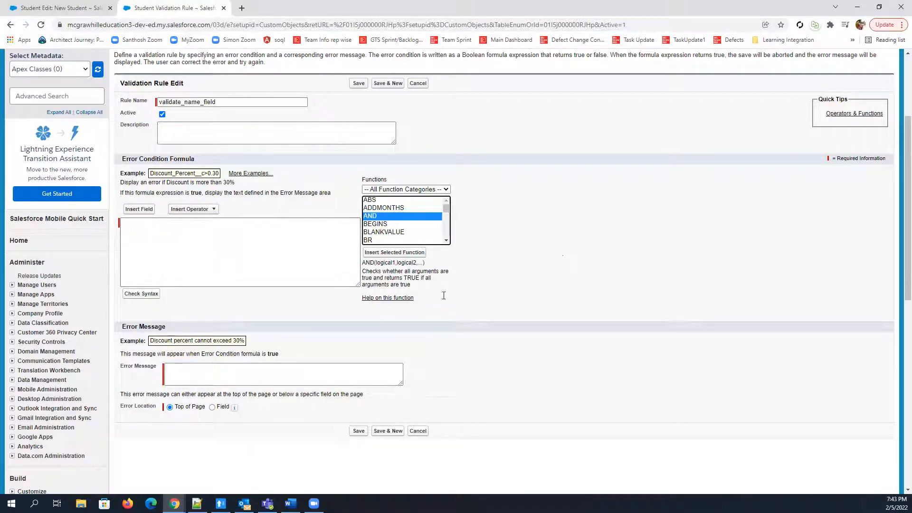
pyautogui.click(446, 241)
pyautogui.click(446, 241)
pyautogui.click(379, 210)
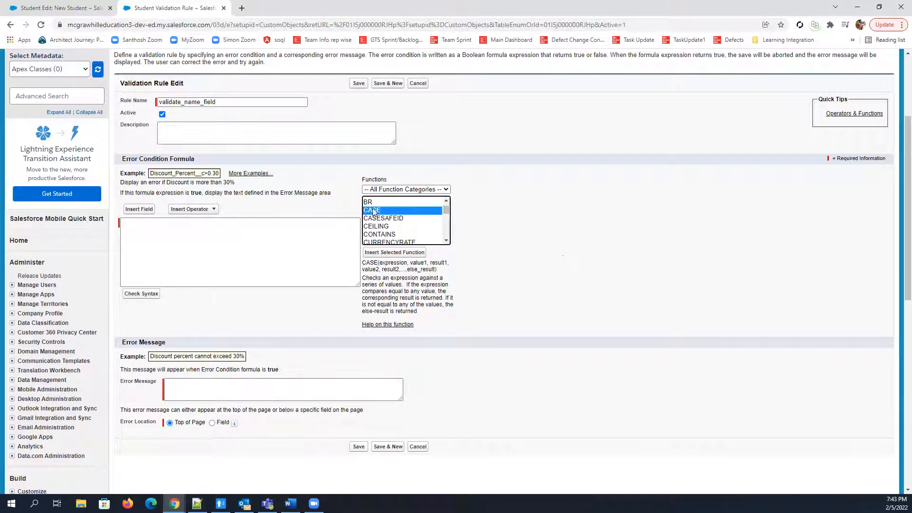
pyautogui.click(445, 241)
pyautogui.click(445, 241)
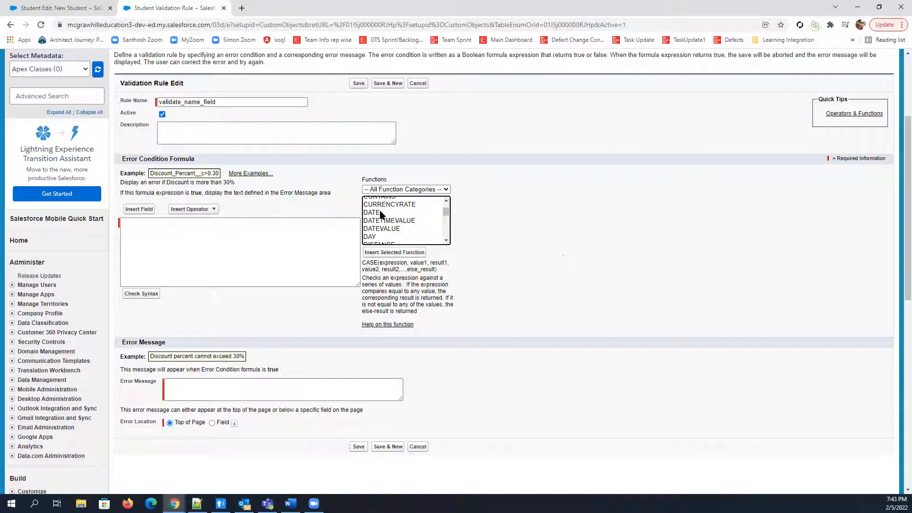
pyautogui.click(380, 215)
# Find the IF function in the function list and review its syntax and description
pyautogui.click(446, 241)
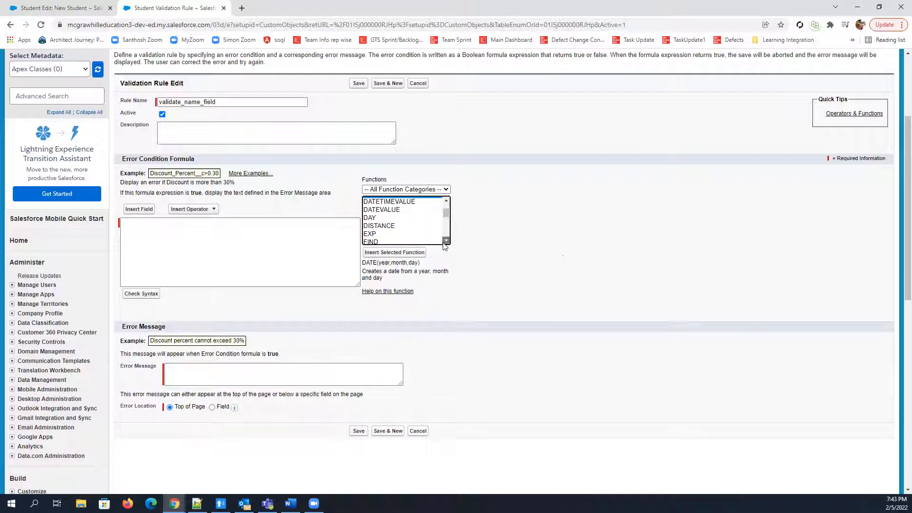
pyautogui.click(444, 243)
pyautogui.click(444, 242)
pyautogui.click(445, 243)
pyautogui.click(444, 242)
pyautogui.click(445, 242)
pyautogui.click(381, 206)
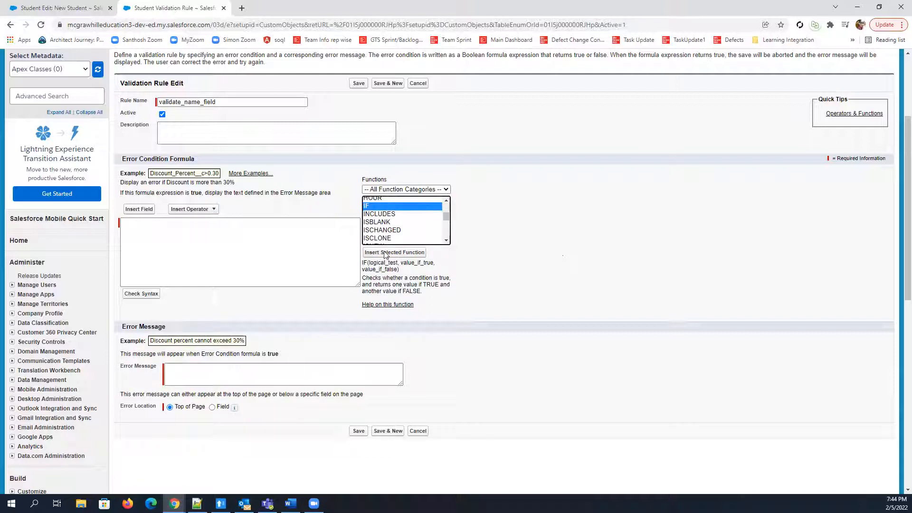
# Examine the picklist_field and text_literal arguments of the ISPICKVAL function, and review the LEN function
pyautogui.click(446, 241)
pyautogui.click(446, 241)
pyautogui.click(446, 241)
pyautogui.click(379, 213)
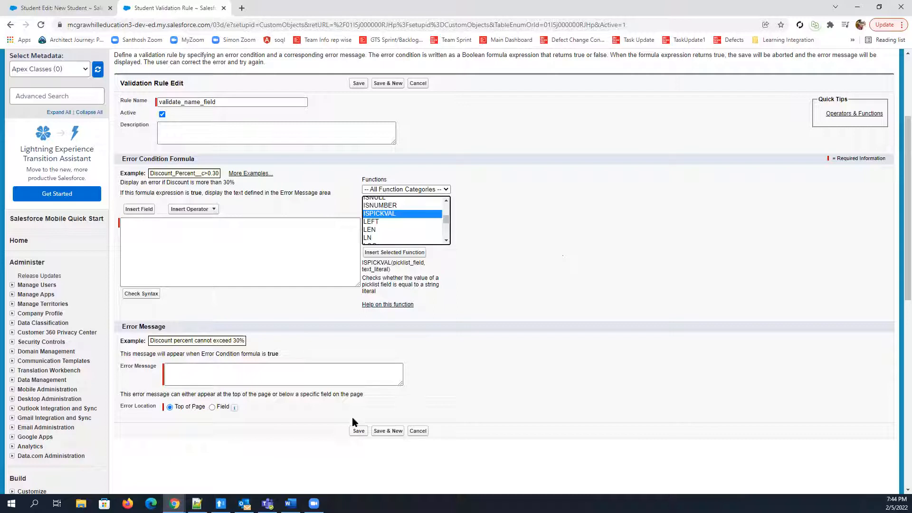
pyautogui.doubleClick(403, 263)
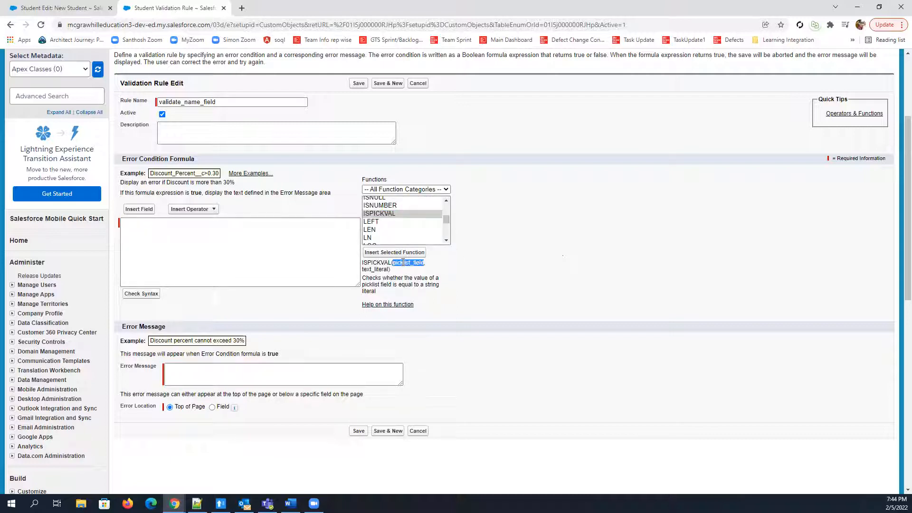
pyautogui.click(382, 269)
pyautogui.doubleClick(382, 270)
pyautogui.click(397, 230)
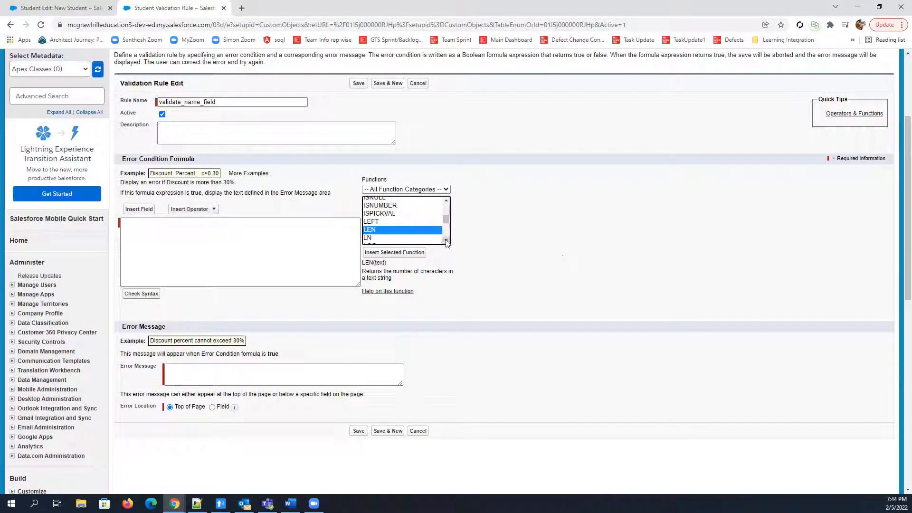
# Find the OR function in the function list and review its syntax and description
pyautogui.click(446, 241)
pyautogui.click(446, 242)
pyautogui.click(446, 241)
pyautogui.click(446, 241)
pyautogui.click(446, 241)
pyautogui.click(446, 242)
pyautogui.click(446, 241)
pyautogui.click(446, 241)
pyautogui.click(446, 242)
pyautogui.click(446, 242)
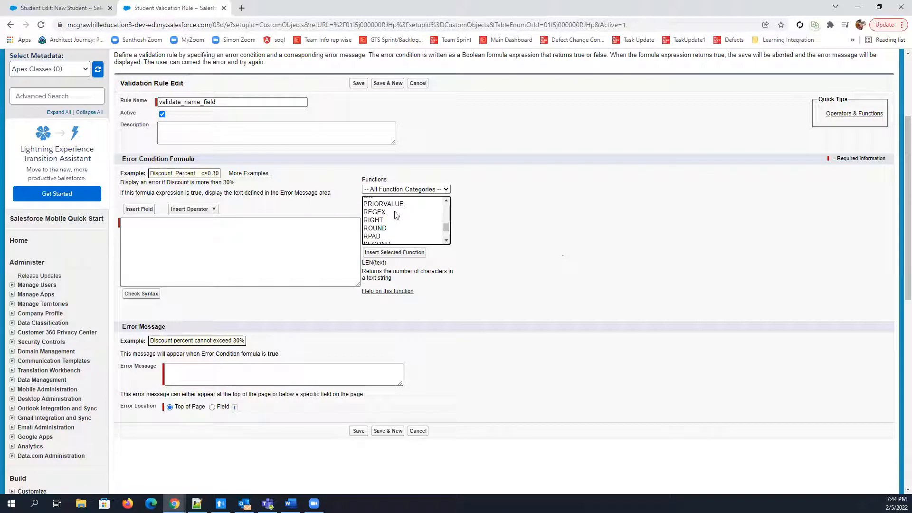
pyautogui.click(446, 201)
pyautogui.click(377, 215)
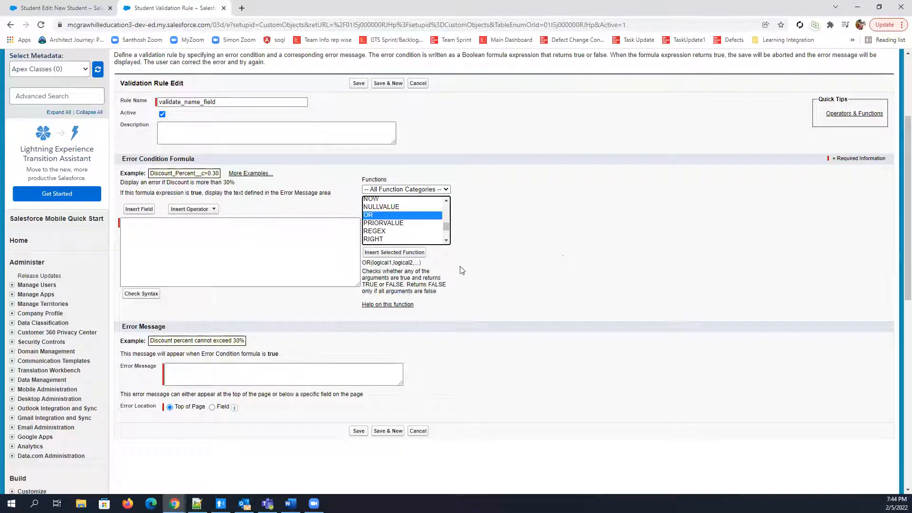
# Look through the remaining functions to the end of the list, and return to its beginning
pyautogui.click(447, 242)
pyautogui.click(447, 242)
pyautogui.click(447, 242)
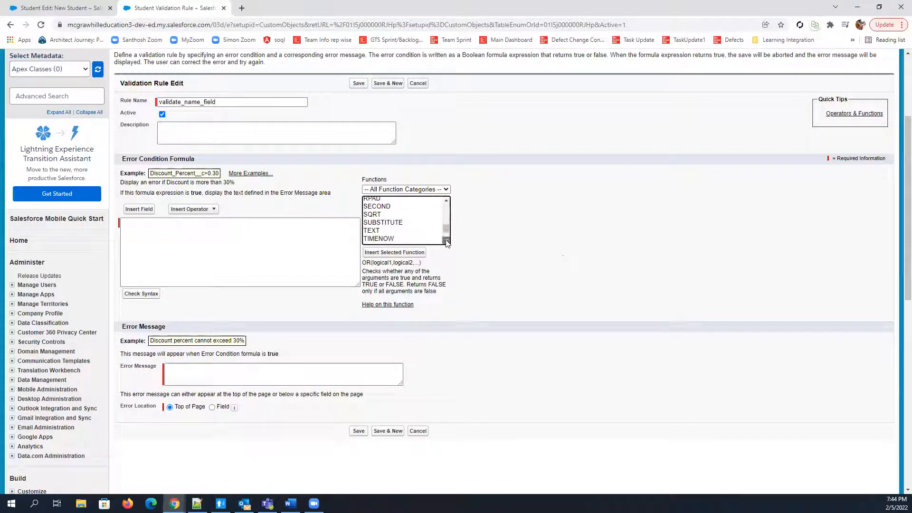
pyautogui.click(446, 241)
pyautogui.click(447, 242)
pyautogui.click(446, 241)
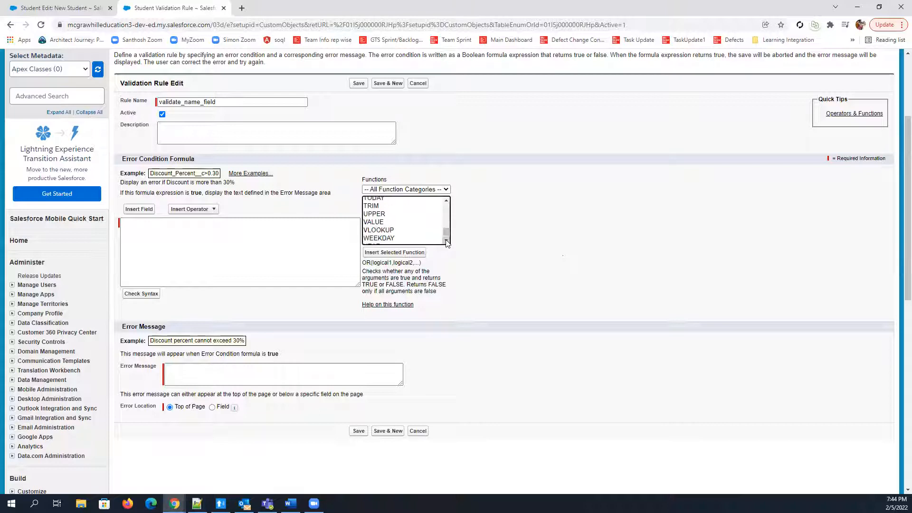
pyautogui.click(447, 242)
pyautogui.click(447, 241)
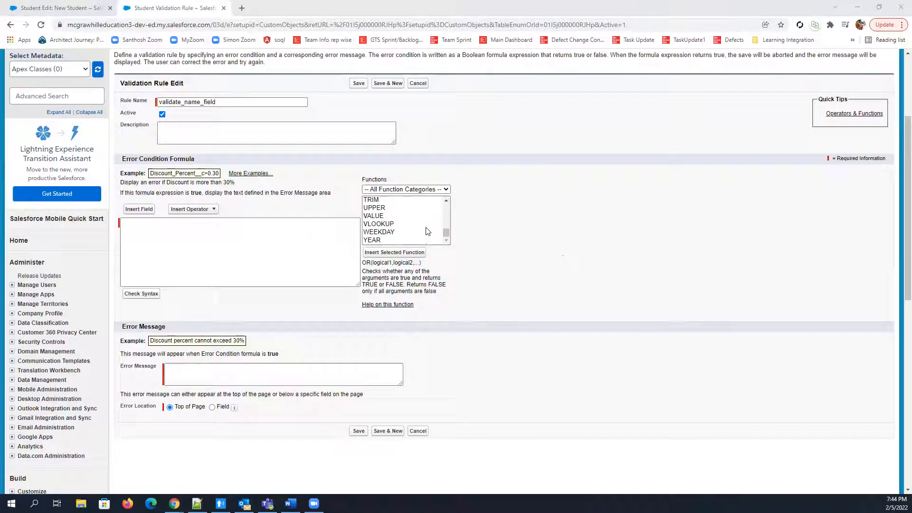
pyautogui.moveTo(445, 235); pyautogui.dragTo(446, 204)
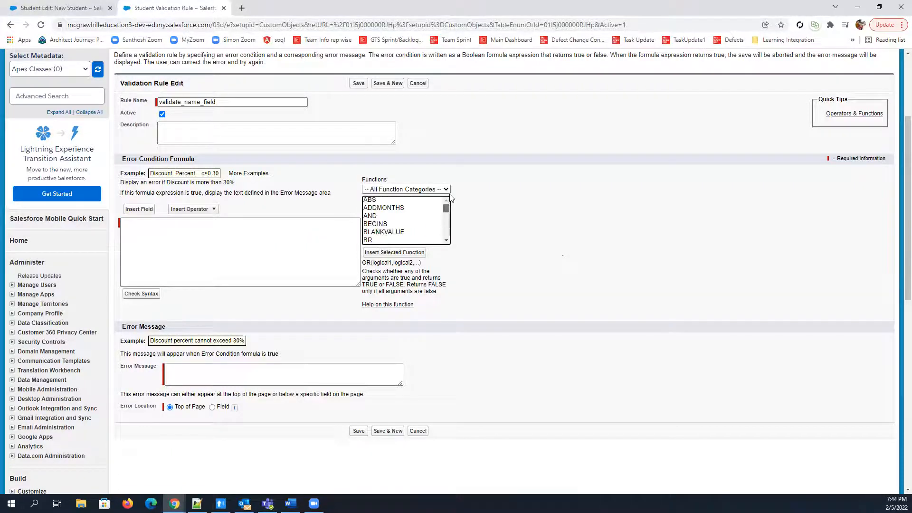
# Go to the New Student form, look over the Student Name field, and set Country to India
pyautogui.click(84, 8)
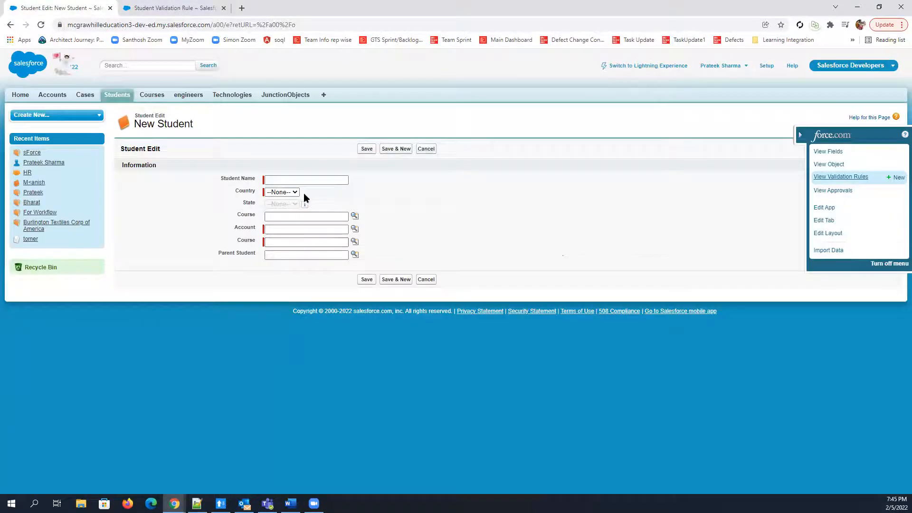
pyautogui.click(304, 179)
pyautogui.doubleClick(461, 236)
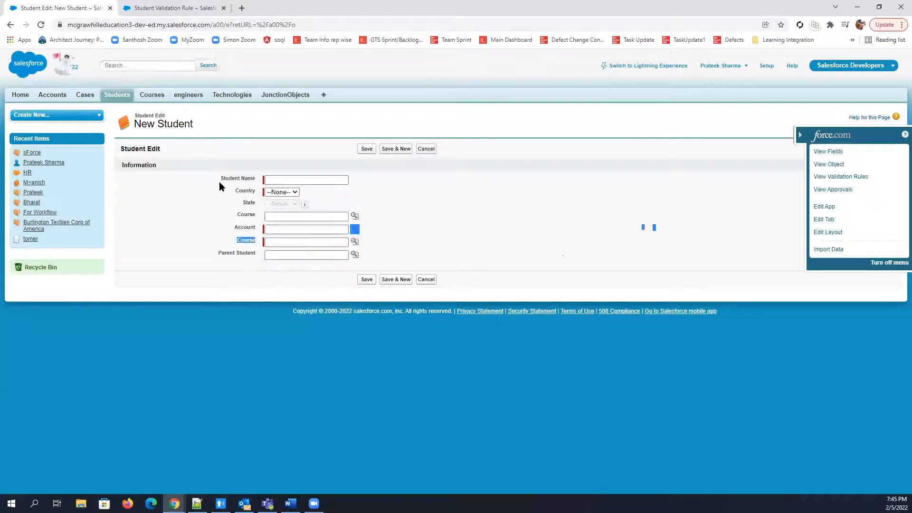
pyautogui.tripleClick(220, 179)
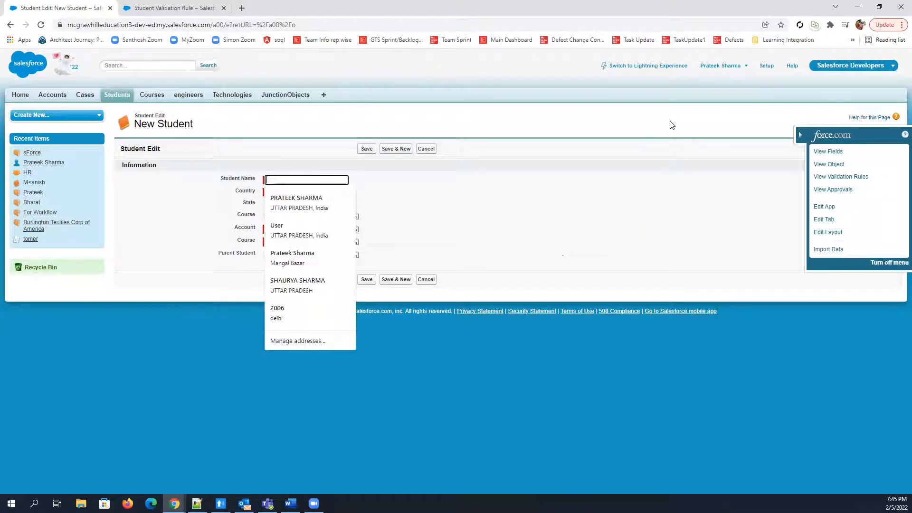
pyautogui.click(461, 205)
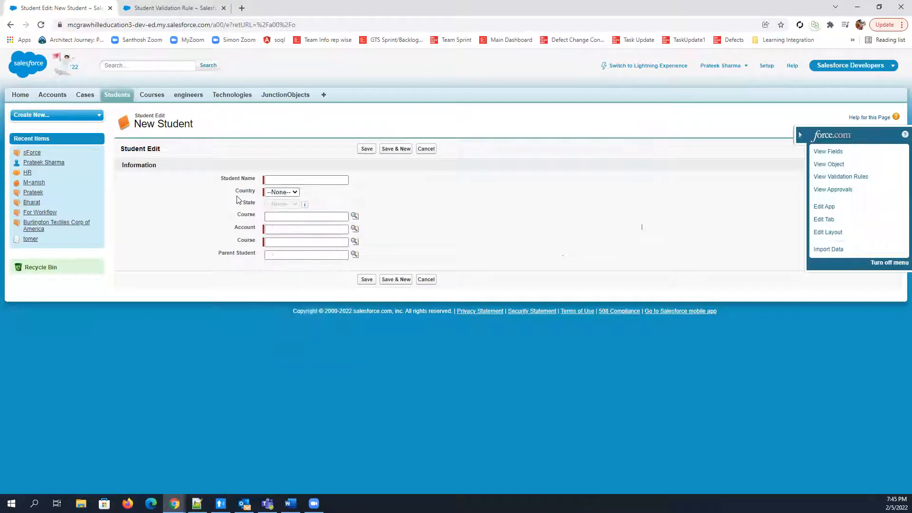
pyautogui.click(289, 193)
pyautogui.click(290, 208)
pyautogui.click(406, 206)
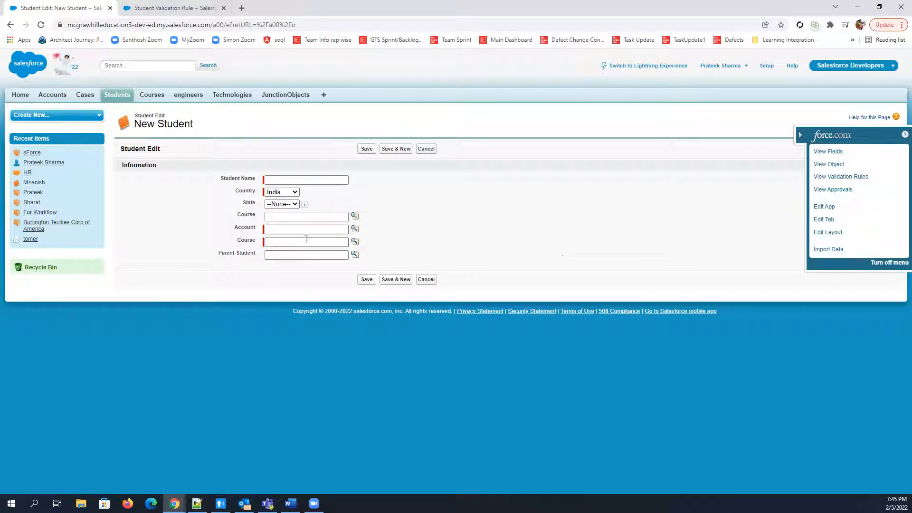
# Return to the Student validation rule and insert the AND function into its error condition formula
pyautogui.click(176, 8)
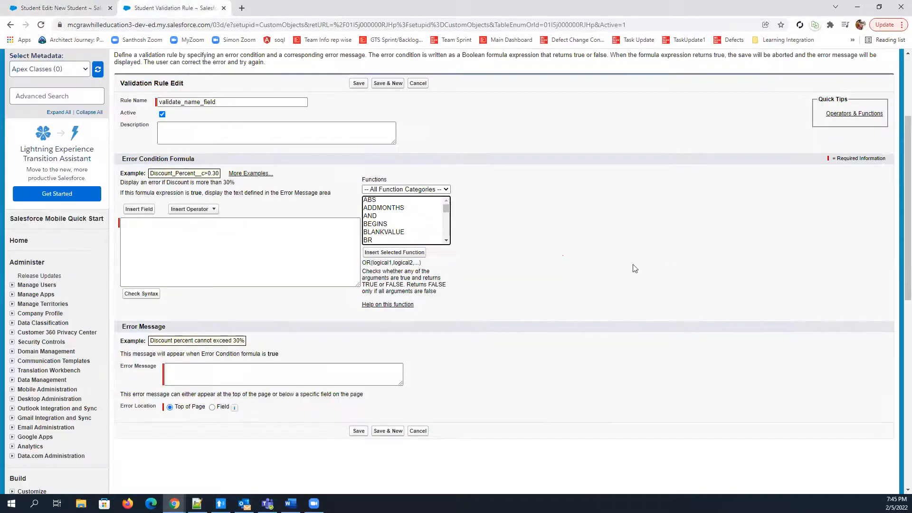
pyautogui.click(194, 253)
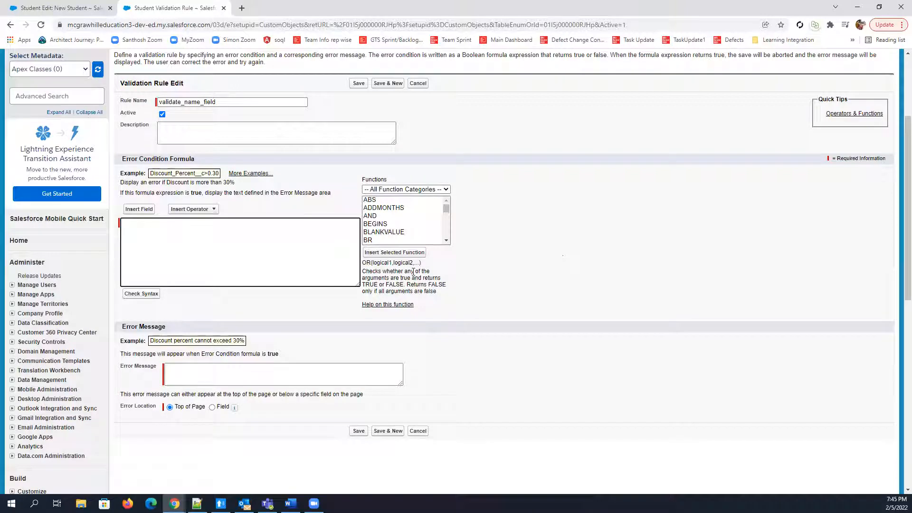
pyautogui.click(257, 232)
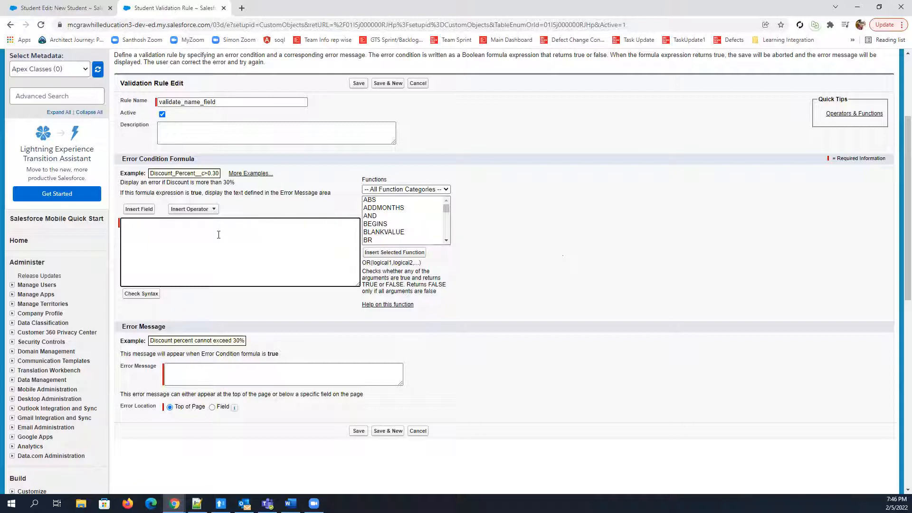
pyautogui.click(370, 217)
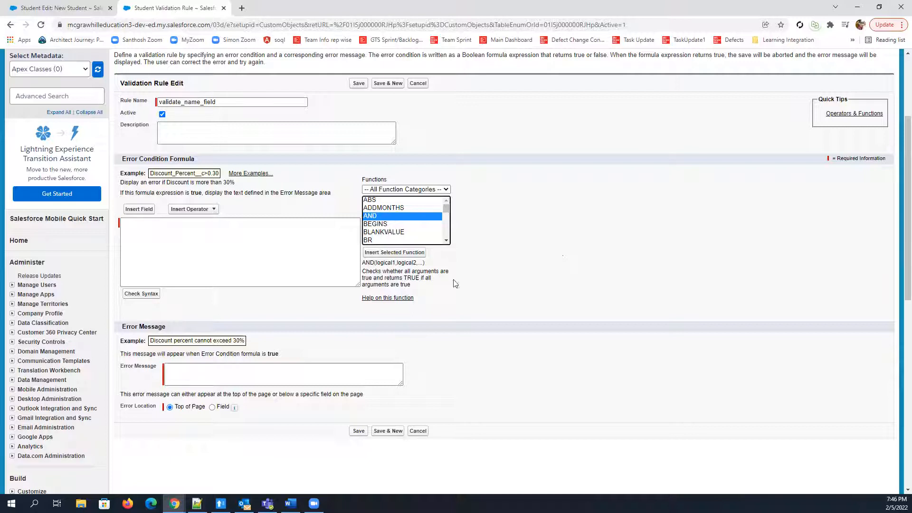
pyautogui.click(400, 252)
# Replace the logical1 placeholder in the AND formula with the Student Name field followed by the Equal operator
pyautogui.doubleClick(160, 223)
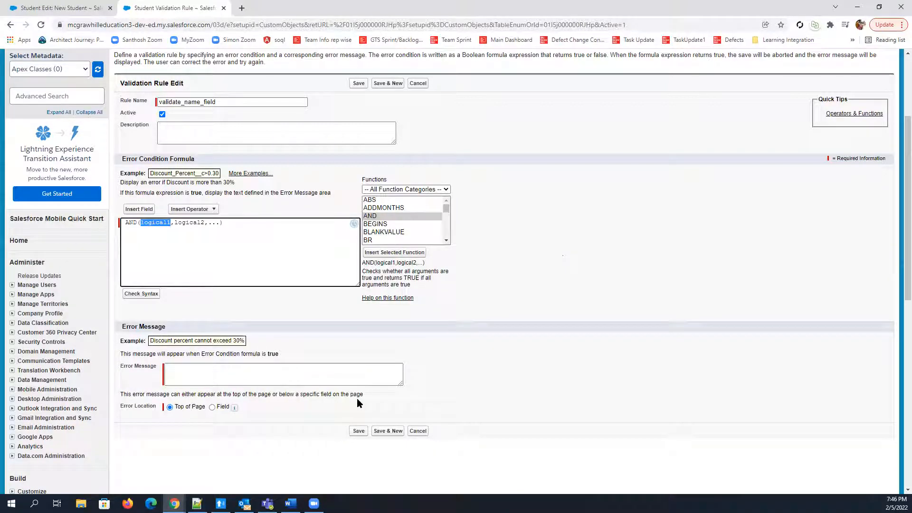
pyautogui.click(144, 210)
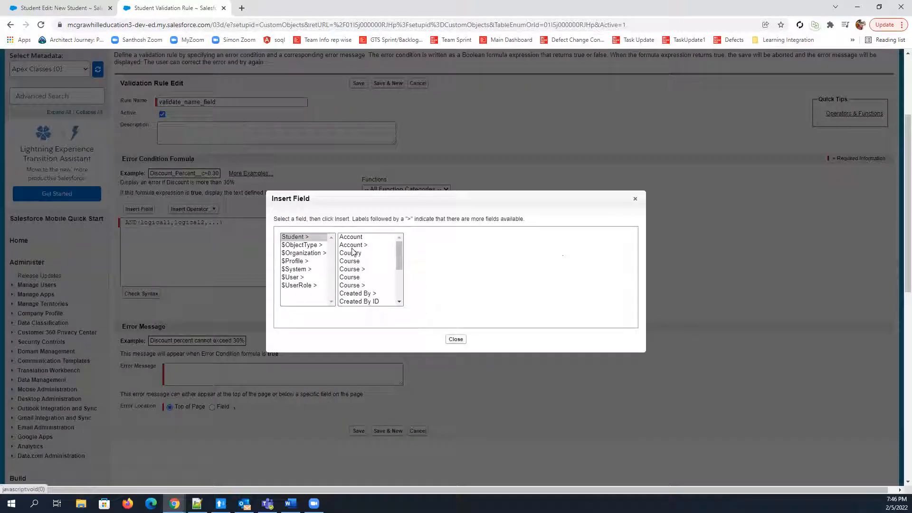
pyautogui.click(398, 302)
pyautogui.click(395, 300)
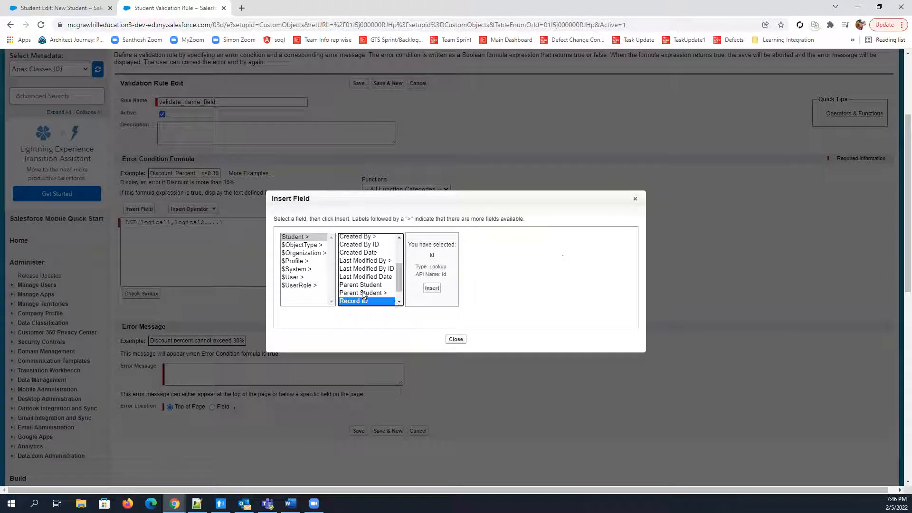
pyautogui.scroll(-1, 398, 281)
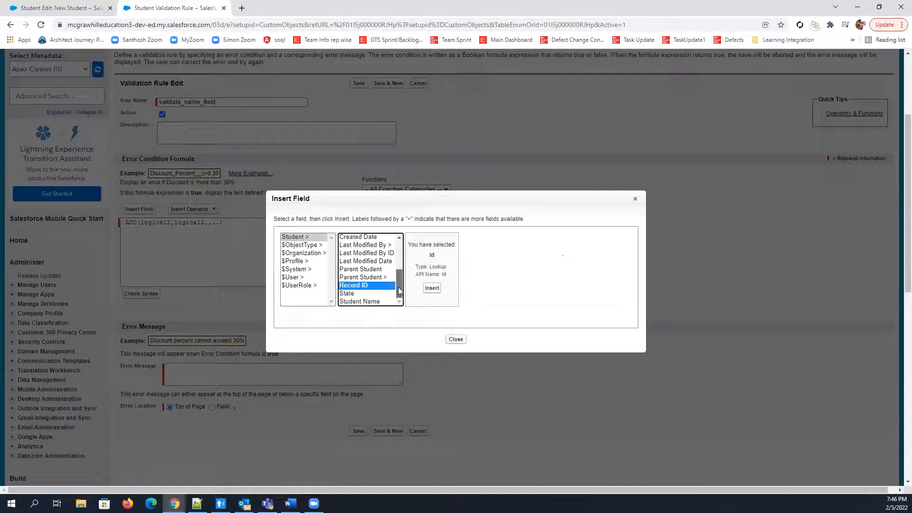
pyautogui.click(371, 301)
pyautogui.click(430, 289)
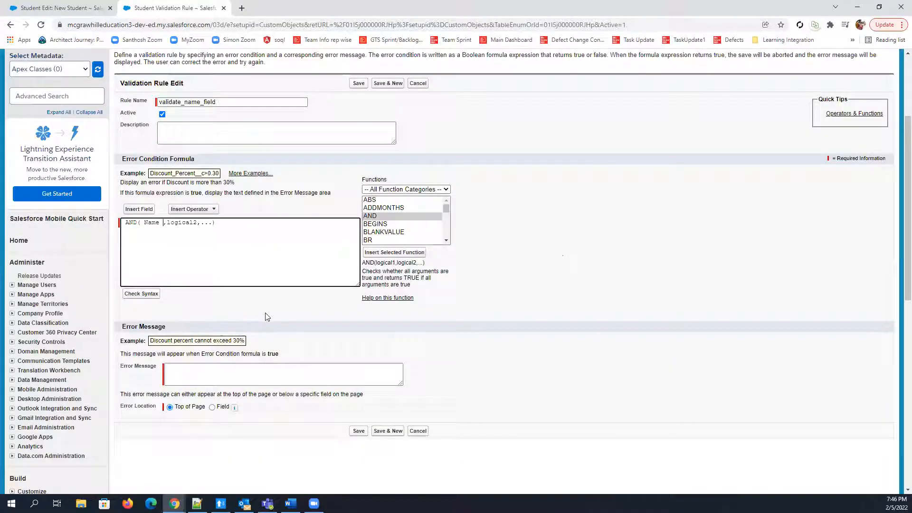
pyautogui.click(203, 209)
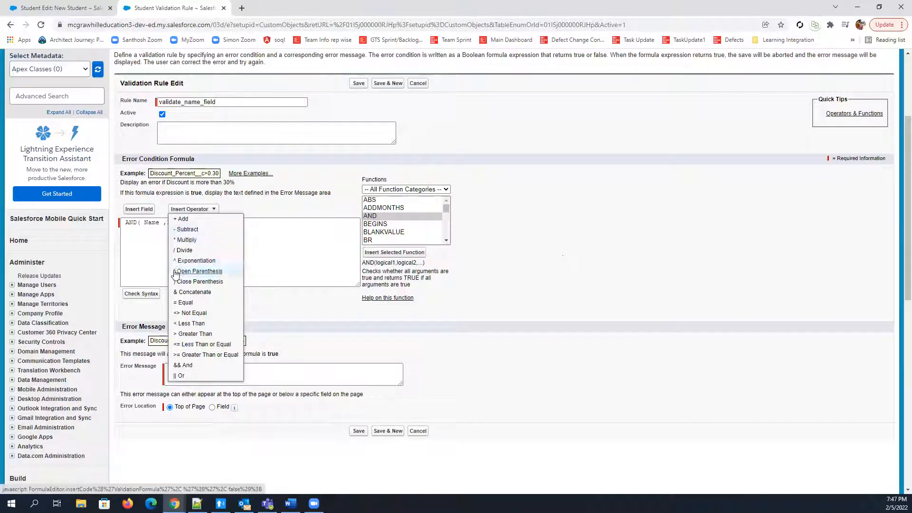
pyautogui.click(183, 302)
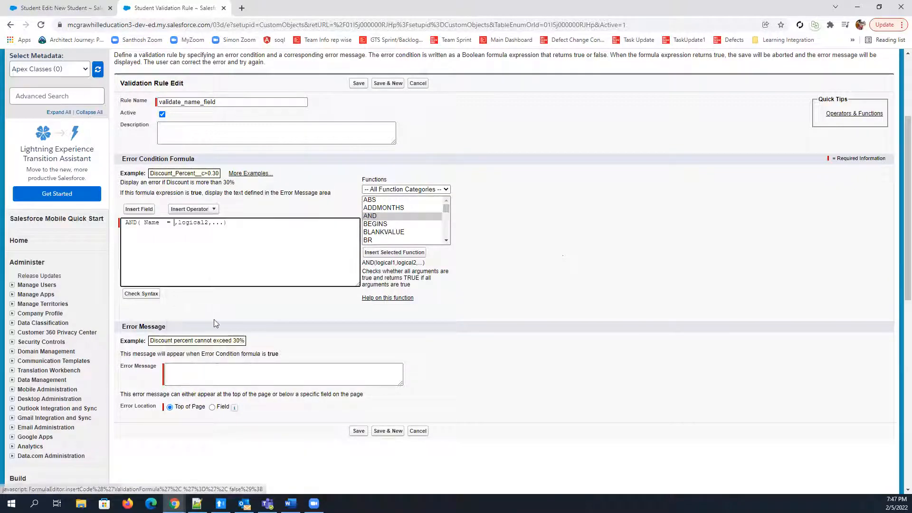
# Complete the Name comparison with the student's first name in single quotes, and remove the logical2,... placeholder from the AND formula
pyautogui.write("''")
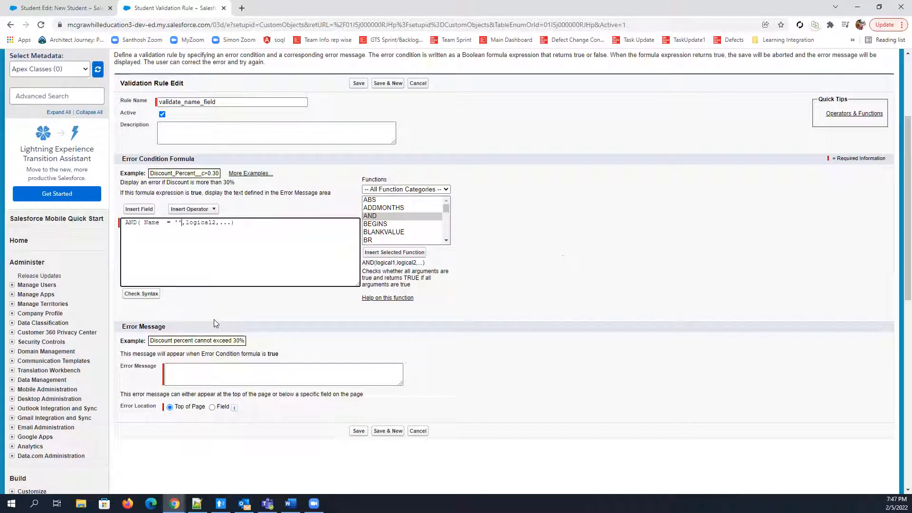
pyautogui.write('Pratee')
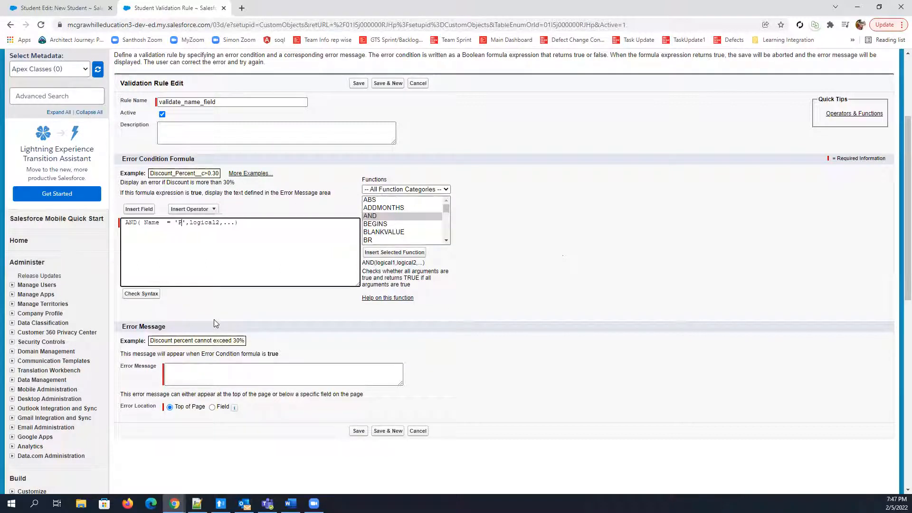
pyautogui.write('k')
pyautogui.doubleClick(233, 224)
pyautogui.click(256, 222)
pyautogui.press('BackSpace')
pyautogui.press('BackSpace')
pyautogui.press('BackSpace')
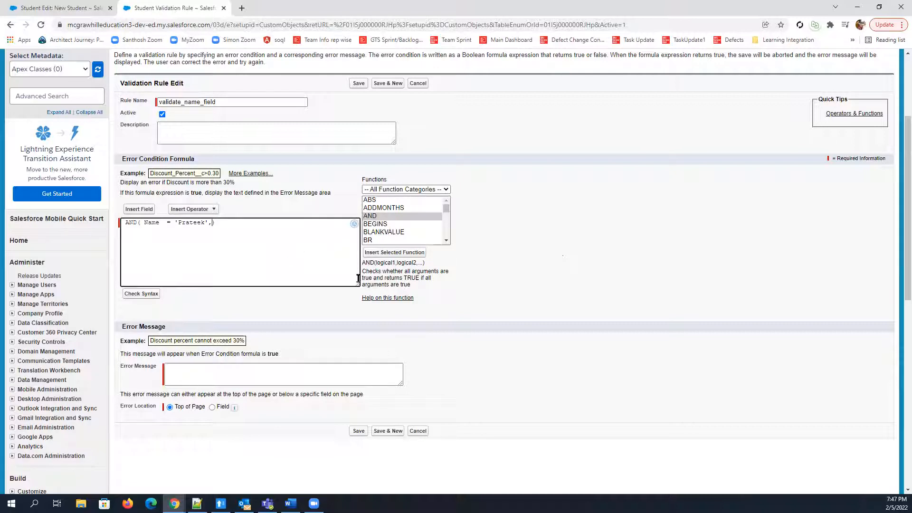
# Insert the ISPICKVAL function as the second argument of the AND formula
pyautogui.click(445, 243)
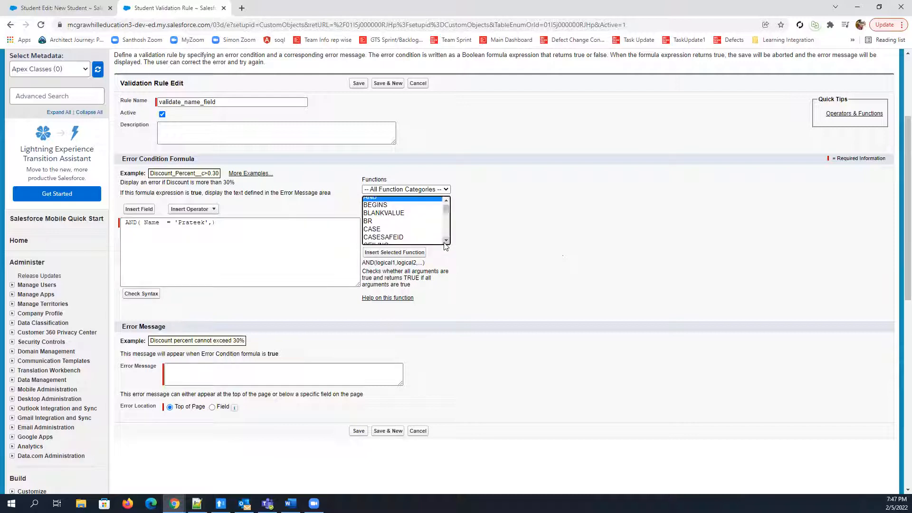
pyautogui.click(445, 243)
pyautogui.click(446, 243)
pyautogui.click(446, 243)
pyautogui.click(446, 243)
pyautogui.click(446, 243)
pyautogui.click(446, 242)
pyautogui.click(446, 243)
pyautogui.click(446, 243)
pyautogui.click(446, 243)
pyautogui.click(446, 243)
pyautogui.click(446, 243)
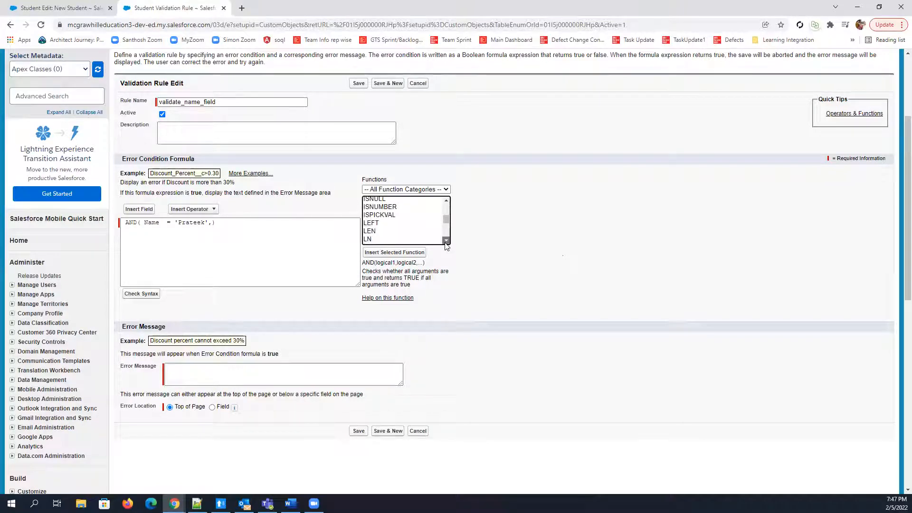
pyautogui.click(380, 213)
pyautogui.click(211, 222)
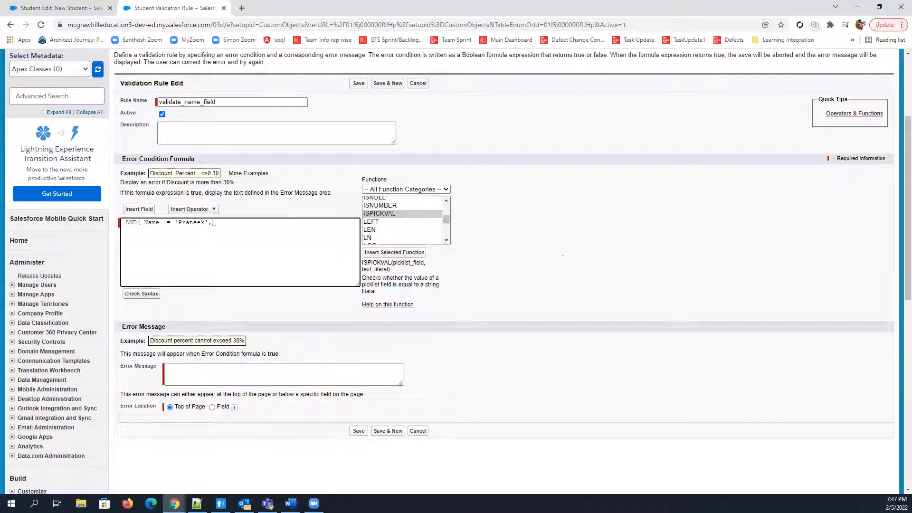
pyautogui.click(404, 254)
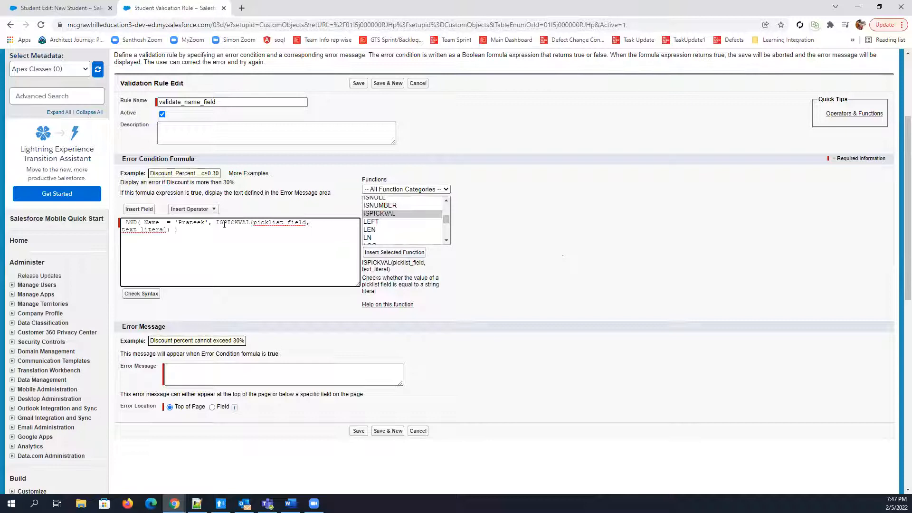
# Replace ISPICKVAL's text_literal placeholder with empty single quotes and its picklist_field placeholder with the Student object's Country field
pyautogui.moveTo(216, 223); pyautogui.dragTo(242, 223)
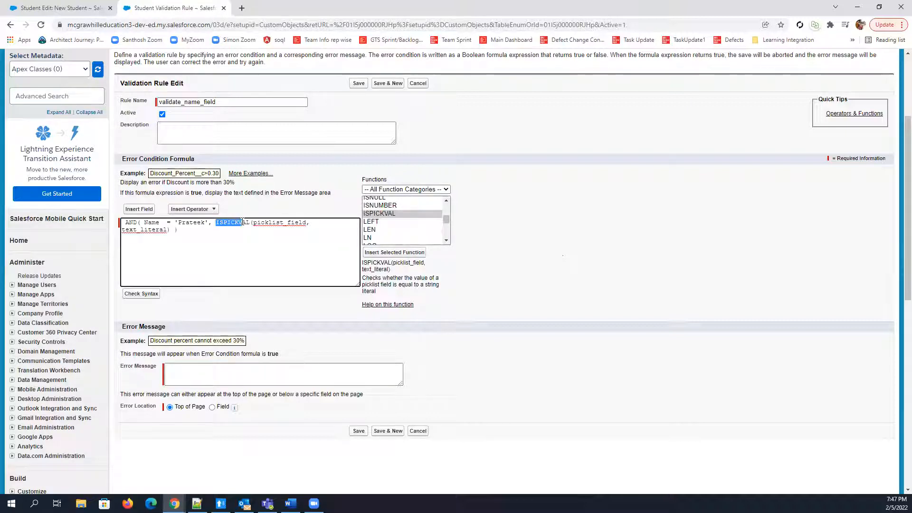
pyautogui.doubleClick(272, 223)
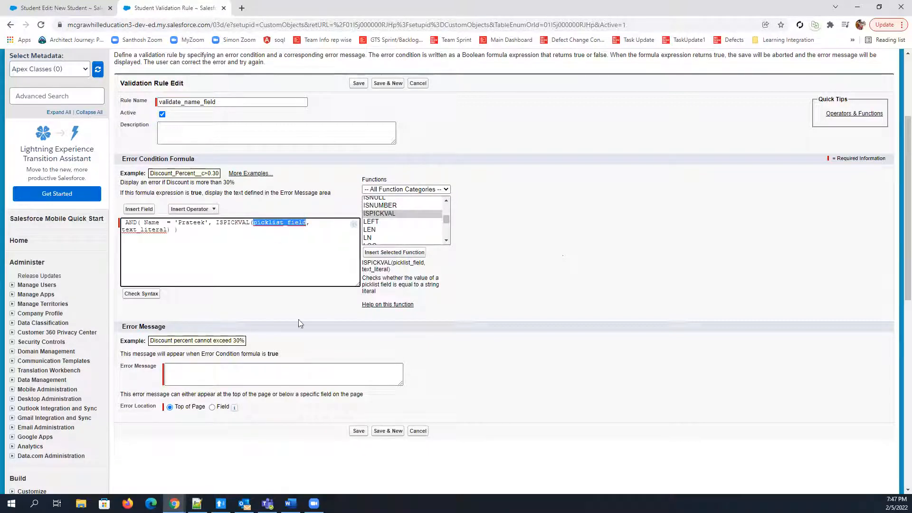
pyautogui.doubleClick(148, 229)
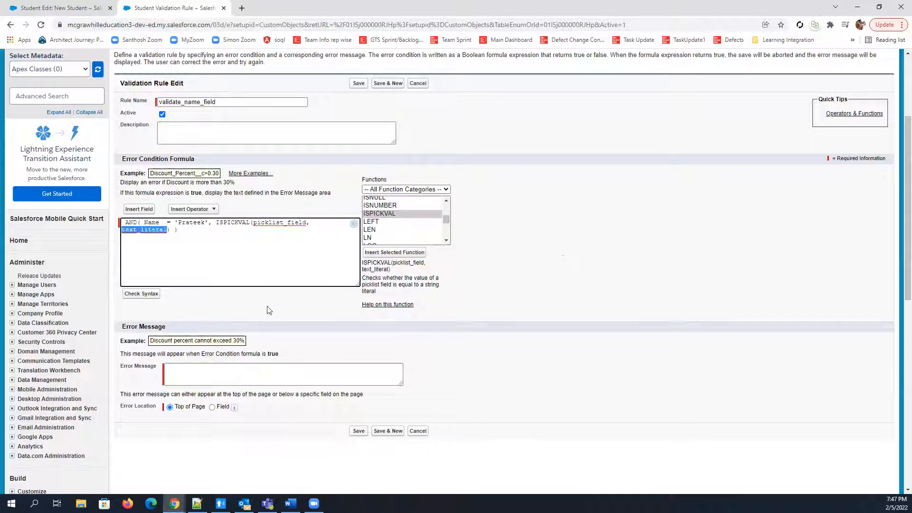
pyautogui.write("''")
pyautogui.doubleClick(273, 223)
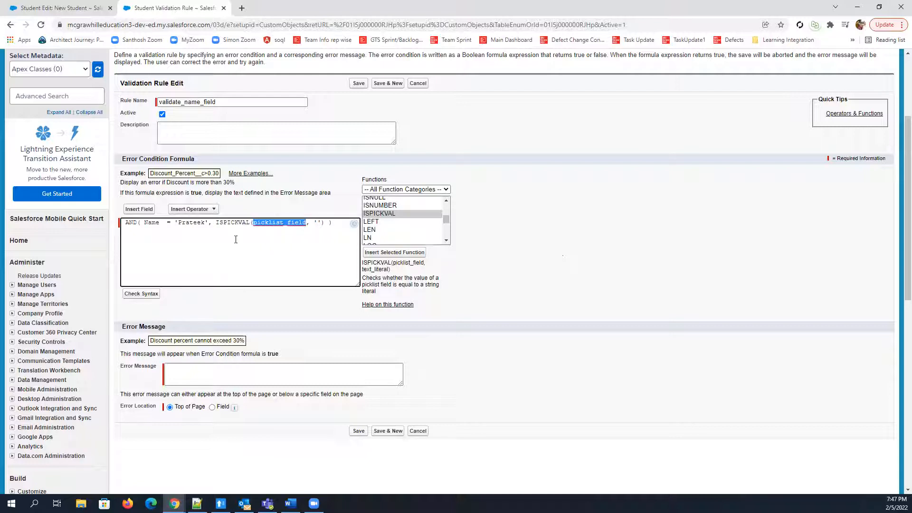
pyautogui.click(138, 209)
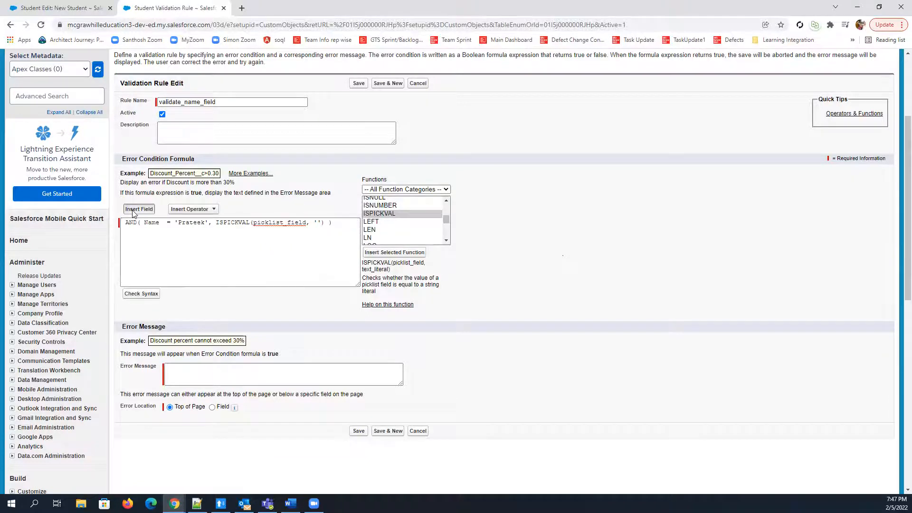
pyautogui.moveTo(399, 256)
pyautogui.mouseDown()
pyautogui.moveTo(394, 298)
pyautogui.moveTo(399, 246)
pyautogui.mouseUp()
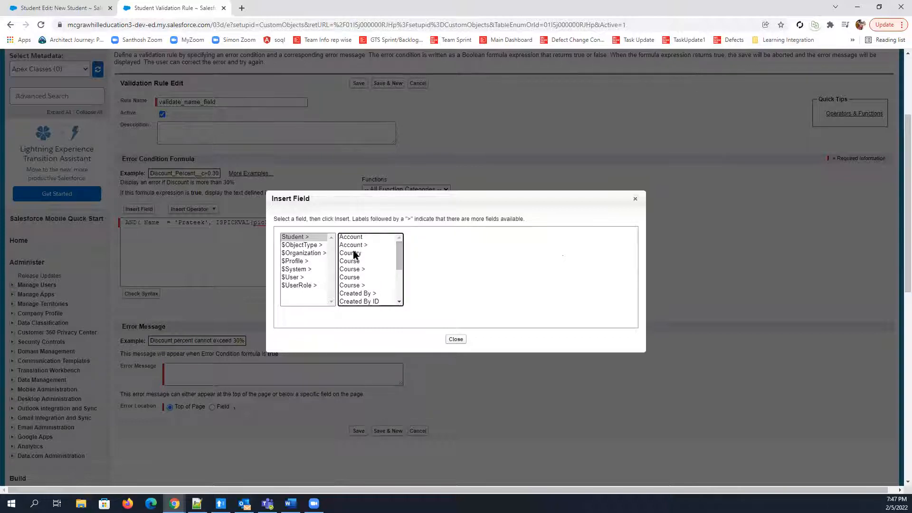
pyautogui.click(351, 253)
pyautogui.click(437, 288)
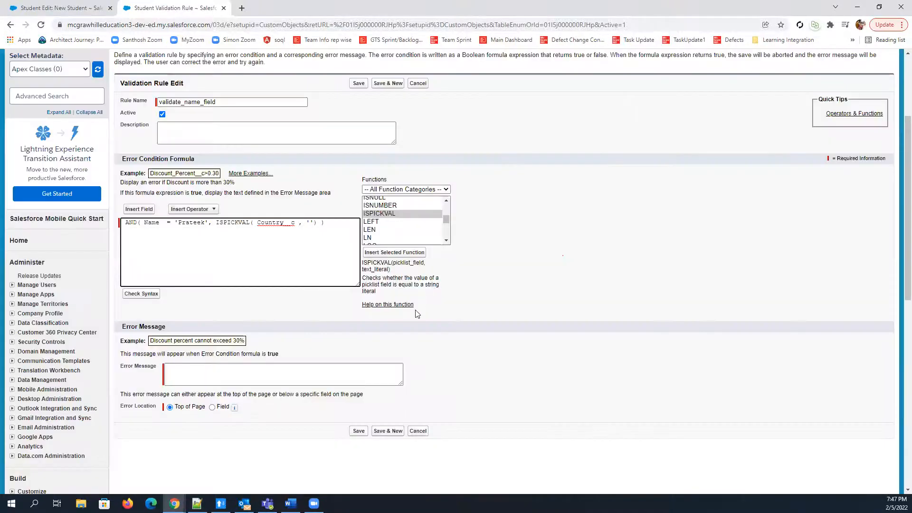
# Open the Student object's Country field definition from the New Student page's field list and copy the API name of its India value
pyautogui.click(309, 224)
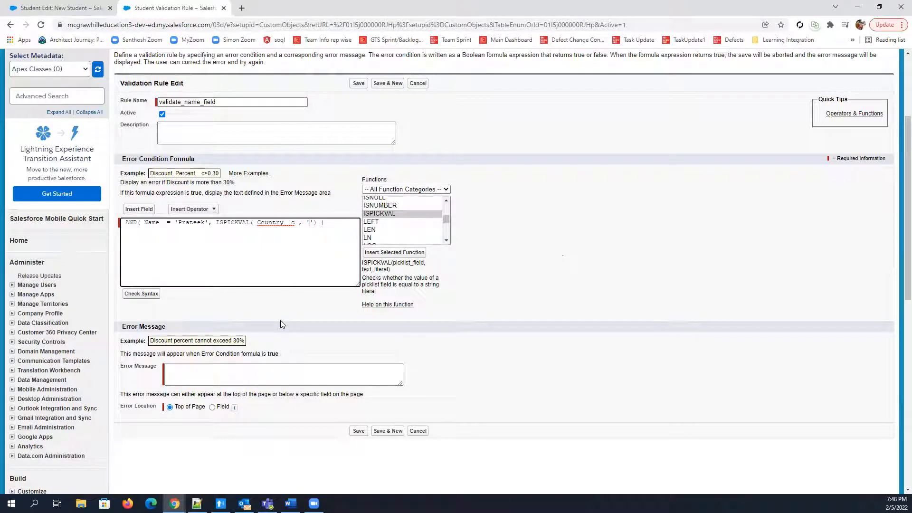
pyautogui.click(72, 8)
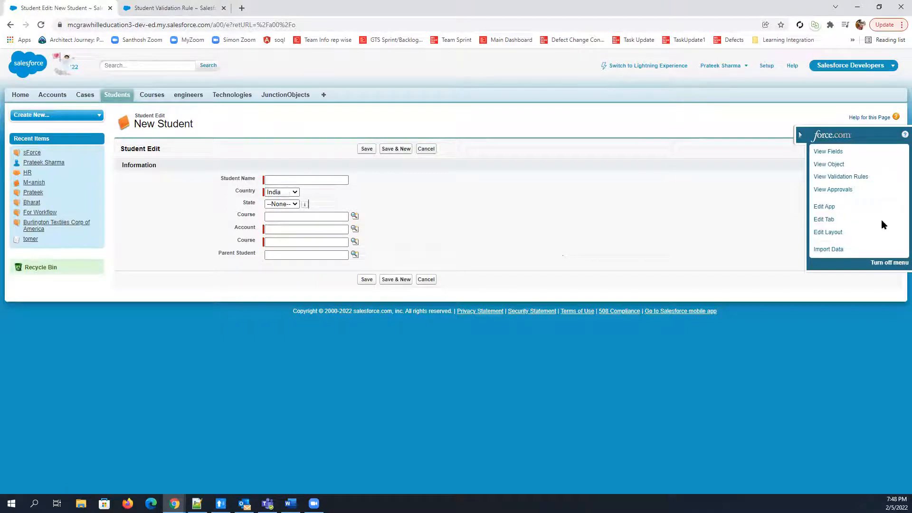
pyautogui.click(832, 152)
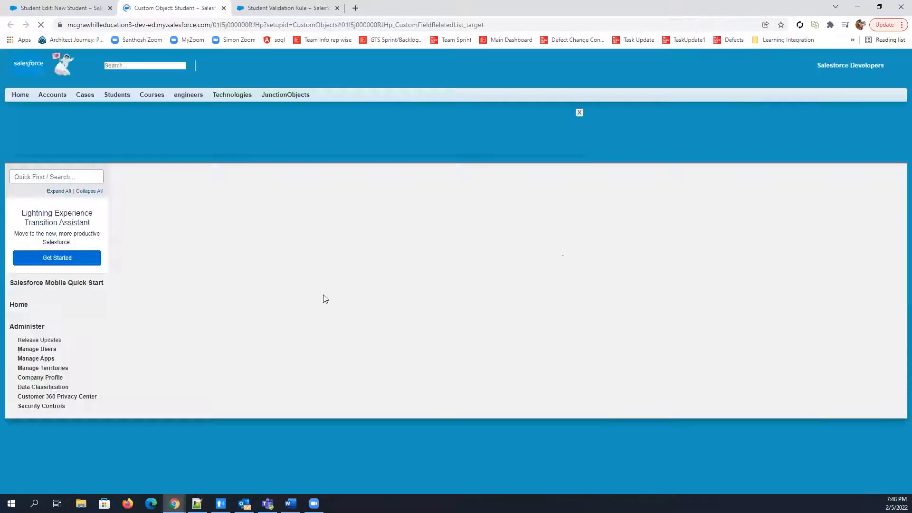
pyautogui.scroll(-13, 313, 302)
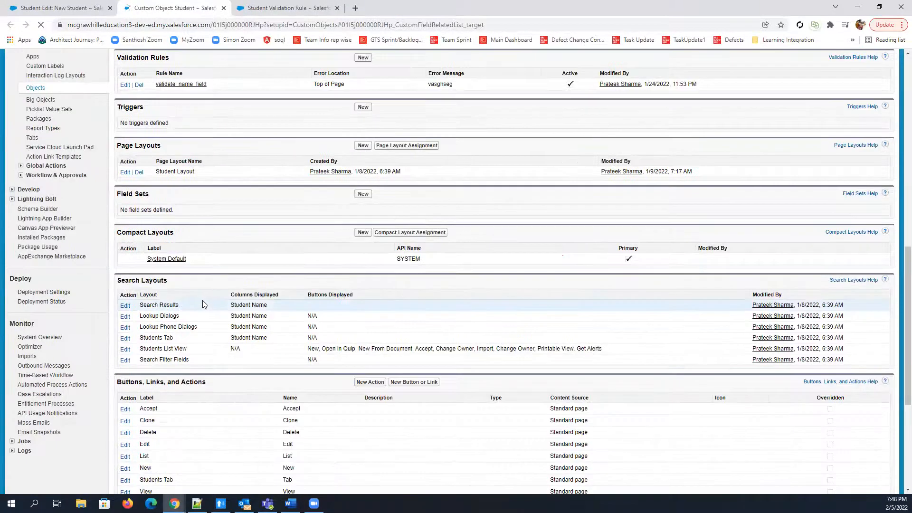
pyautogui.scroll(3, 358, 311)
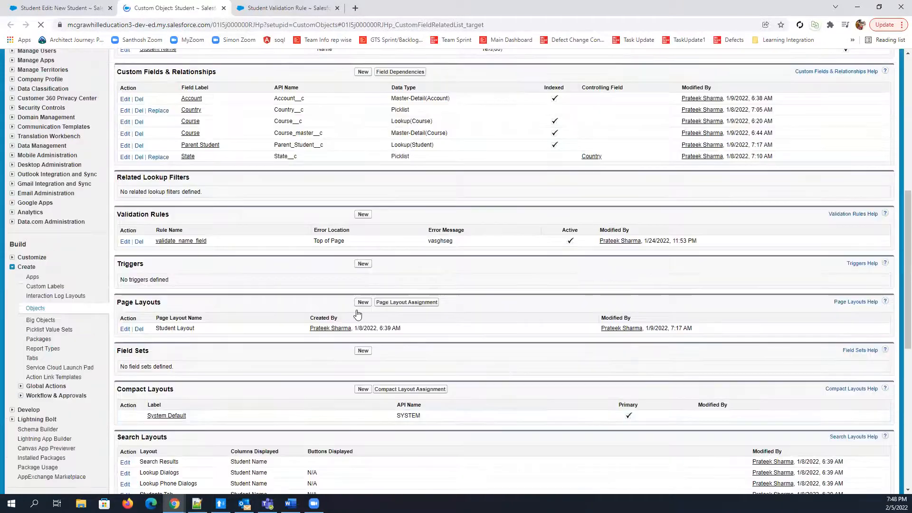
pyautogui.click(192, 223)
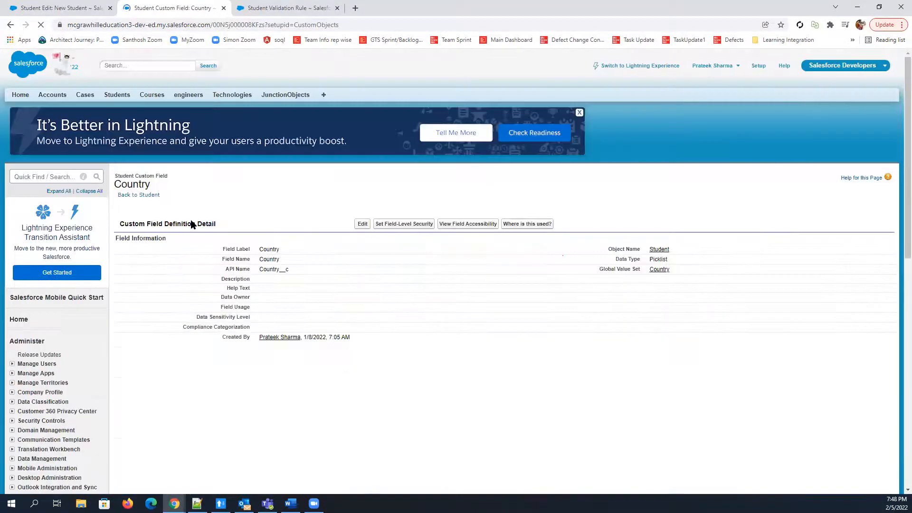
pyautogui.scroll(-6, 369, 449)
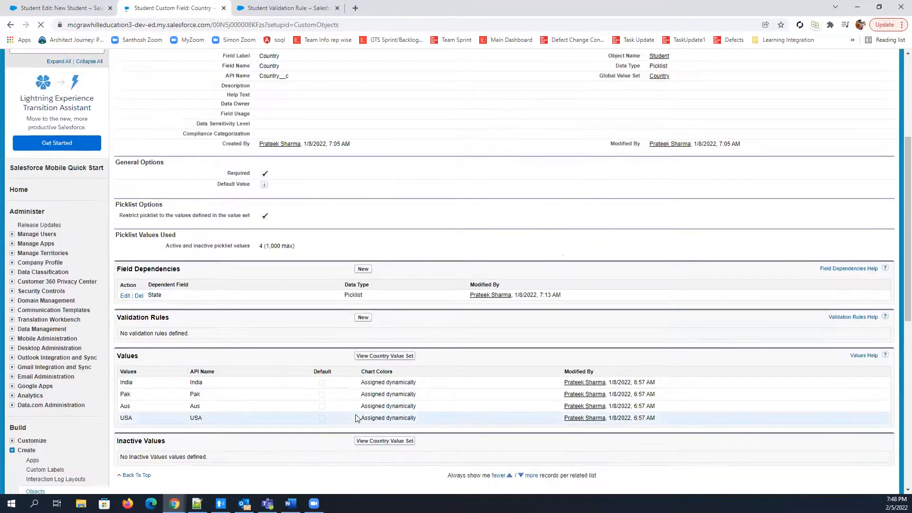
pyautogui.doubleClick(132, 276)
pyautogui.moveTo(215, 277)
pyautogui.mouseDown()
pyautogui.moveTo(191, 278)
pyautogui.moveTo(211, 289)
pyautogui.mouseUp()
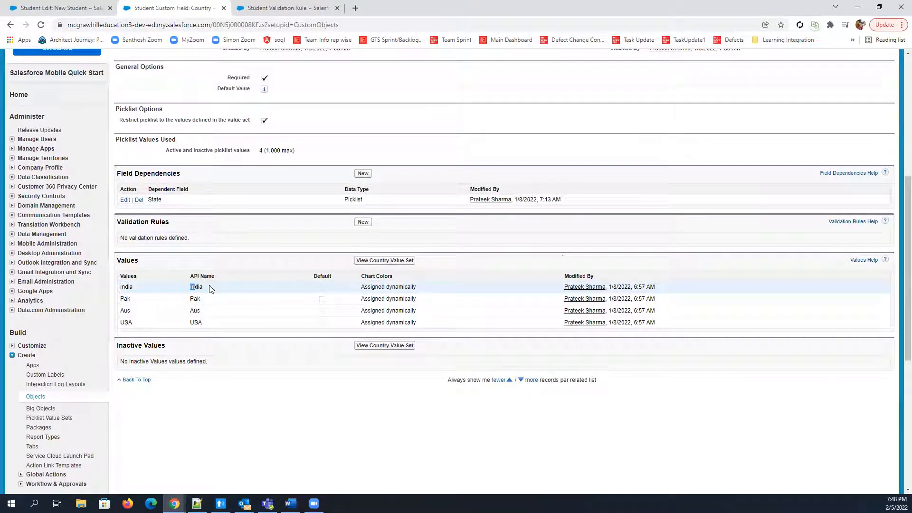
pyautogui.rightClick(197, 290)
pyautogui.click(223, 294)
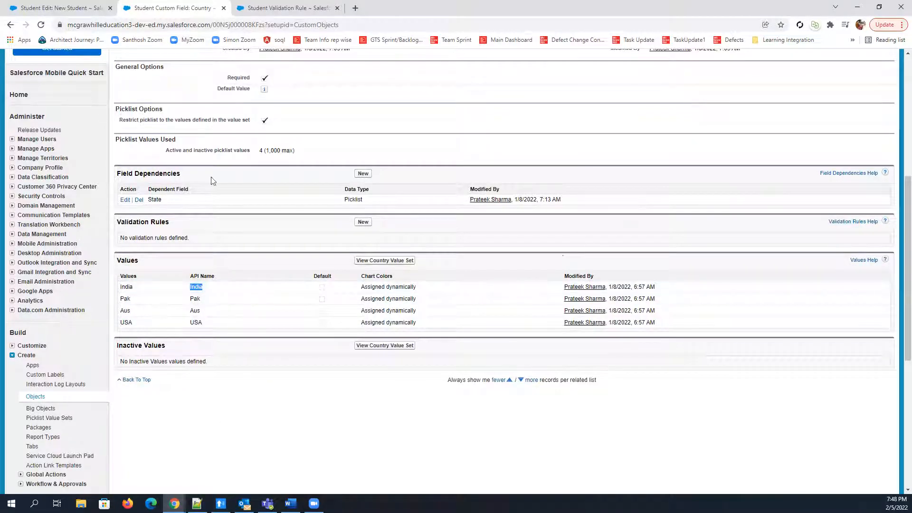
# Return to the Student validation rule, paste India between ISPICKVAL's empty quotes, and check the formula's syntax
pyautogui.click(291, 6)
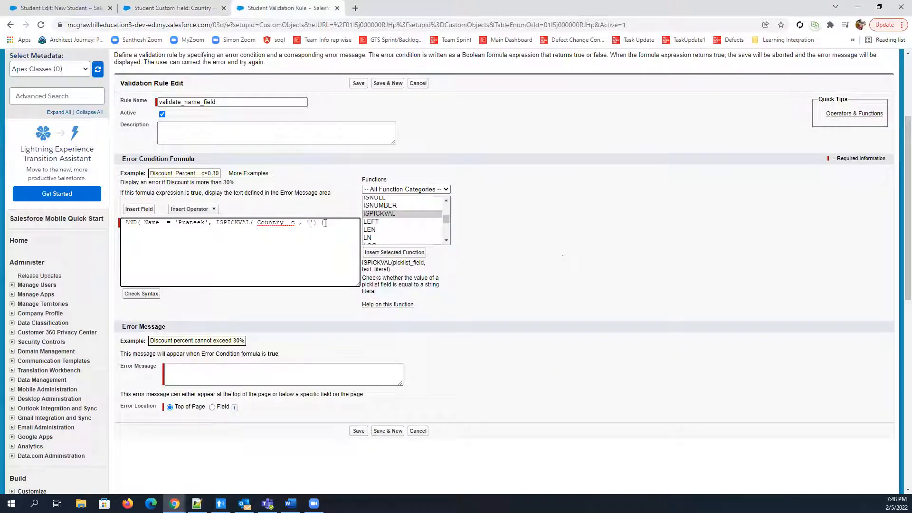
pyautogui.hotkey('ctrl', 'v')
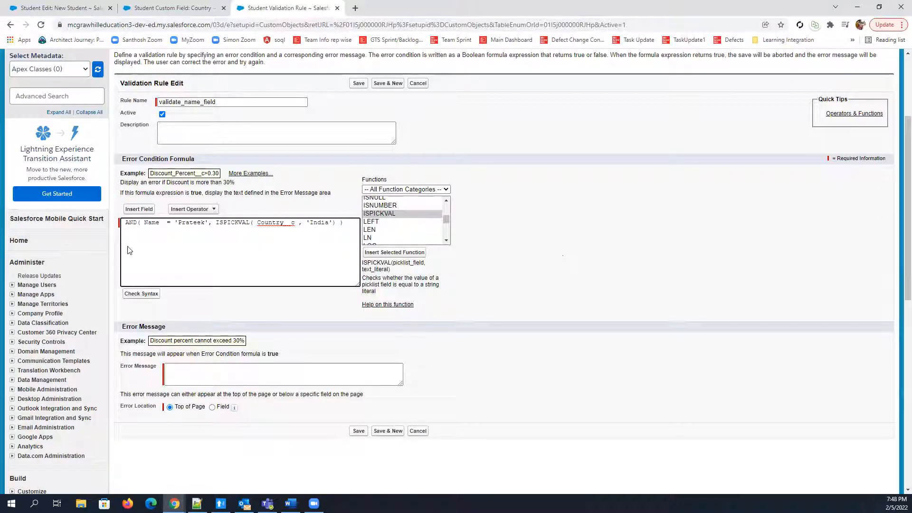
pyautogui.click(139, 297)
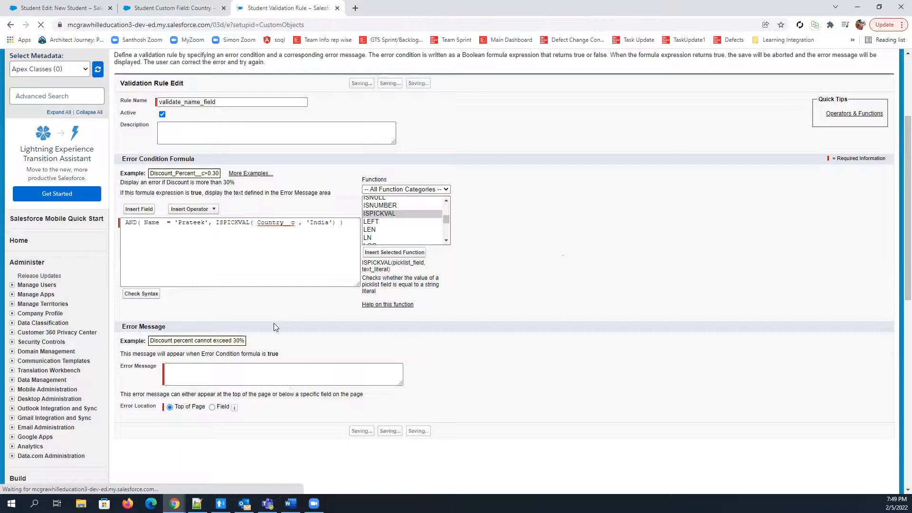
pyautogui.scroll(-3, 274, 333)
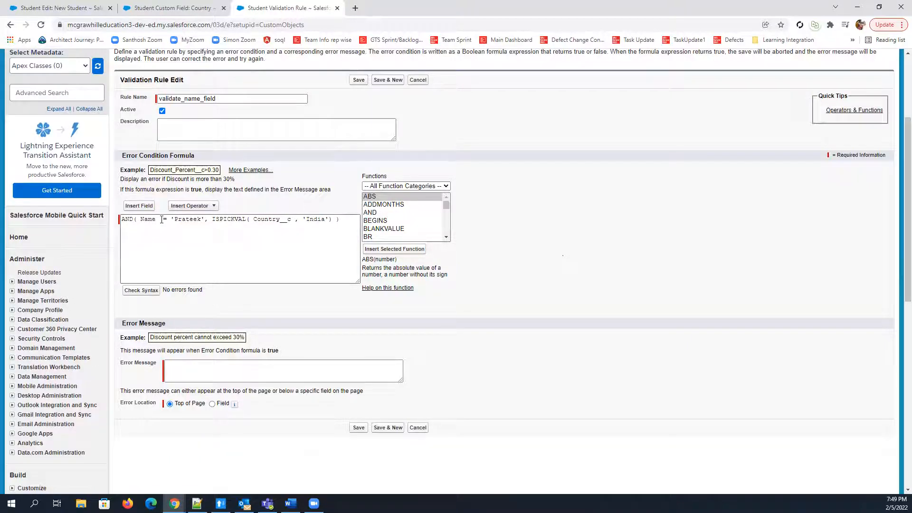
# Review the error condition formula part by part: the AND function, the Name comparison, and the ISPICKVAL check on Country
pyautogui.doubleClick(128, 220)
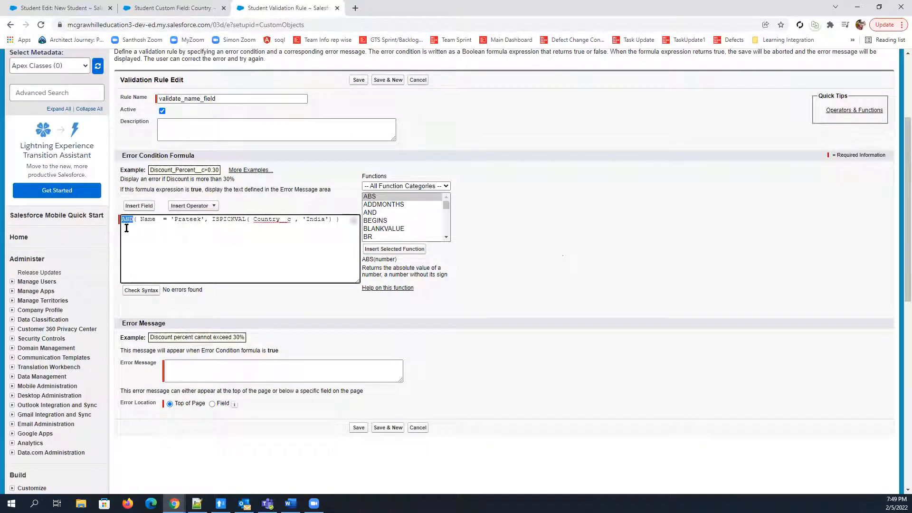
pyautogui.moveTo(141, 219); pyautogui.dragTo(317, 219)
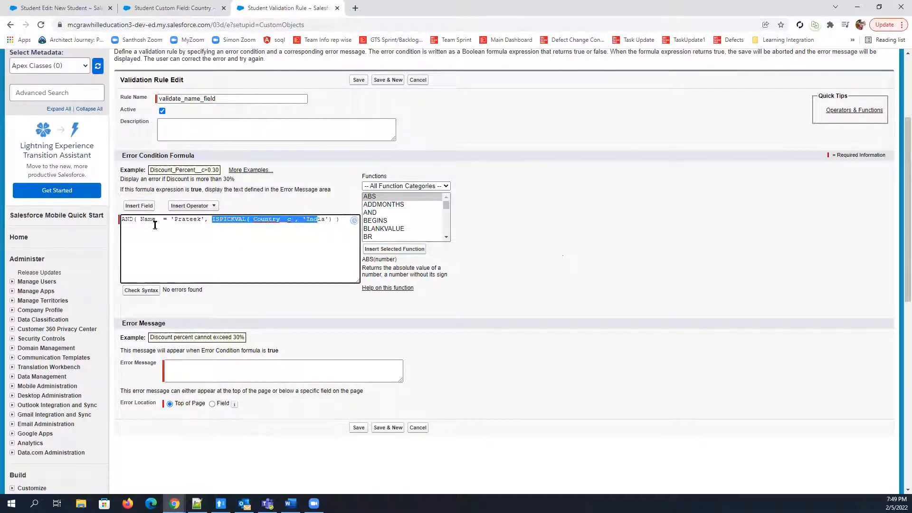
pyautogui.doubleClick(147, 219)
pyautogui.doubleClick(190, 219)
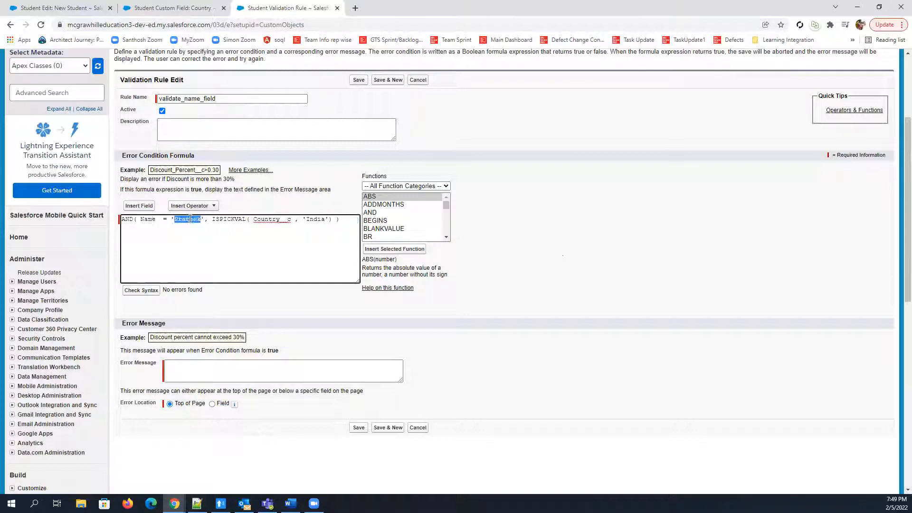
pyautogui.moveTo(204, 219); pyautogui.dragTo(129, 219)
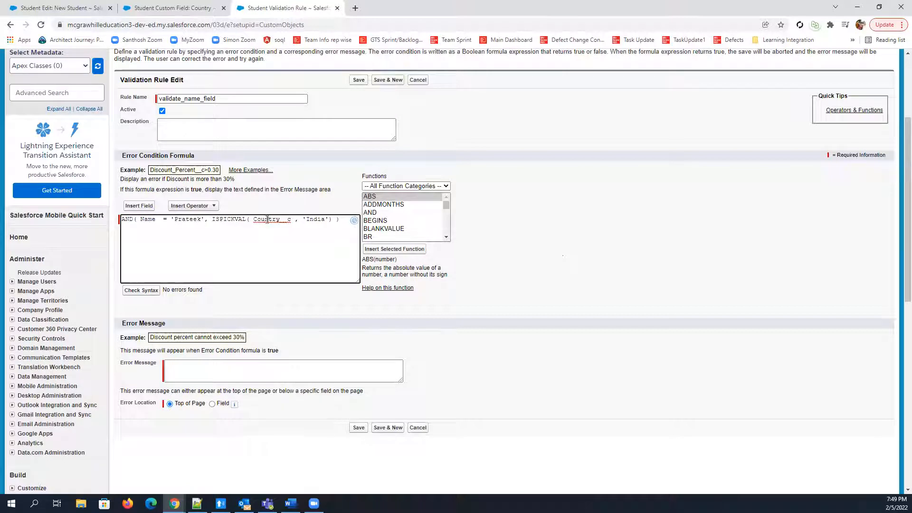
pyautogui.doubleClick(267, 220)
pyautogui.doubleClick(316, 219)
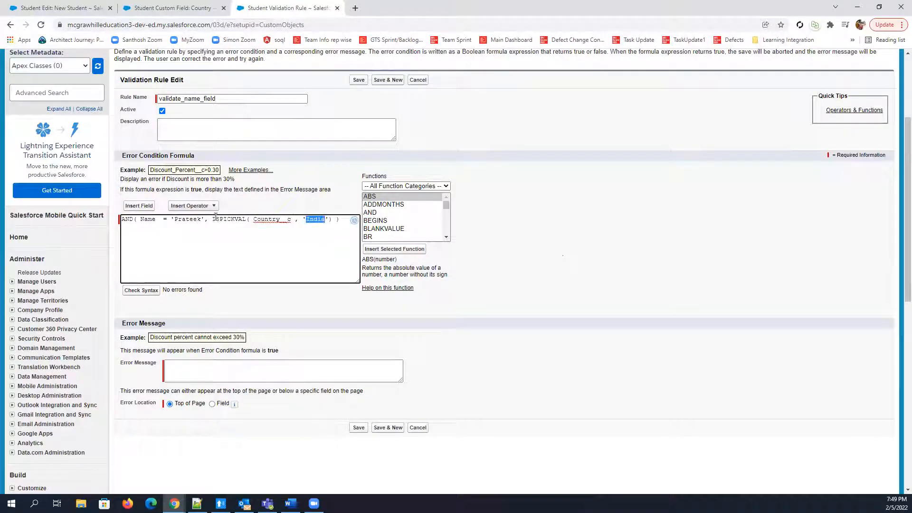
pyautogui.moveTo(212, 219); pyautogui.dragTo(328, 219)
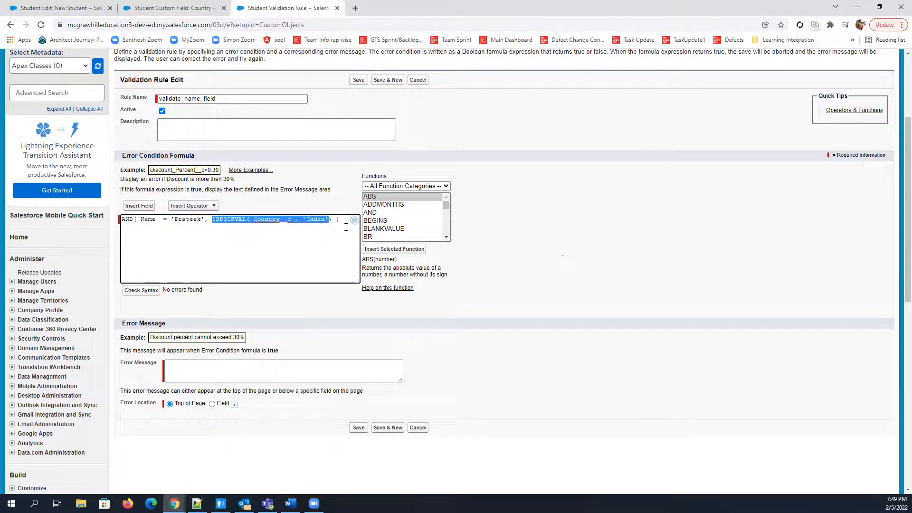
pyautogui.click(107, 256)
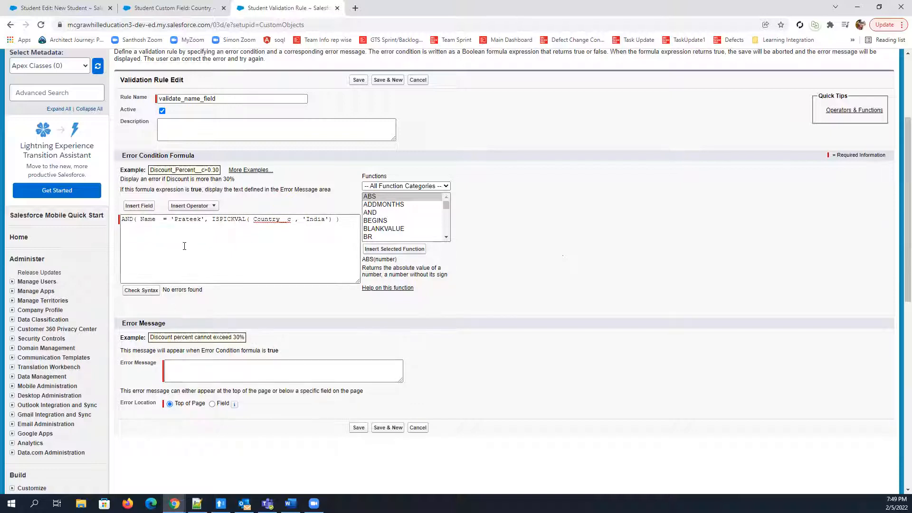
pyautogui.scroll(-1, 109, 193)
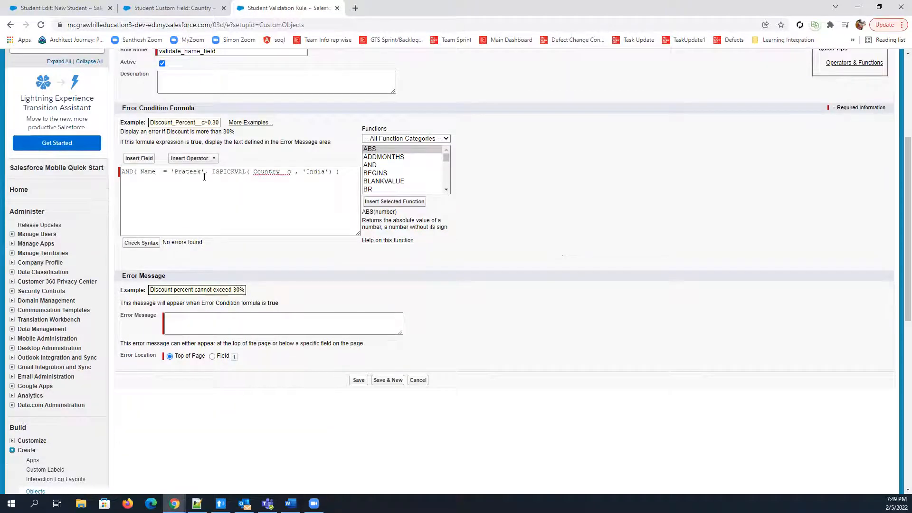
# Enter an error message telling people they cannot put the formula's restricted student name as name
pyautogui.click(181, 318)
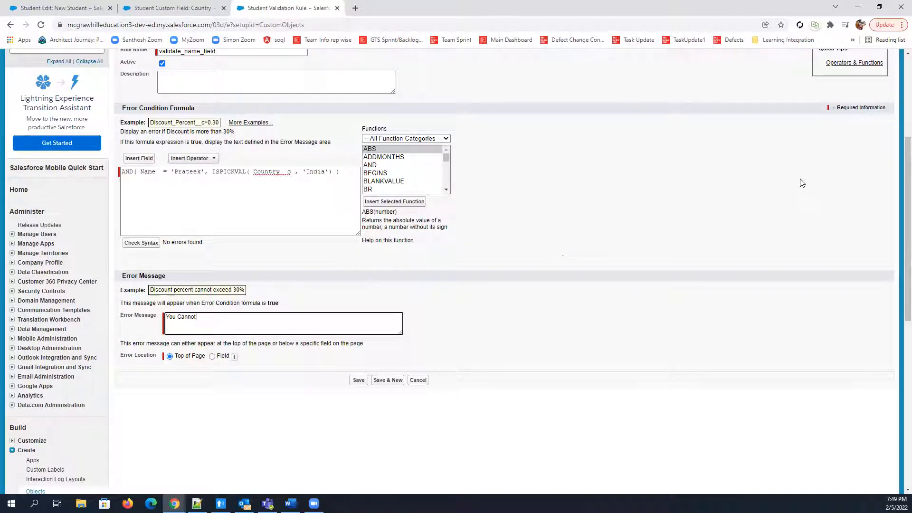
pyautogui.write('Prateek as name')
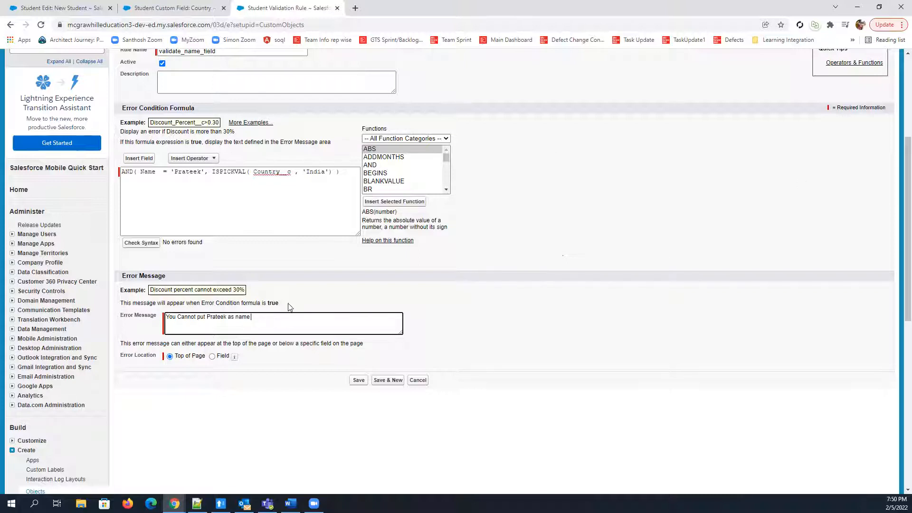
pyautogui.hotkey('ctrl', 'a')
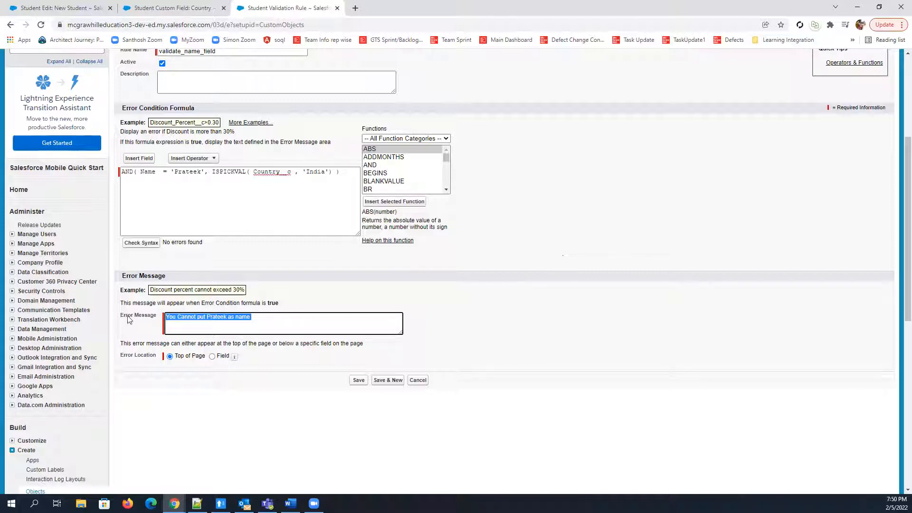
pyautogui.click(181, 318)
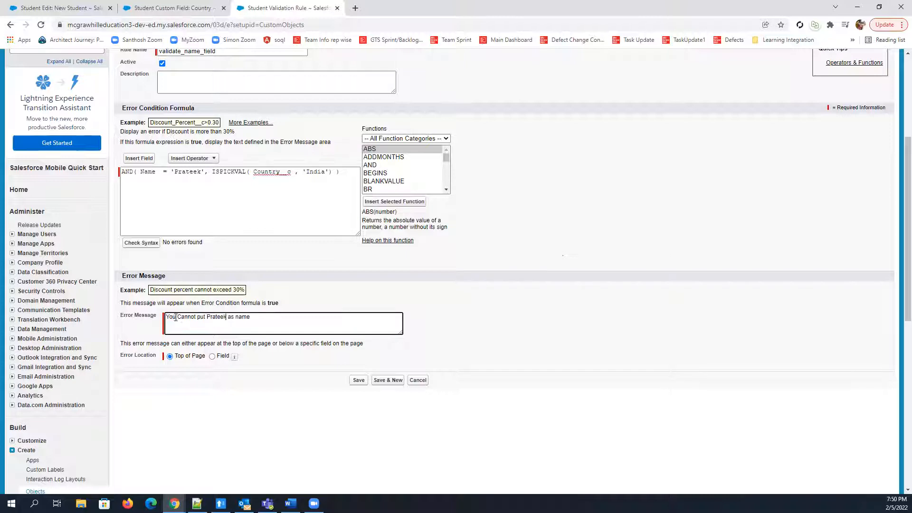
pyautogui.click(207, 317)
pyautogui.write('put India')
pyautogui.moveTo(208, 319); pyautogui.dragTo(218, 317)
pyautogui.doubleClick(211, 321)
pyautogui.press('BackSpace')
# Extend the end of the error message with "along with India as country."
pyautogui.click(257, 332)
pyautogui.write('along with India as country ')
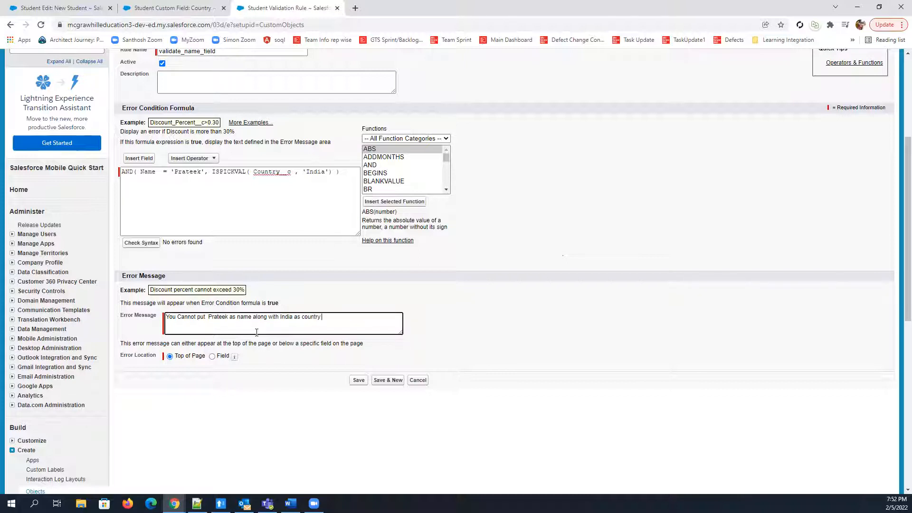
pyautogui.write('.')
pyautogui.click(212, 357)
pyautogui.click(259, 357)
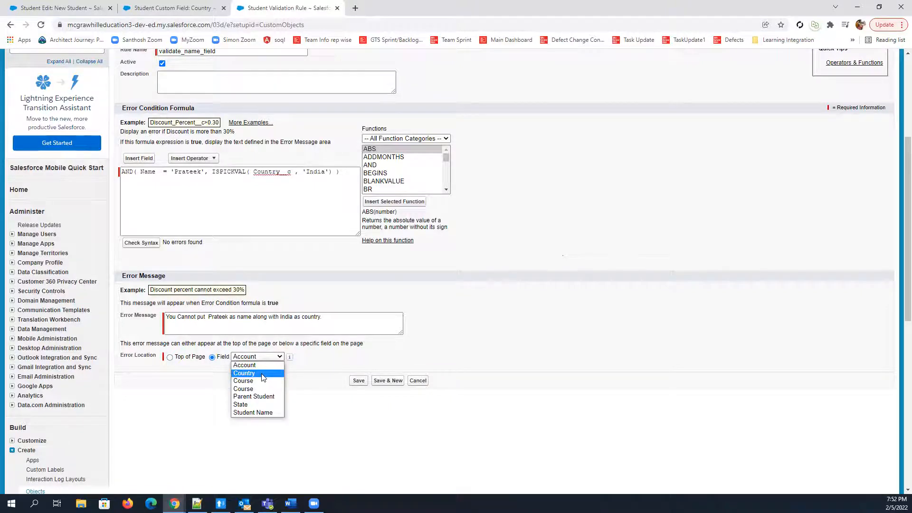
pyautogui.click(173, 359)
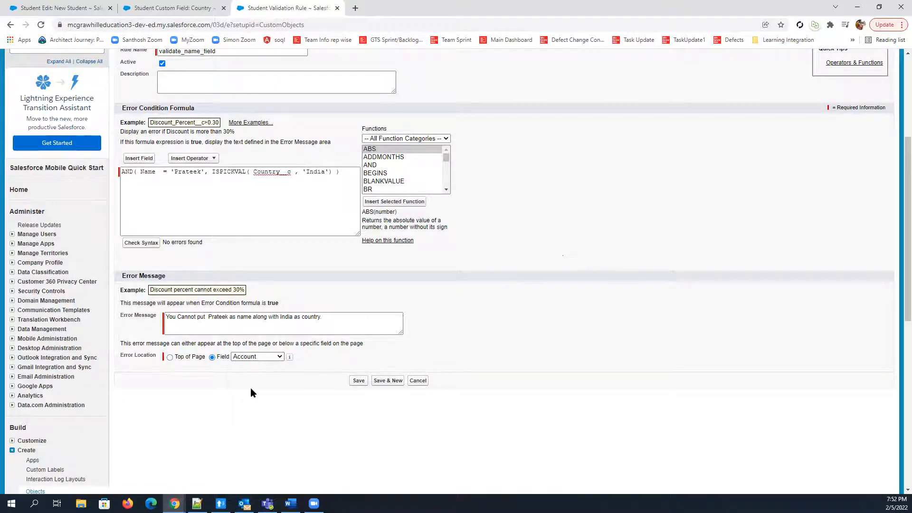
pyautogui.click(170, 356)
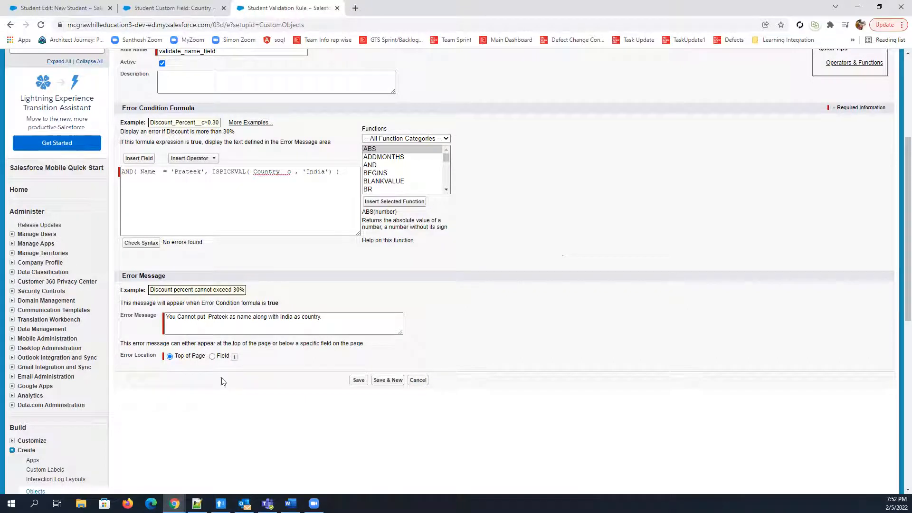
# Rename the Student validation rule as validate_name and save it with its error location at Top of Page
pyautogui.click(358, 381)
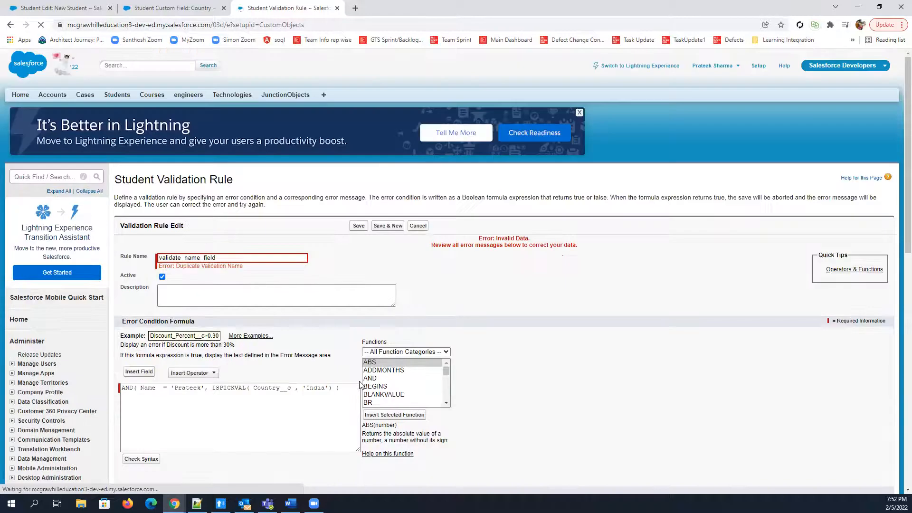
pyautogui.moveTo(216, 258); pyautogui.dragTo(181, 257)
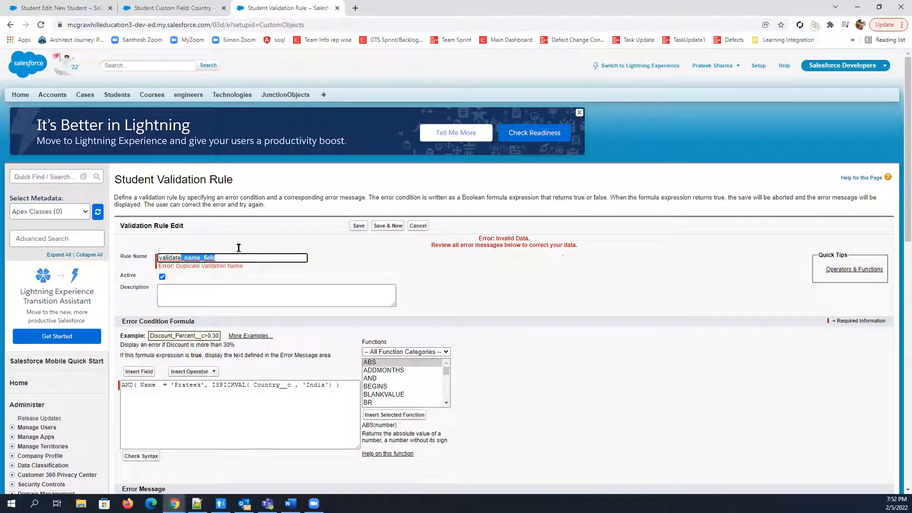
pyautogui.press('Right')
pyautogui.press('BackSpace')
pyautogui.press('BackSpace')
pyautogui.press('BackSpace')
pyautogui.press('BackSpace')
pyautogui.press('BackSpace')
pyautogui.press('BackSpace')
pyautogui.press('BackSpace')
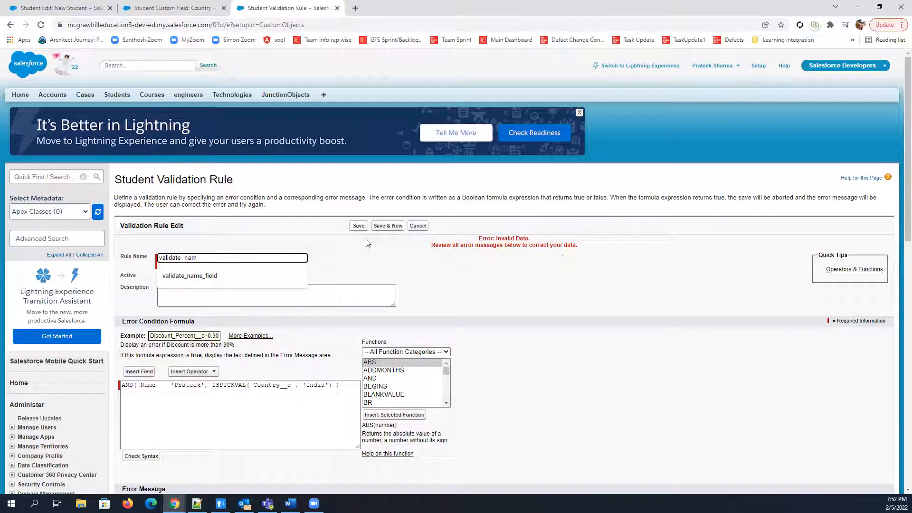
pyautogui.write('e')
pyautogui.click(360, 225)
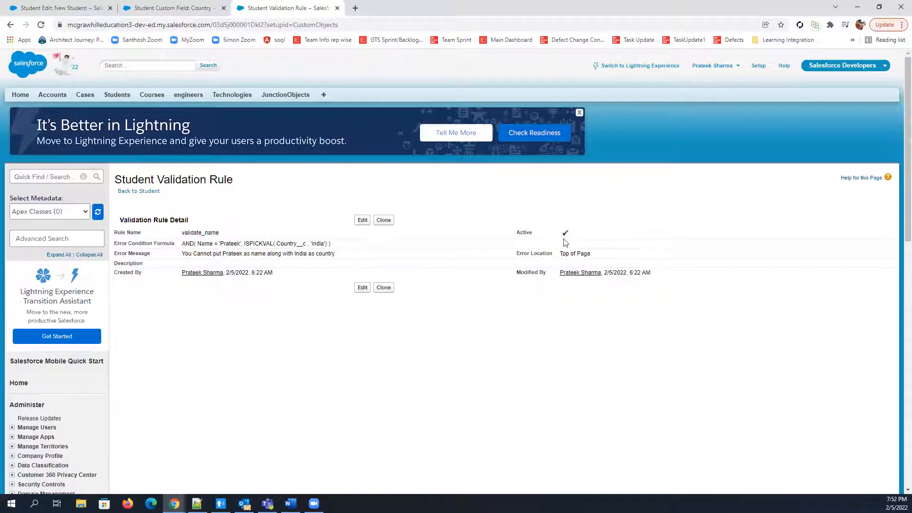
# Go back from the Country field to the Student object's definition, refresh it, and examine the error messages in its Validation Rules list
pyautogui.click(173, 9)
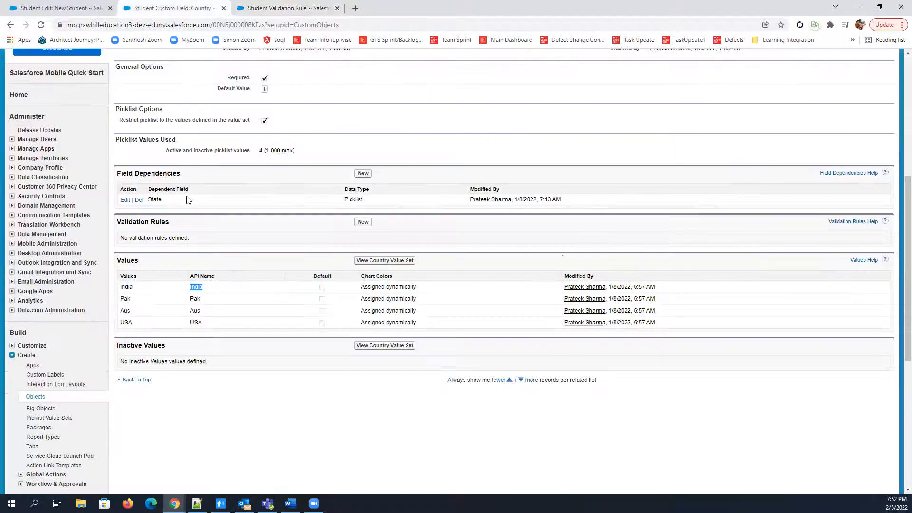
pyautogui.scroll(4, 180, 287)
pyautogui.scroll(-3, 103, 162)
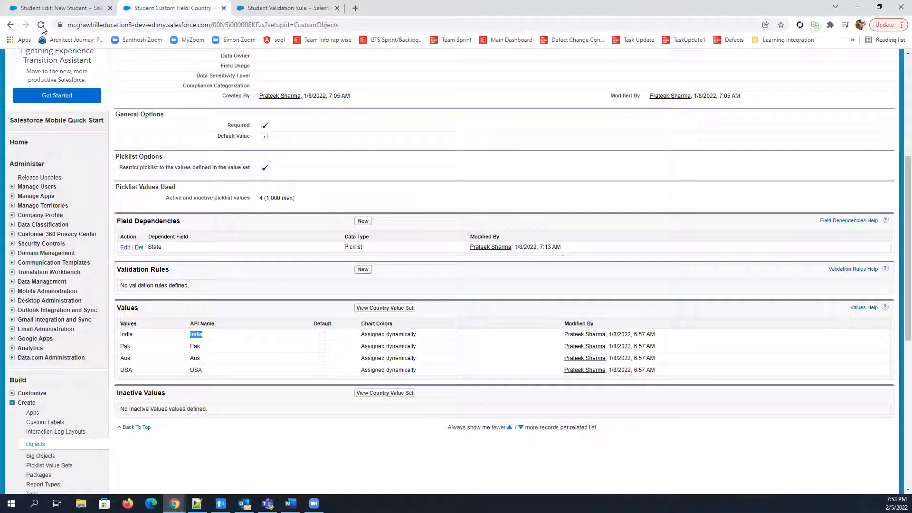
pyautogui.click(41, 25)
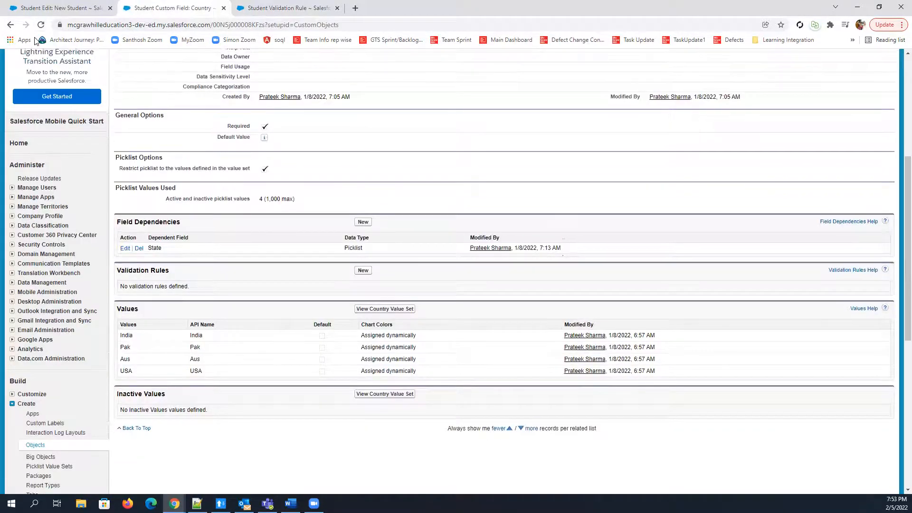
pyautogui.click(11, 26)
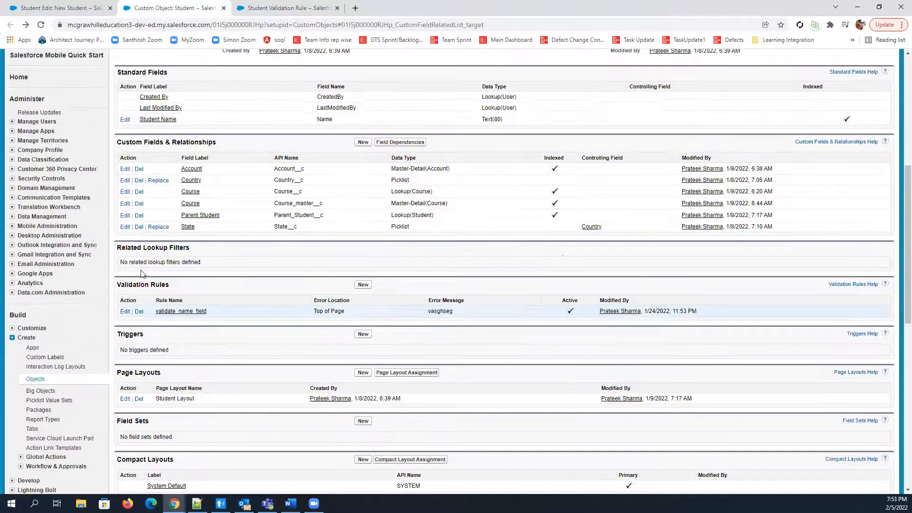
pyautogui.scroll(-1, 165, 278)
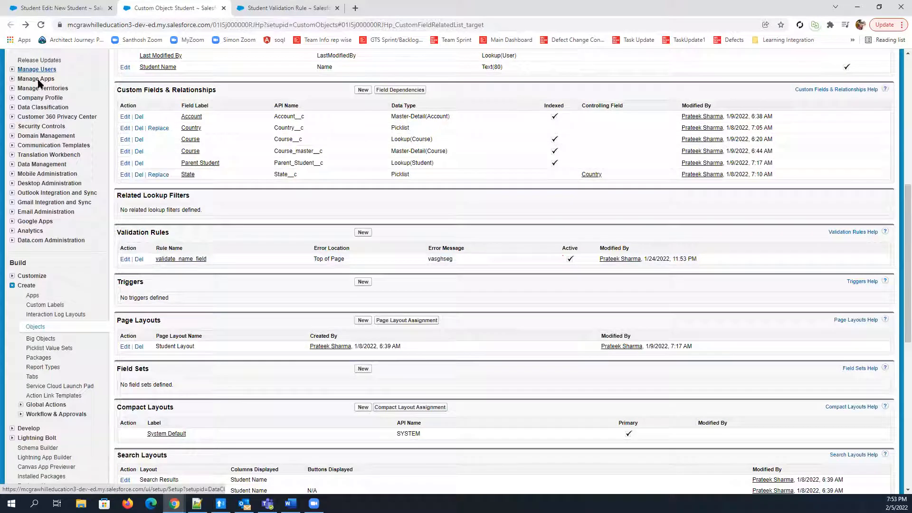
pyautogui.click(40, 42)
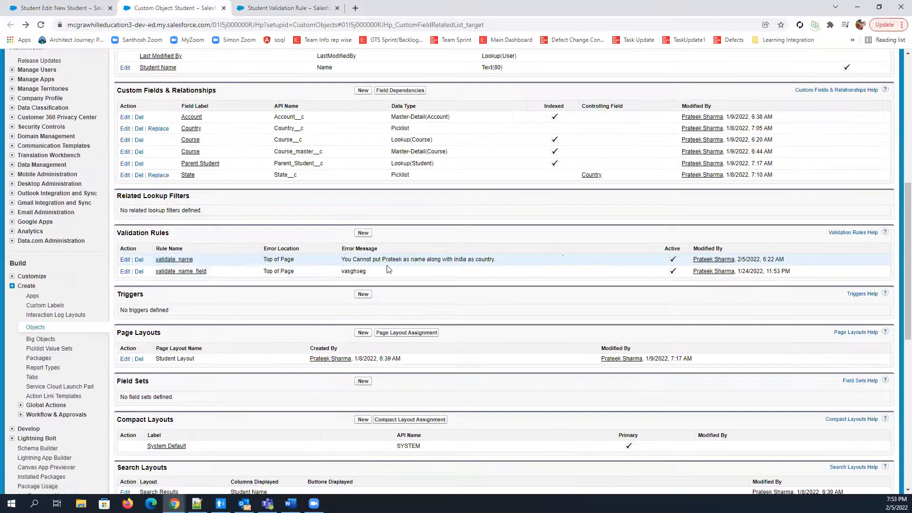
pyautogui.tripleClick(494, 262)
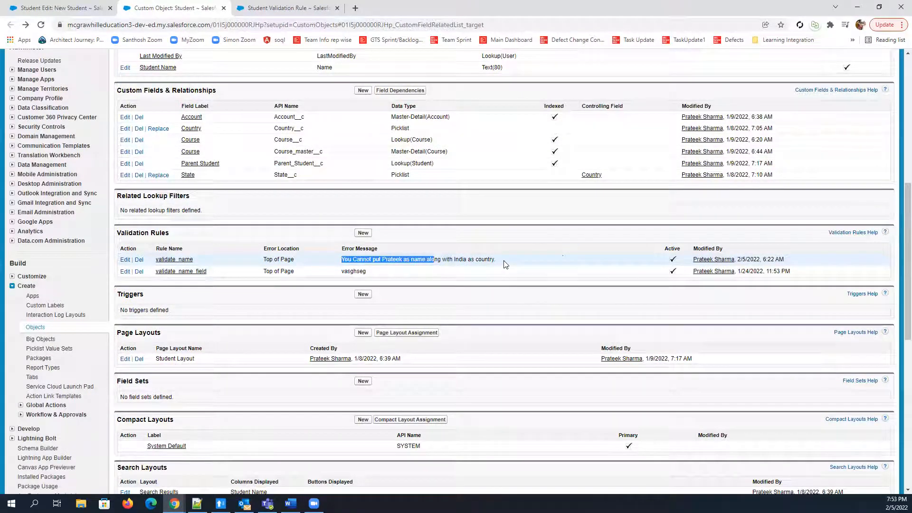
pyautogui.click(274, 7)
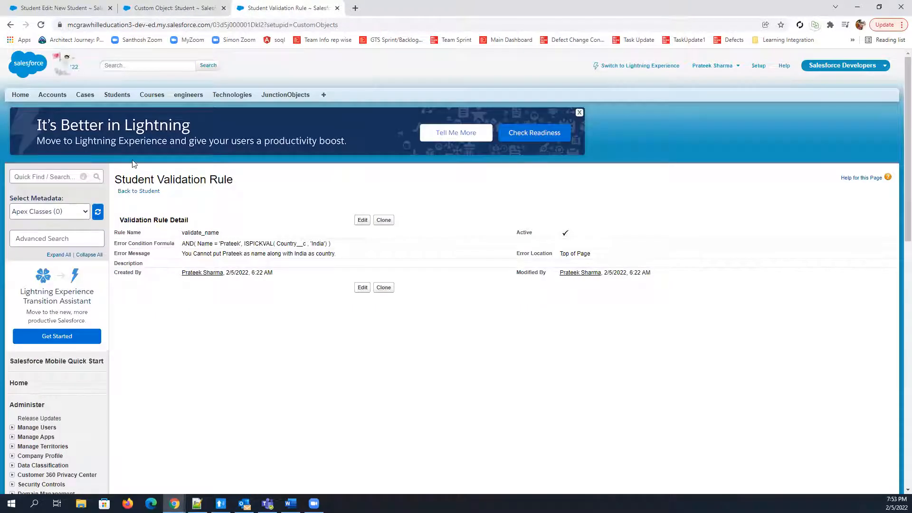
# On the New Student form, enter the restricted name from the validation formula as the Student Name
pyautogui.click(49, 8)
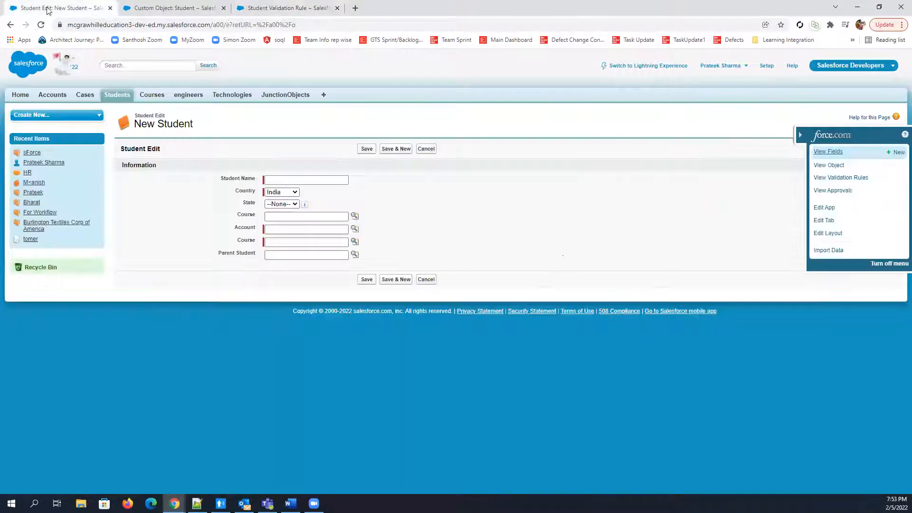
pyautogui.click(281, 179)
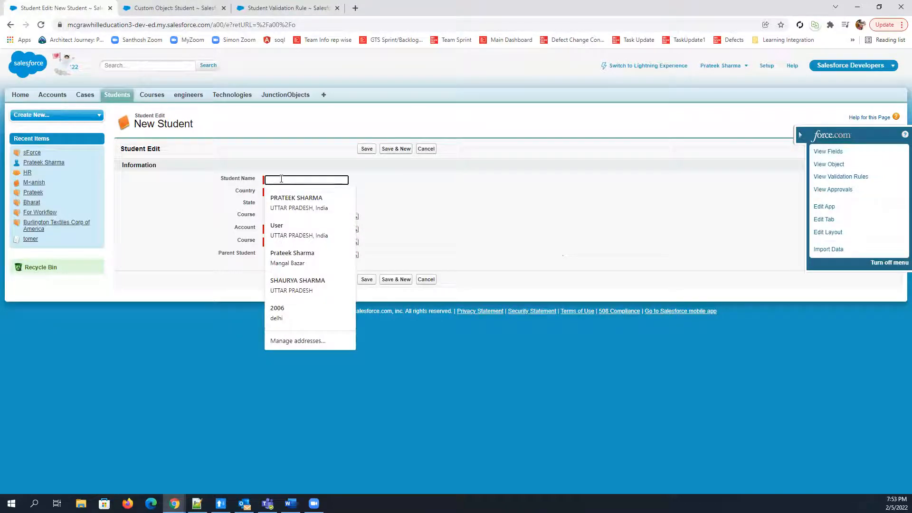
pyautogui.write('Prateek')
pyautogui.click(434, 201)
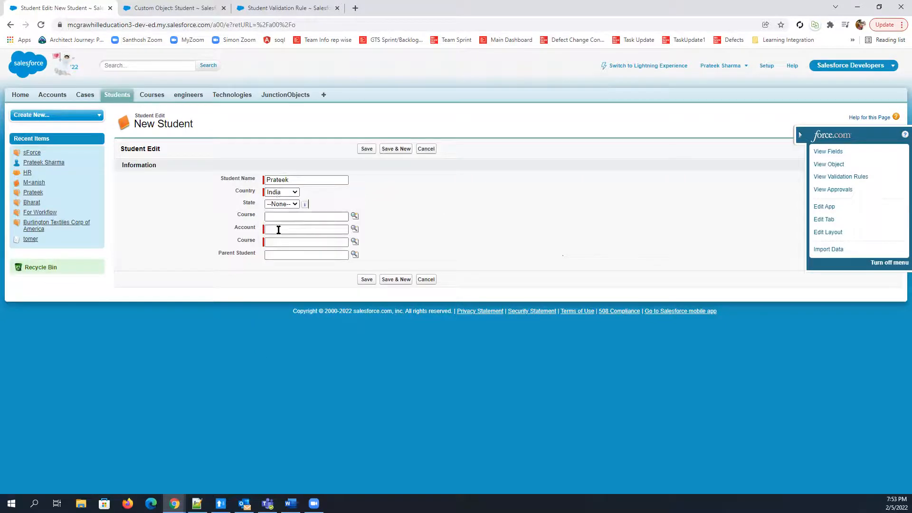
# Choose the first recently viewed account and the BCA course for the new student, and save the record to test the rule
pyautogui.click(351, 231)
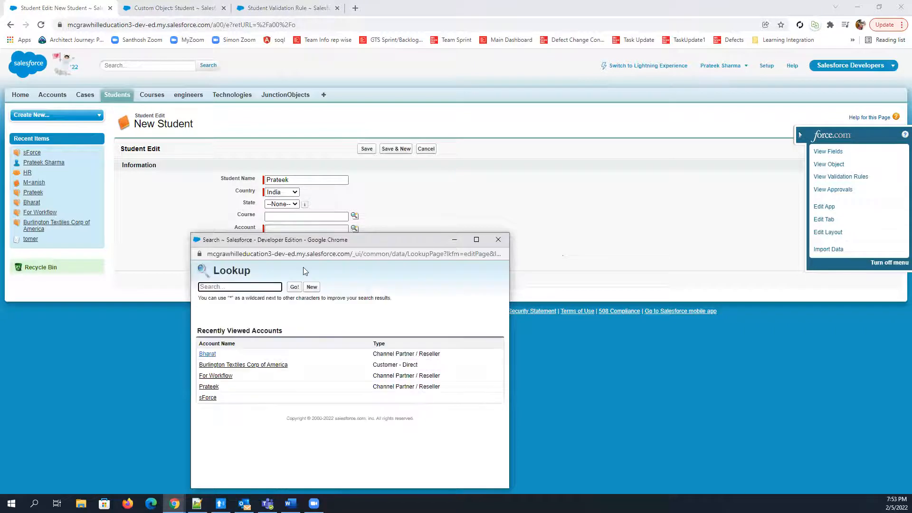
pyautogui.click(207, 354)
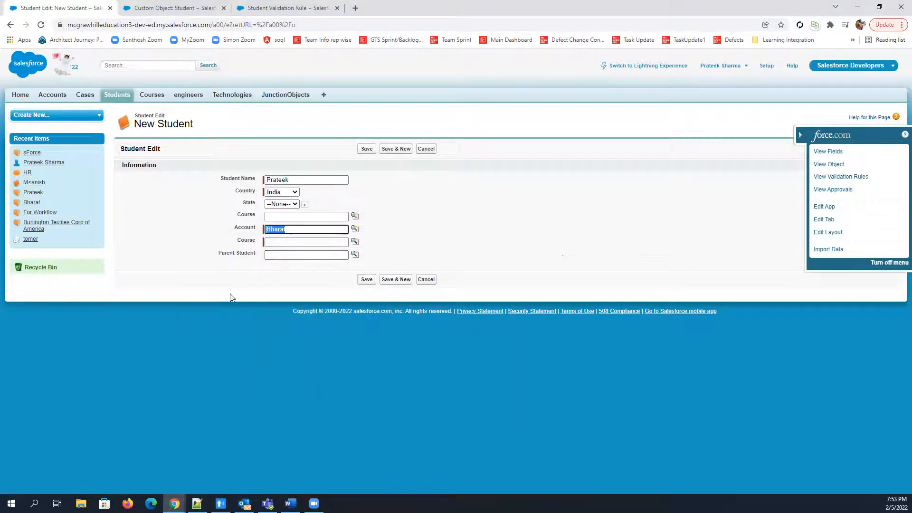
pyautogui.click(355, 242)
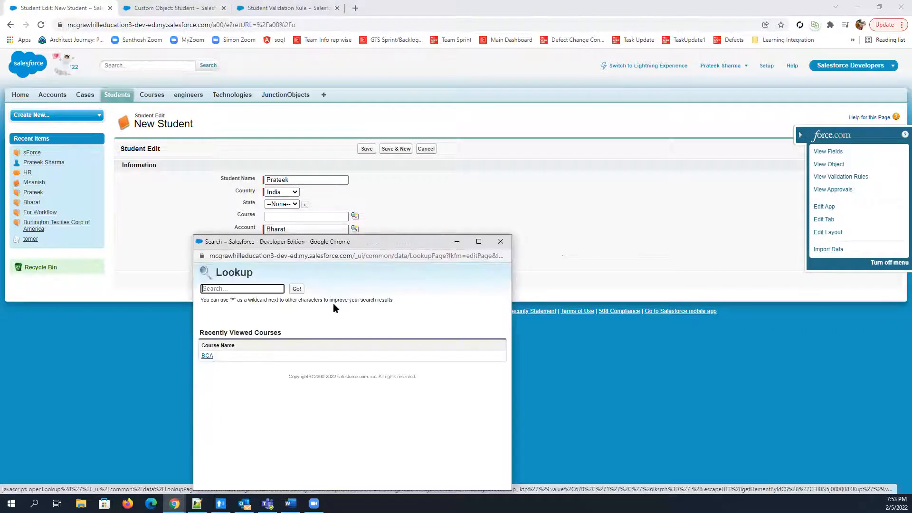
pyautogui.click(207, 356)
pyautogui.click(366, 280)
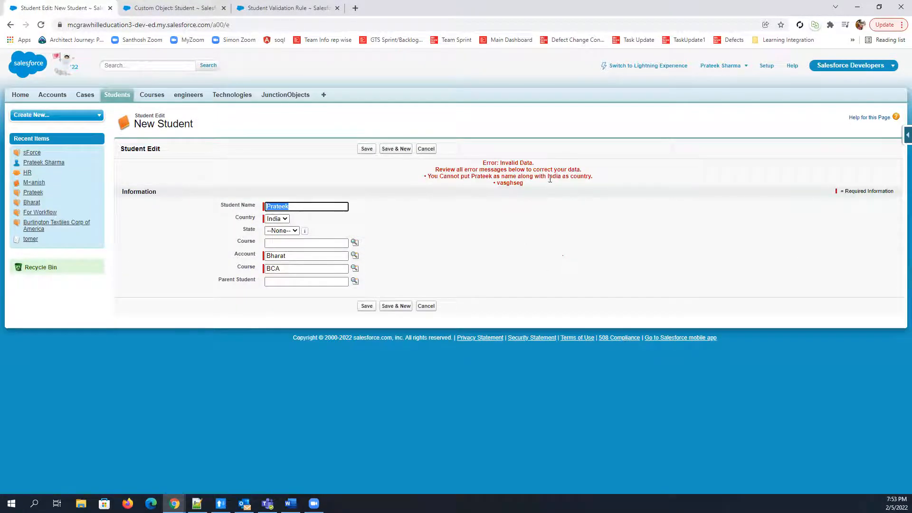
pyautogui.tripleClick(607, 179)
pyautogui.click(553, 252)
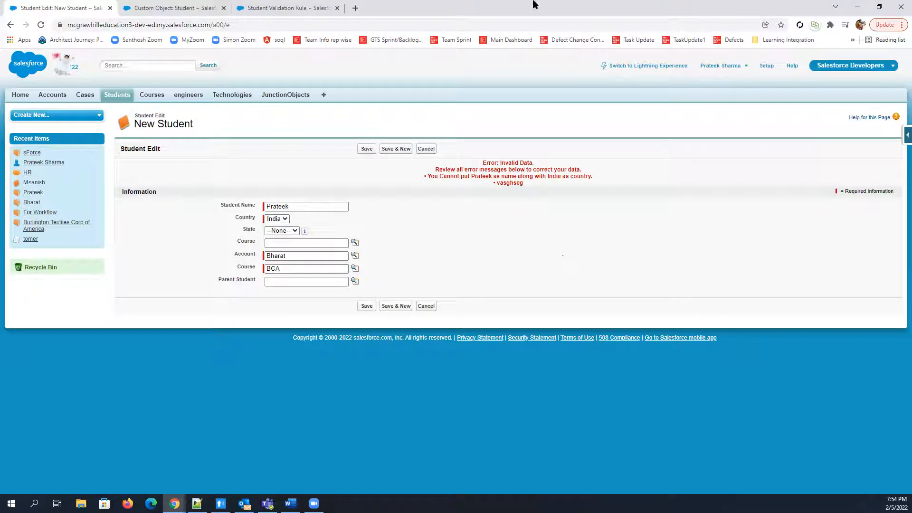
# Return to the validate_name rule's details and review its full error condition formula
pyautogui.click(308, 8)
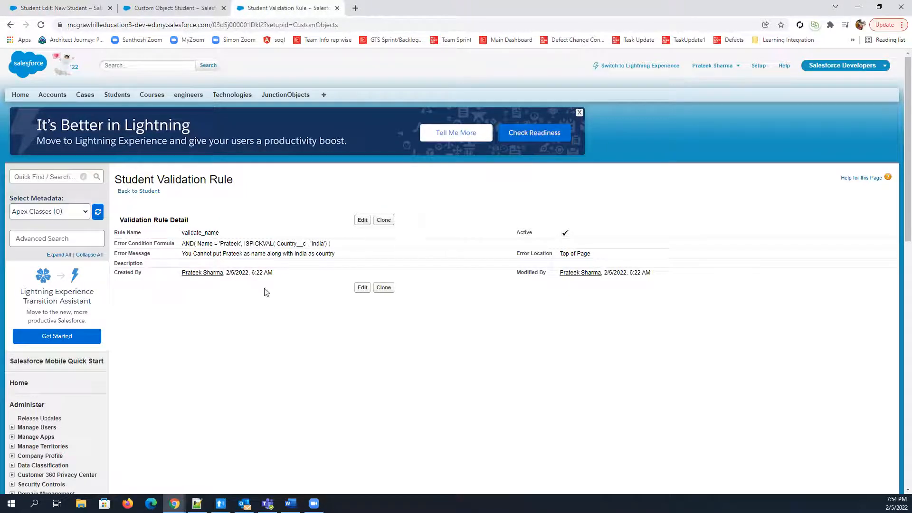
pyautogui.moveTo(185, 243); pyautogui.dragTo(385, 236)
pyautogui.click(287, 336)
pyautogui.moveTo(182, 243); pyautogui.dragTo(343, 244)
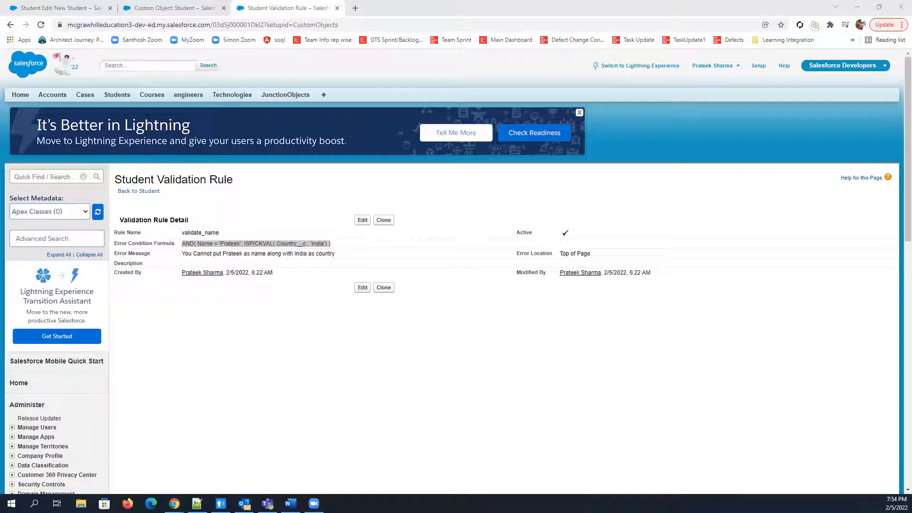
# Open the validate_name rule for editing, find LEN among the formula functions, and read its description
pyautogui.click(362, 220)
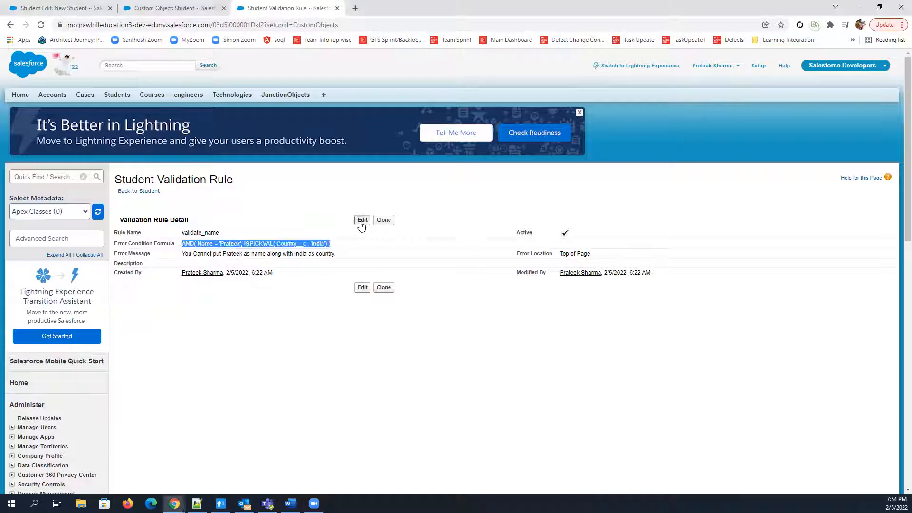
pyautogui.click(361, 222)
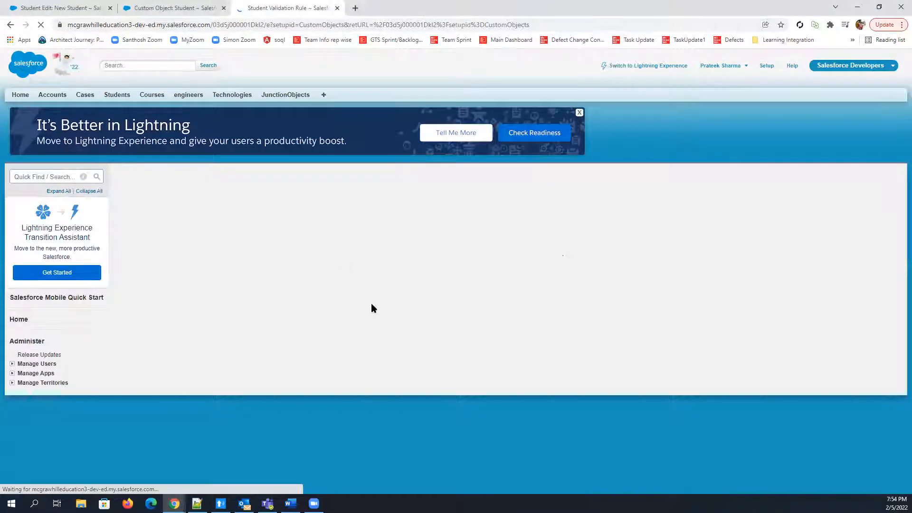
pyautogui.click(445, 384)
pyautogui.click(445, 384)
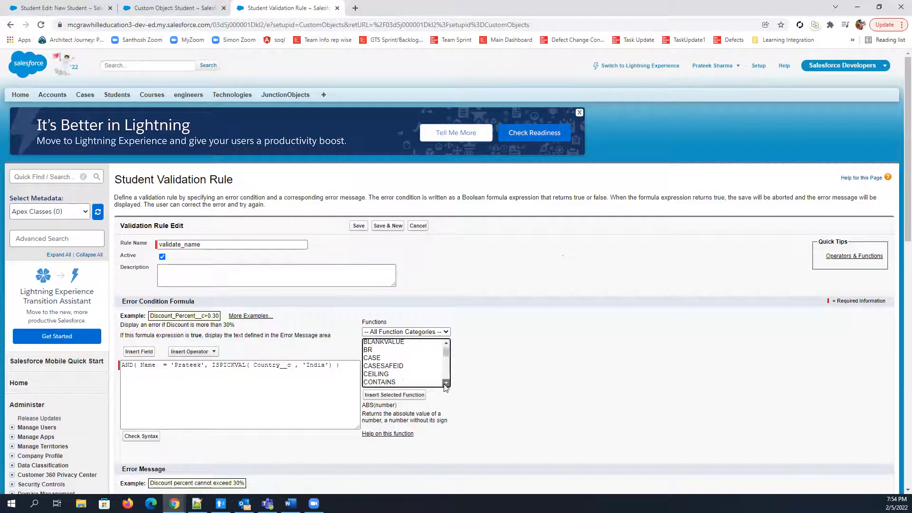
pyautogui.click(445, 383)
pyautogui.click(445, 383)
pyautogui.click(446, 383)
pyautogui.click(445, 384)
pyautogui.click(446, 384)
pyautogui.click(446, 383)
pyautogui.click(445, 384)
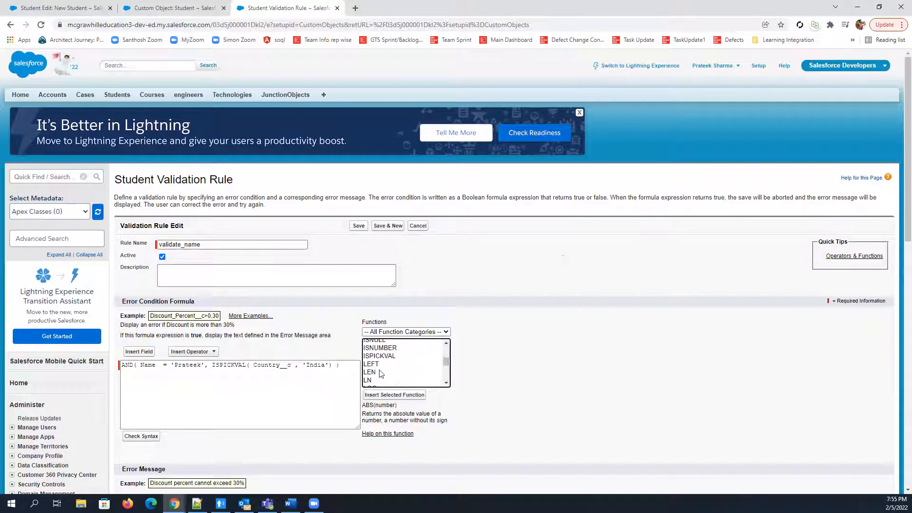
pyautogui.click(380, 373)
pyautogui.moveTo(398, 424); pyautogui.dragTo(358, 415)
pyautogui.click(561, 433)
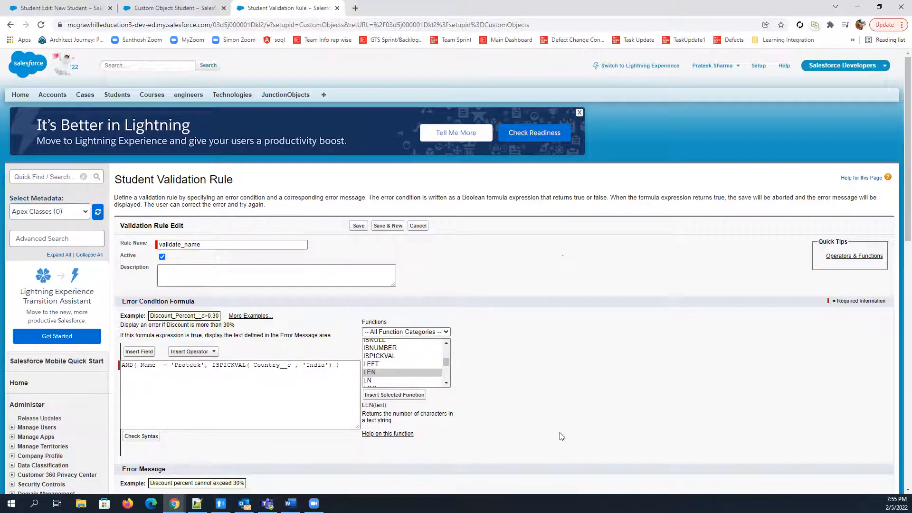
pyautogui.scroll(-1, 560, 435)
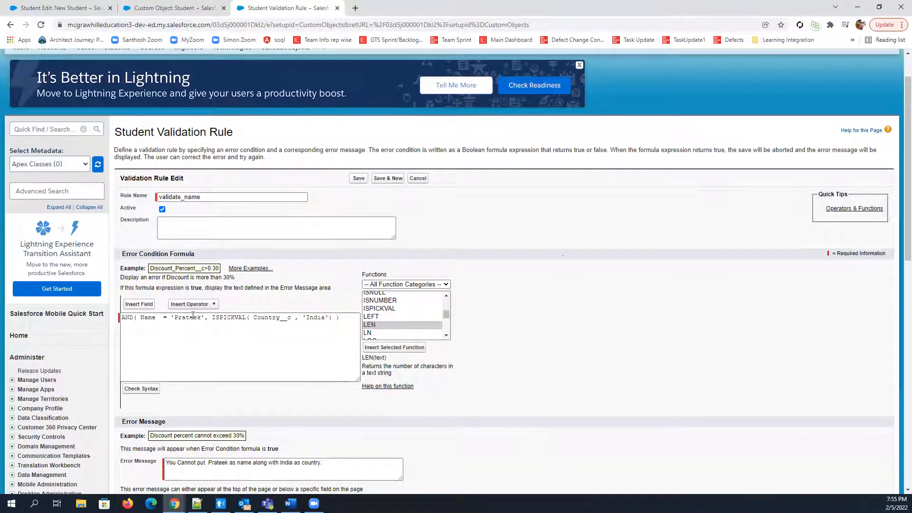
# Return to the New Student form and examine the available Country picklist values alongside the restricted Student Name
pyautogui.doubleClick(378, 358)
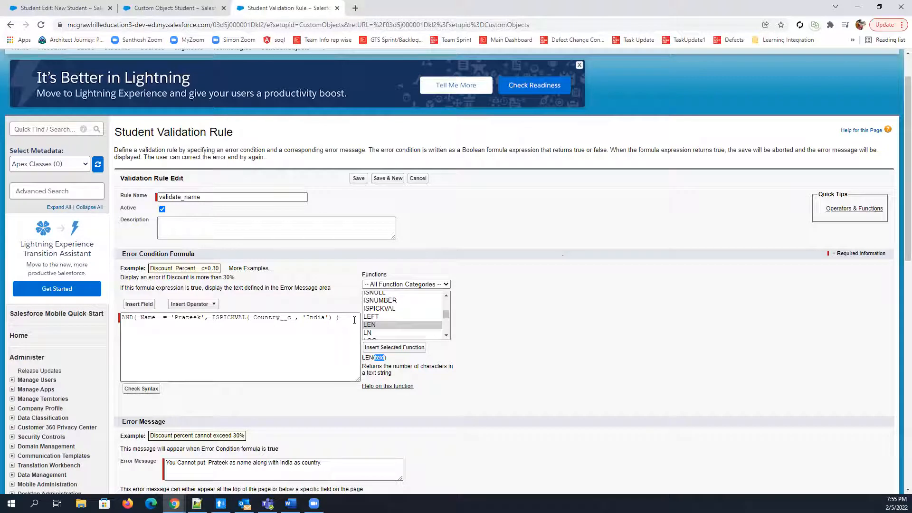
pyautogui.click(554, 310)
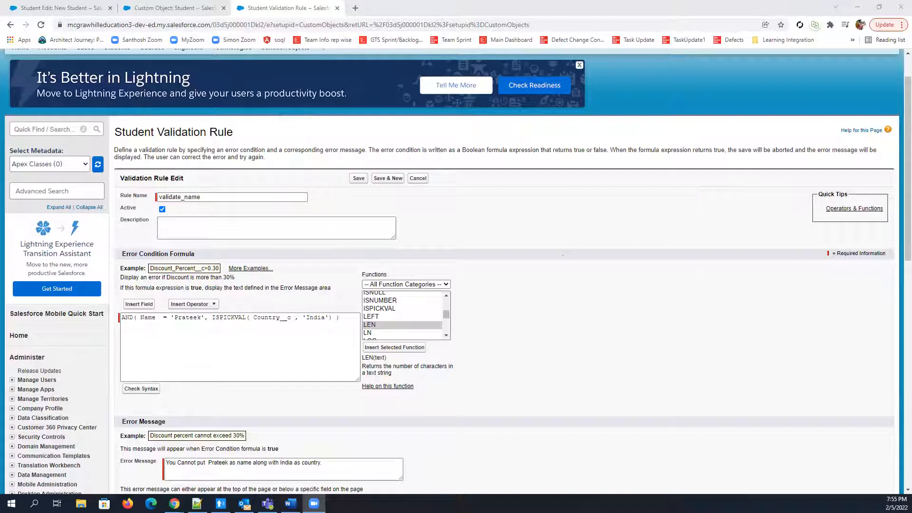
pyautogui.click(49, 8)
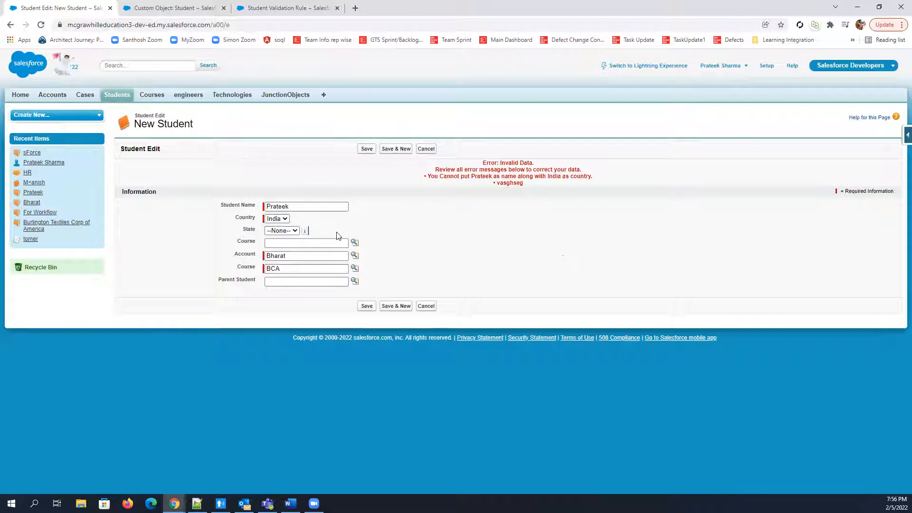
pyautogui.click(285, 220)
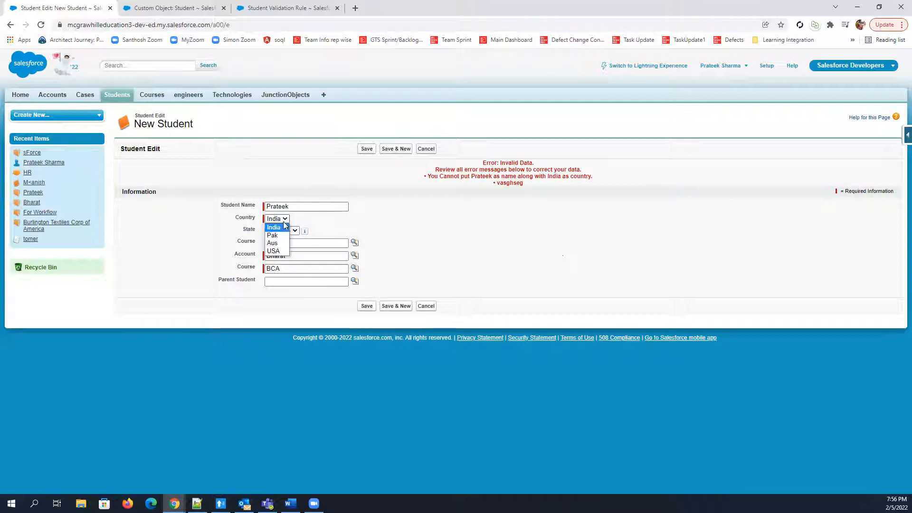
pyautogui.moveTo(303, 205); pyautogui.dragTo(229, 208)
pyautogui.click(454, 240)
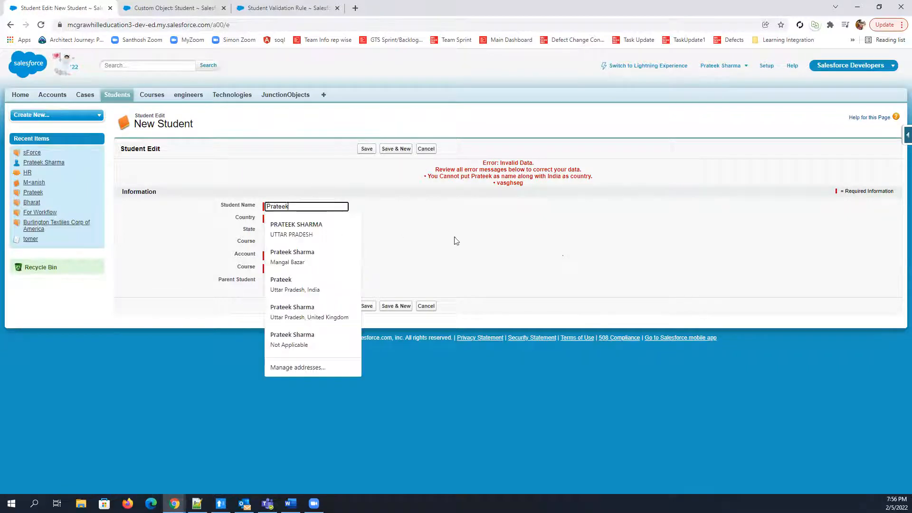
pyautogui.click(289, 221)
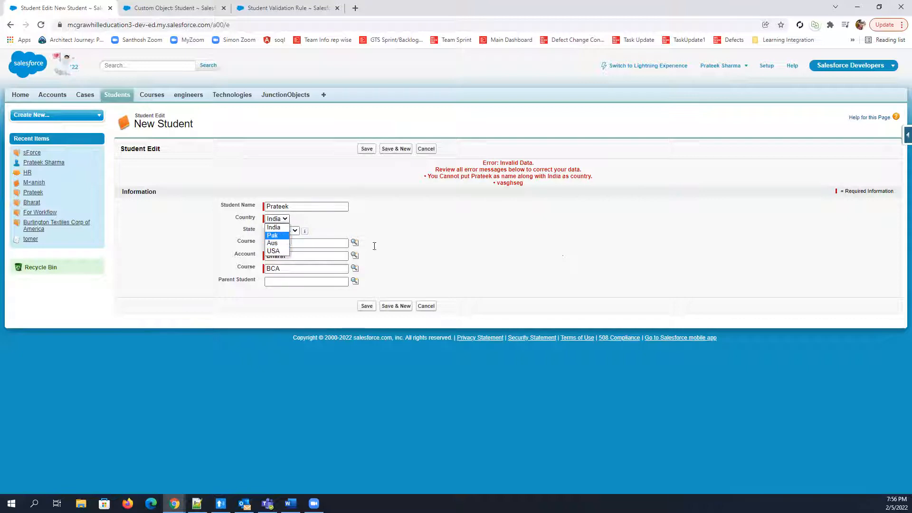
pyautogui.click(274, 228)
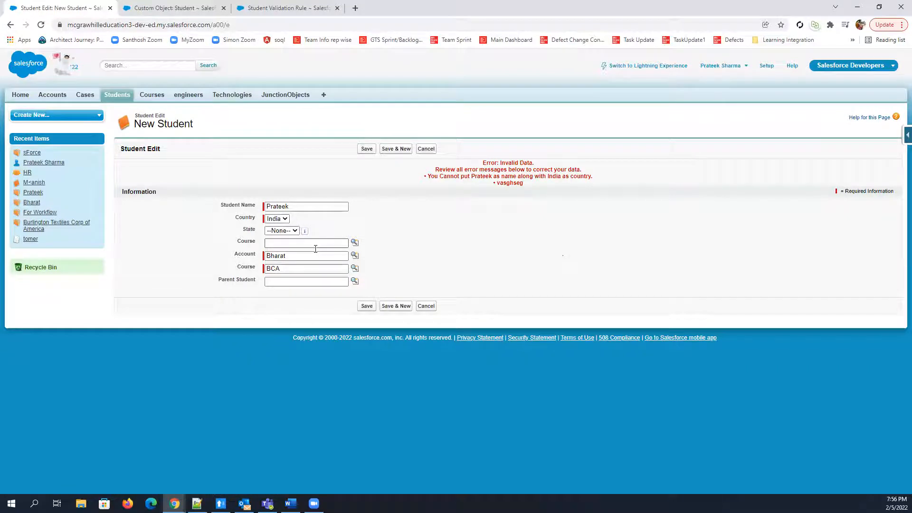
pyautogui.click(283, 218)
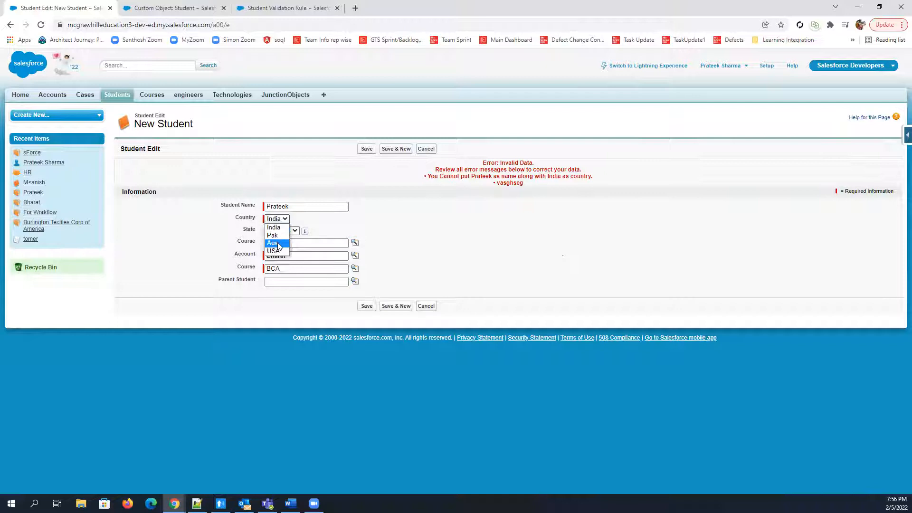
pyautogui.click(517, 272)
# In the validate_name rule's formula, insert the OR function between the name comparison and the ISPICKVAL condition
pyautogui.click(281, 8)
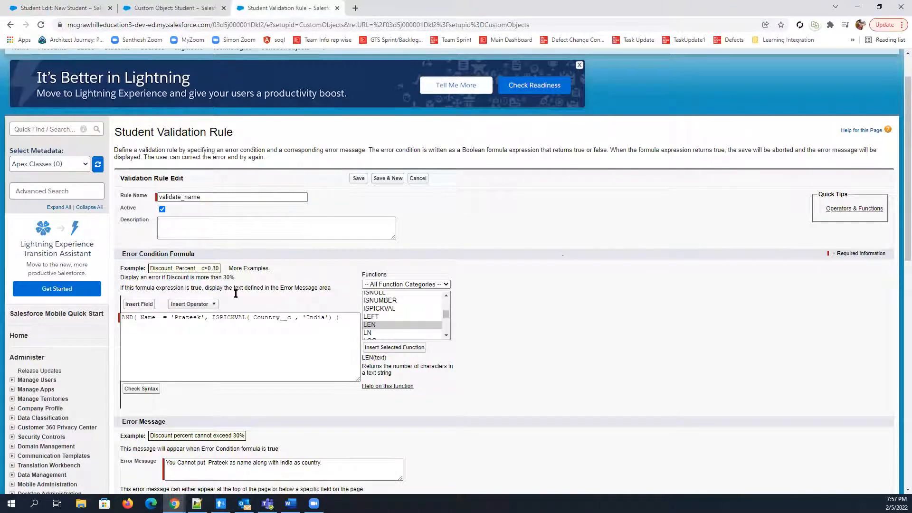
pyautogui.click(213, 317)
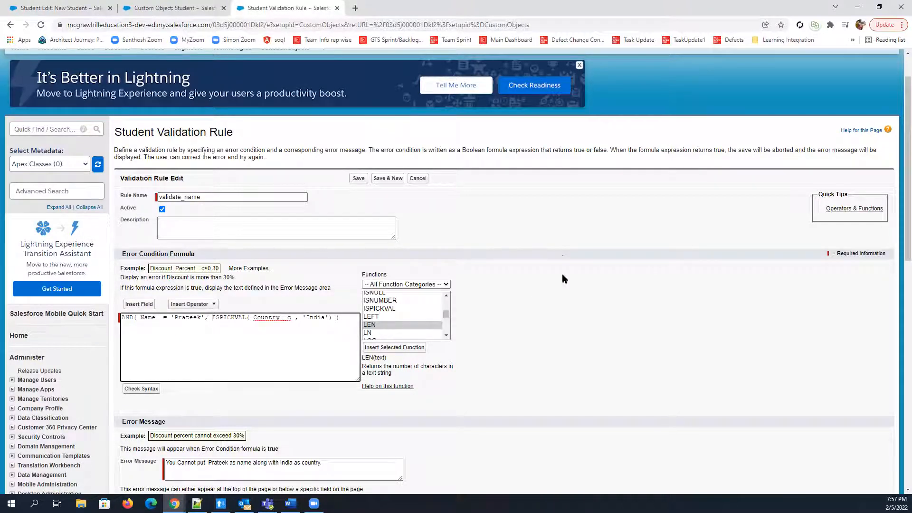
pyautogui.scroll(-2, 562, 279)
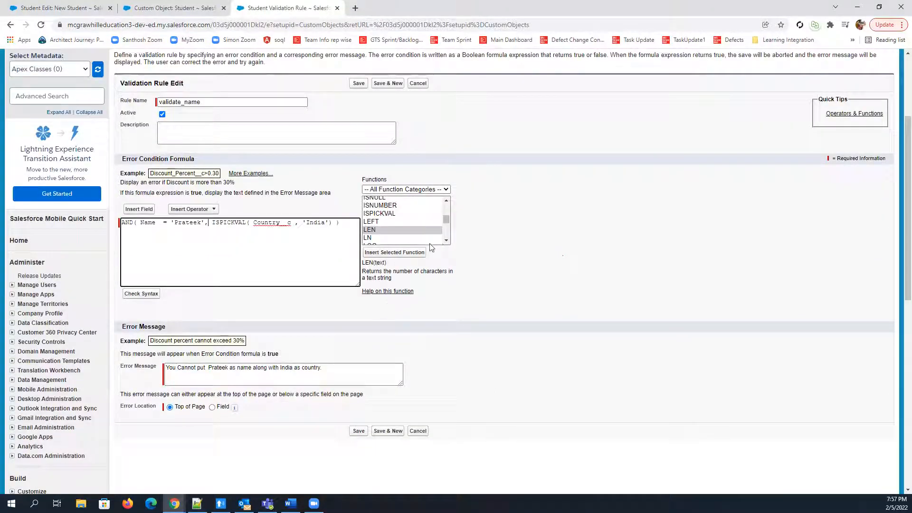
pyautogui.click(447, 241)
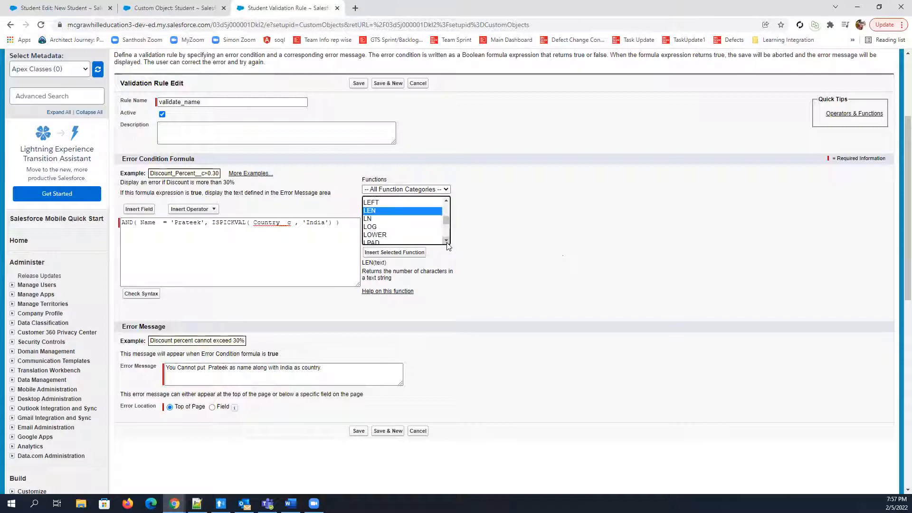
pyautogui.click(447, 240)
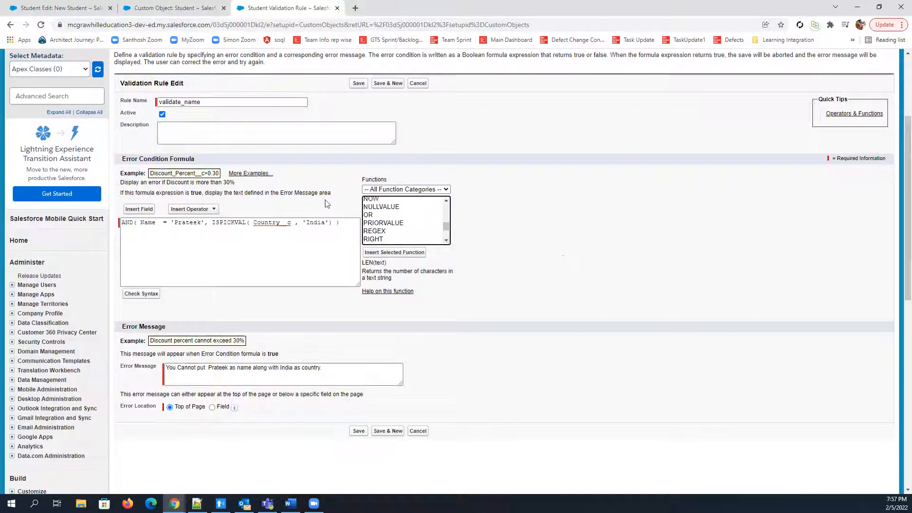
pyautogui.click(369, 215)
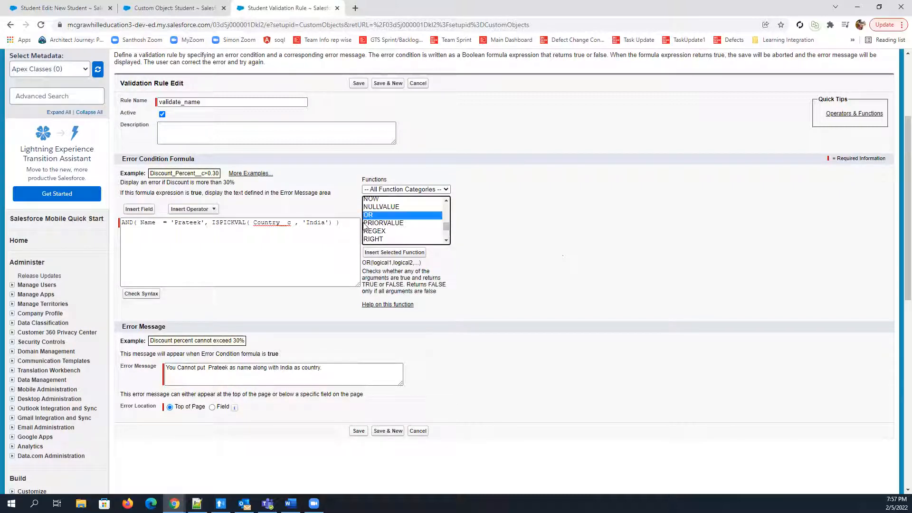
pyautogui.click(395, 253)
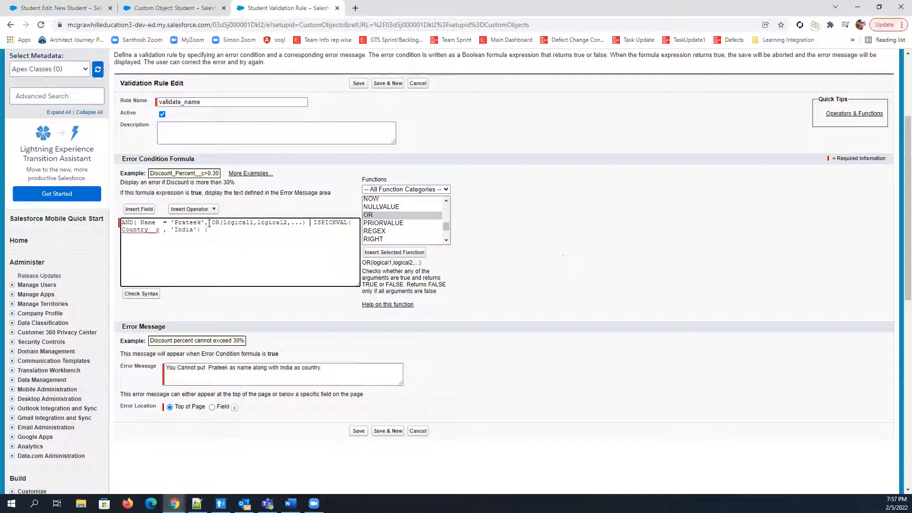
# Move the ISPICKVAL( Country__c , 'India') condition into the OR function, replacing its logical1 placeholder
pyautogui.moveTo(212, 223); pyautogui.dragTo(246, 222)
pyautogui.moveTo(310, 222); pyautogui.dragTo(202, 230)
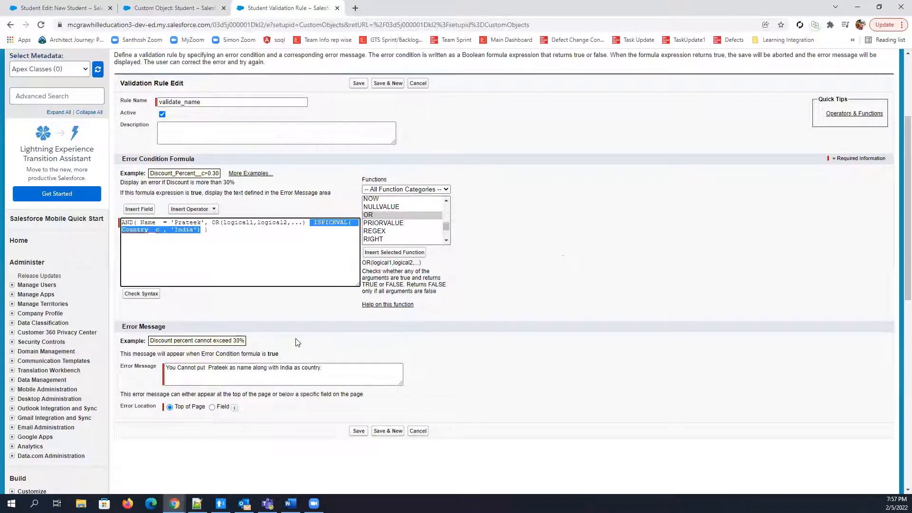
pyautogui.press('BackSpace')
pyautogui.doubleClick(239, 222)
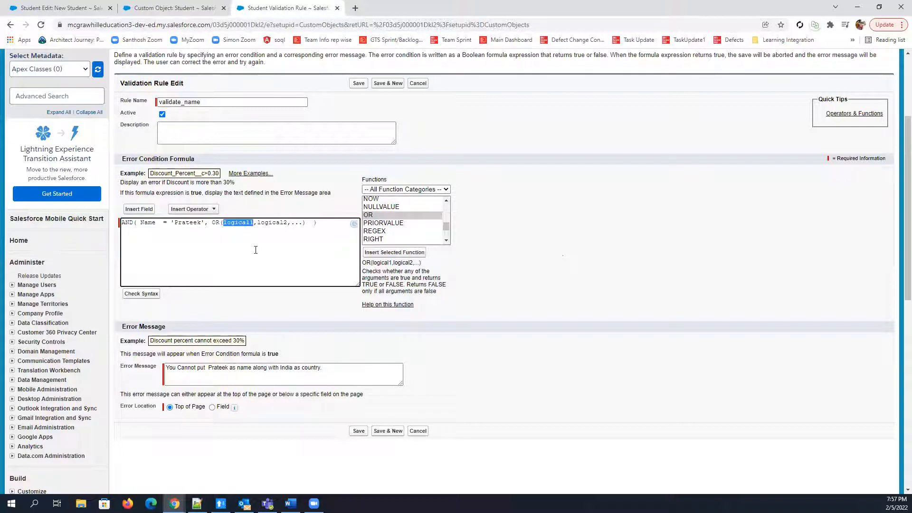
pyautogui.write("ISPICKVAL( Country__c , 'India')")
# Replace OR's remaining placeholder arguments with ISPICKVAL( Country__c , 'Aus') and check the formula's syntax
pyautogui.doubleClick(170, 230)
pyautogui.moveTo(200, 230); pyautogui.dragTo(155, 230)
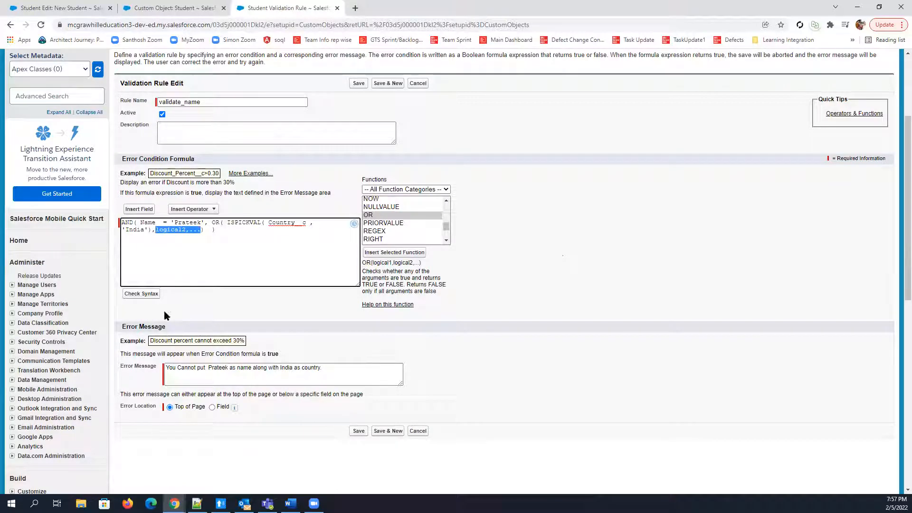
pyautogui.write("ISPICKVAL( Country__c , 'India')")
pyautogui.doubleClick(224, 229)
pyautogui.write('Aus')
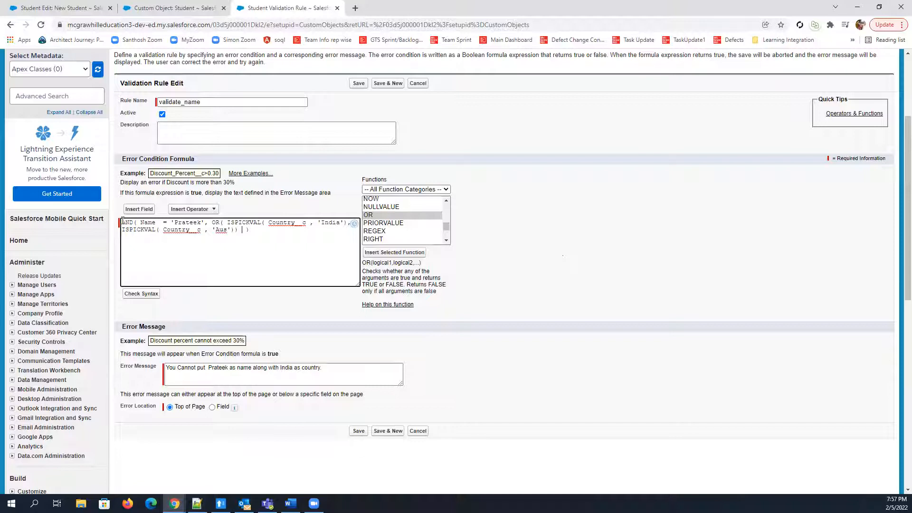
pyautogui.doubleClick(216, 222)
pyautogui.doubleClick(248, 223)
pyautogui.click(254, 254)
pyautogui.click(141, 294)
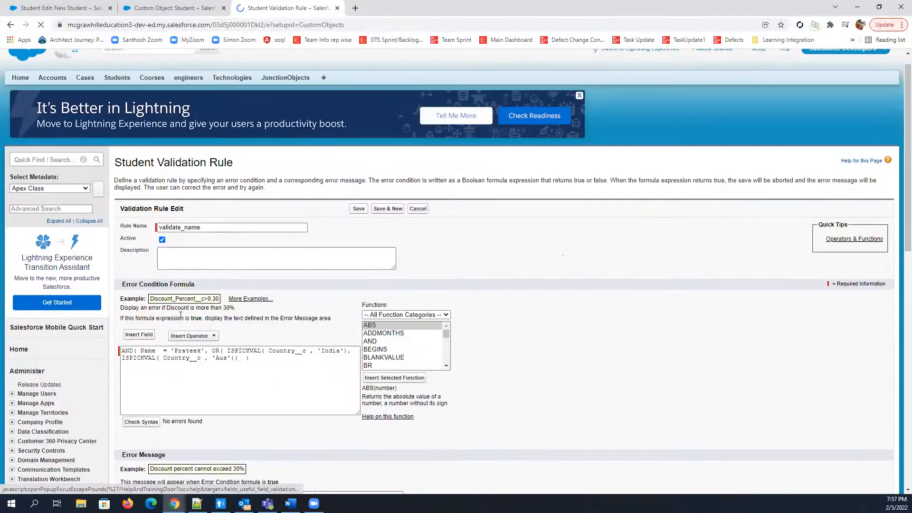
# Review the formula's nested OR function and its two ISPICKVAL country conditions
pyautogui.scroll(-2, 181, 313)
pyautogui.click(141, 270)
pyautogui.moveTo(140, 269); pyautogui.dragTo(236, 277)
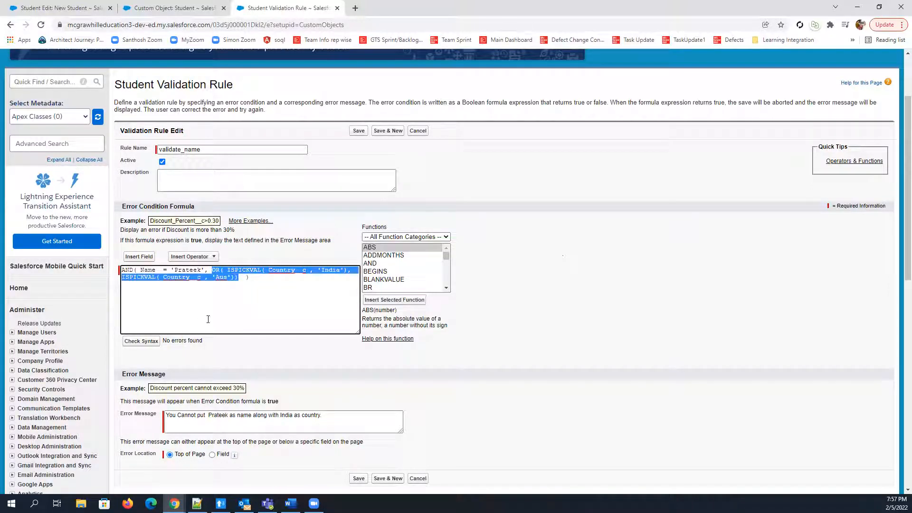
pyautogui.click(230, 277)
pyautogui.moveTo(213, 269); pyautogui.dragTo(295, 270)
pyautogui.click(253, 299)
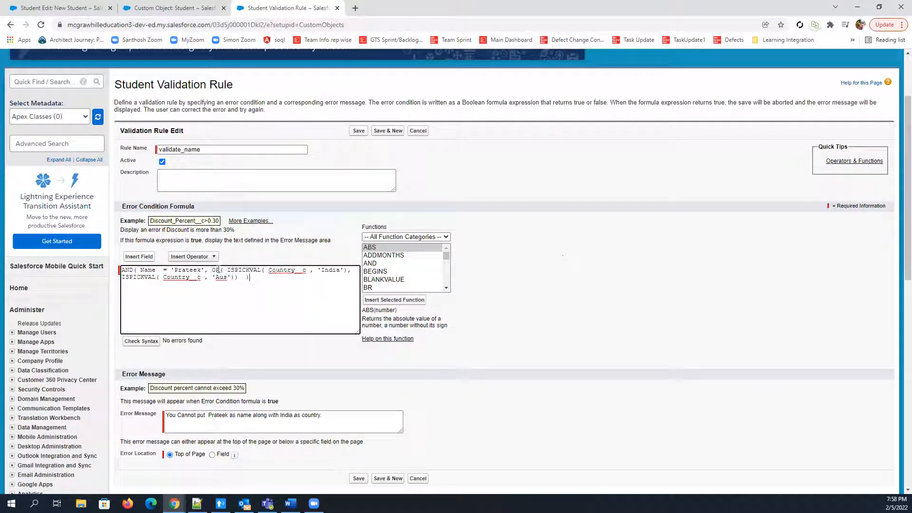
pyautogui.doubleClick(220, 269)
pyautogui.click(250, 270)
pyautogui.moveTo(226, 269); pyautogui.dragTo(350, 270)
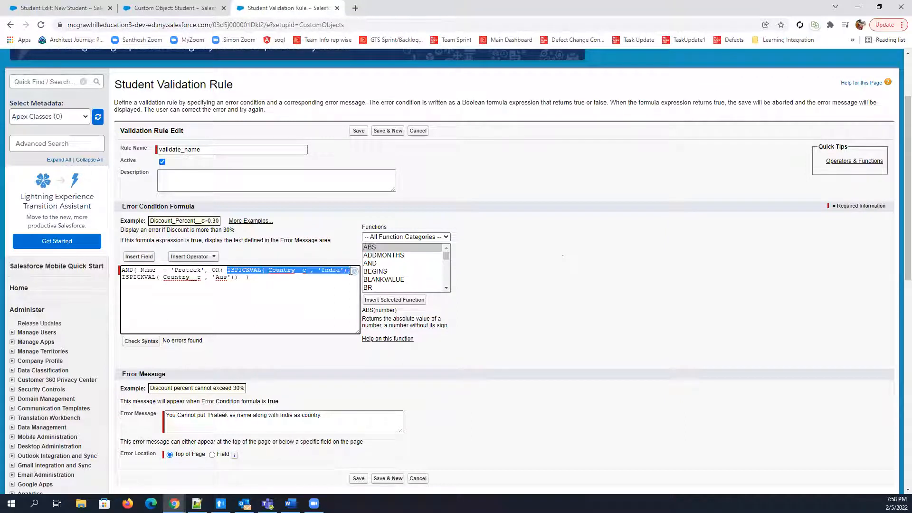
pyautogui.moveTo(122, 277); pyautogui.dragTo(180, 278)
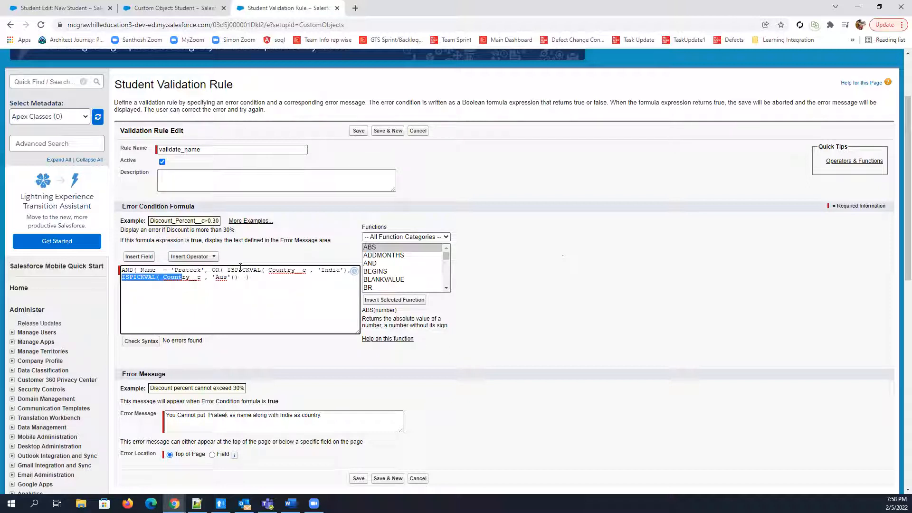
pyautogui.press('End')
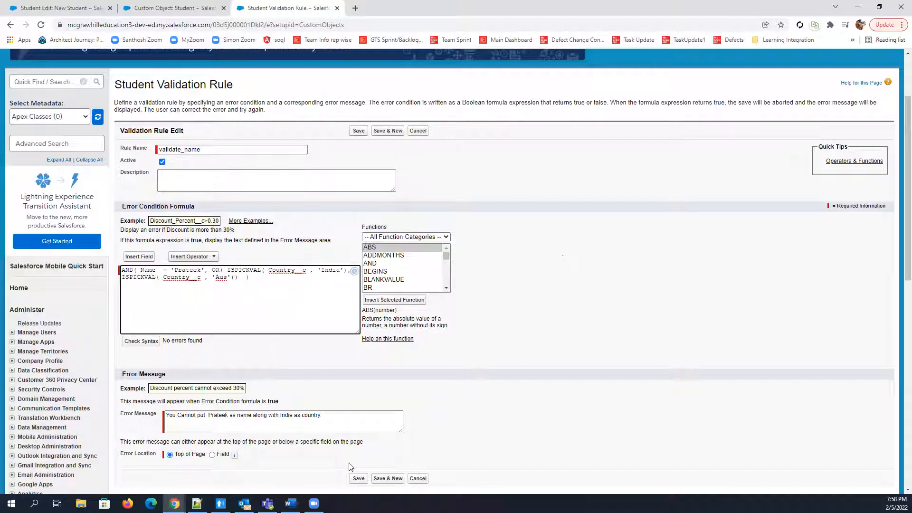
# Save the updated validate_name rule and return to the New Student form
pyautogui.scroll(-2, 251, 360)
pyautogui.click(360, 383)
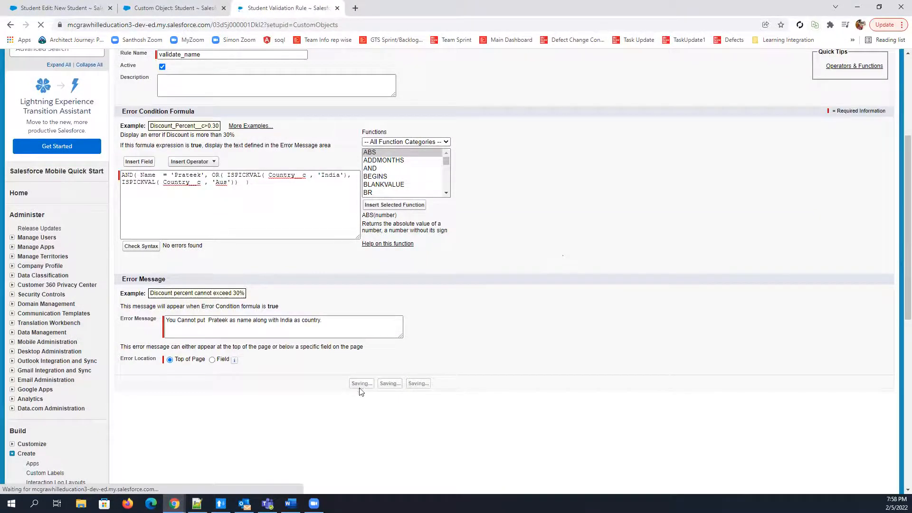
pyautogui.click(171, 6)
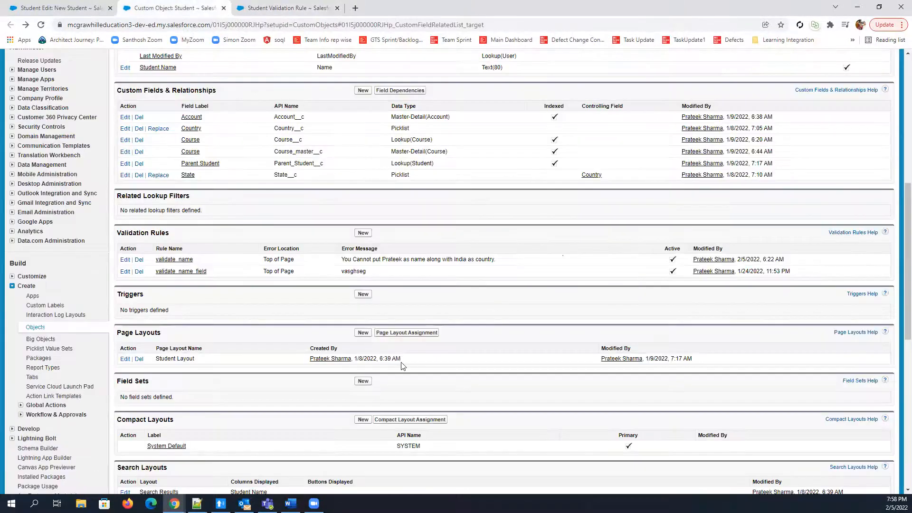
pyautogui.click(62, 7)
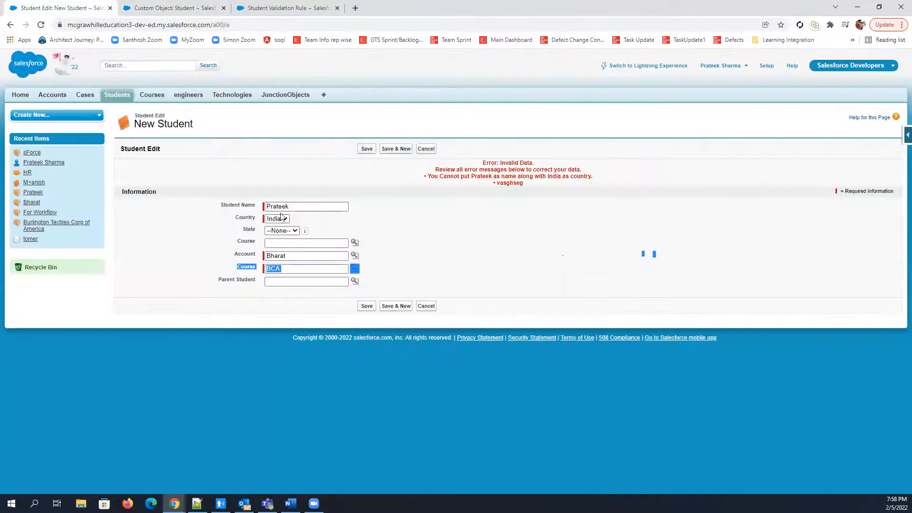
# Test the rule by saving the student with India as Country, and again with Country set to Aus
pyautogui.click(367, 306)
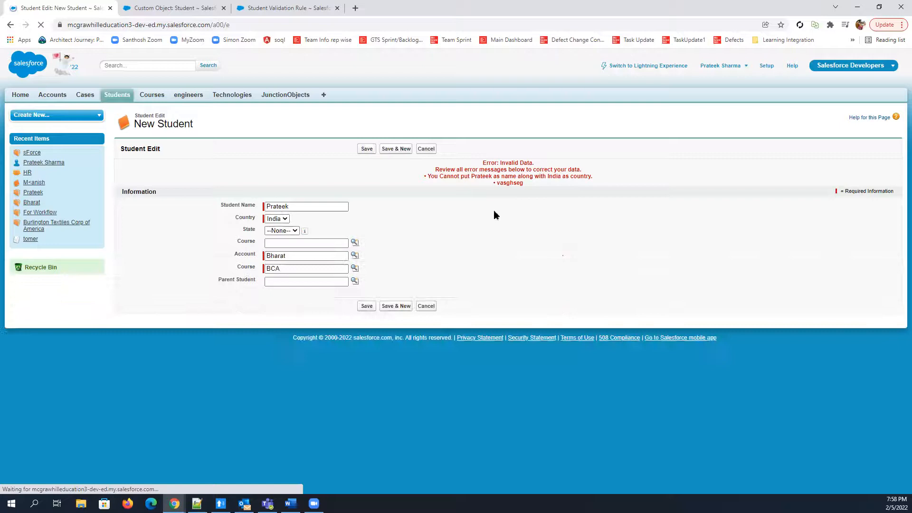
pyautogui.click(277, 218)
pyautogui.click(280, 241)
pyautogui.click(364, 307)
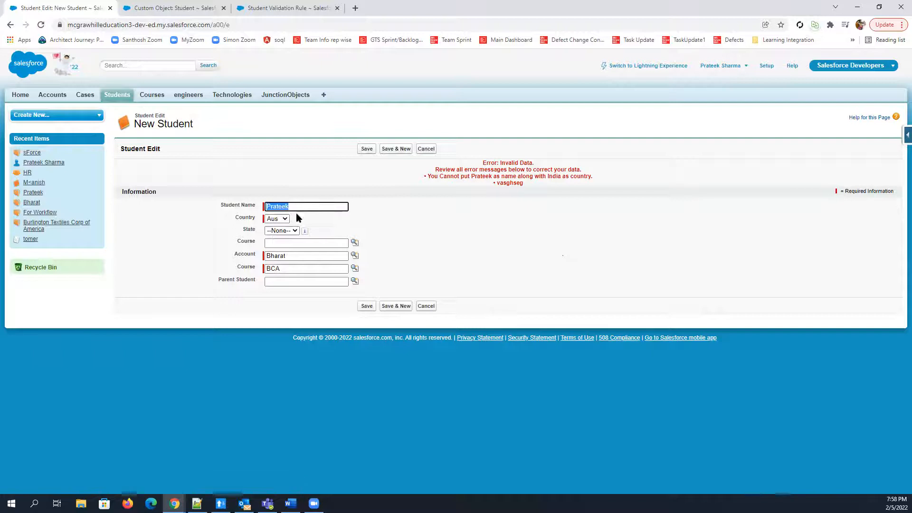
# Set the student's Country to USA, try saving, read the error message, and return to the validate_name rule's details
pyautogui.click(283, 219)
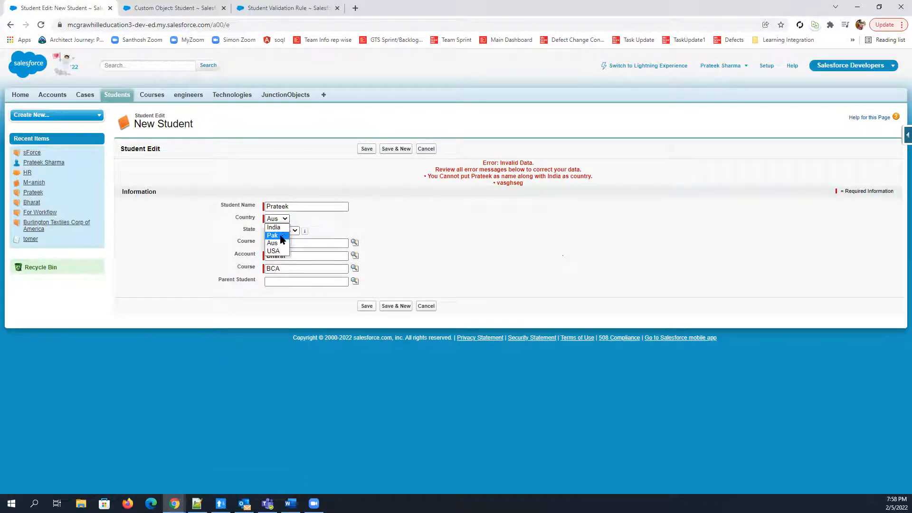
pyautogui.click(279, 251)
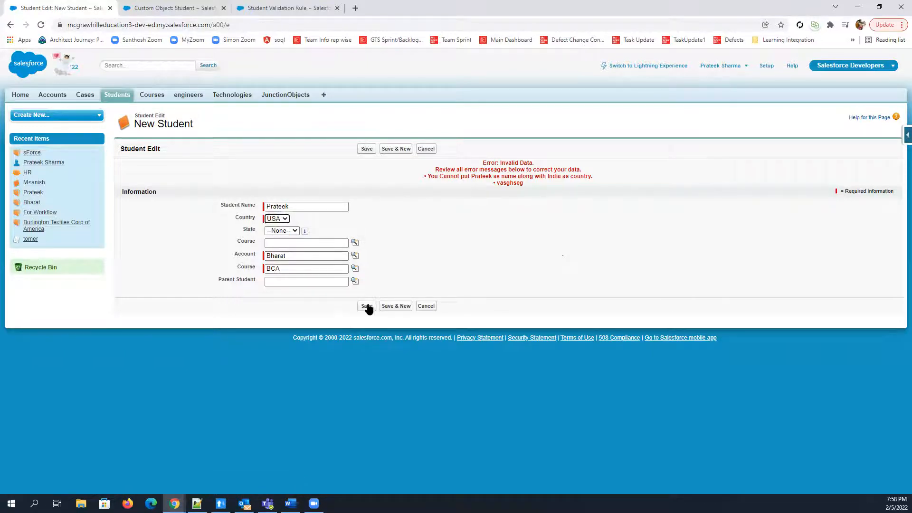
pyautogui.click(367, 306)
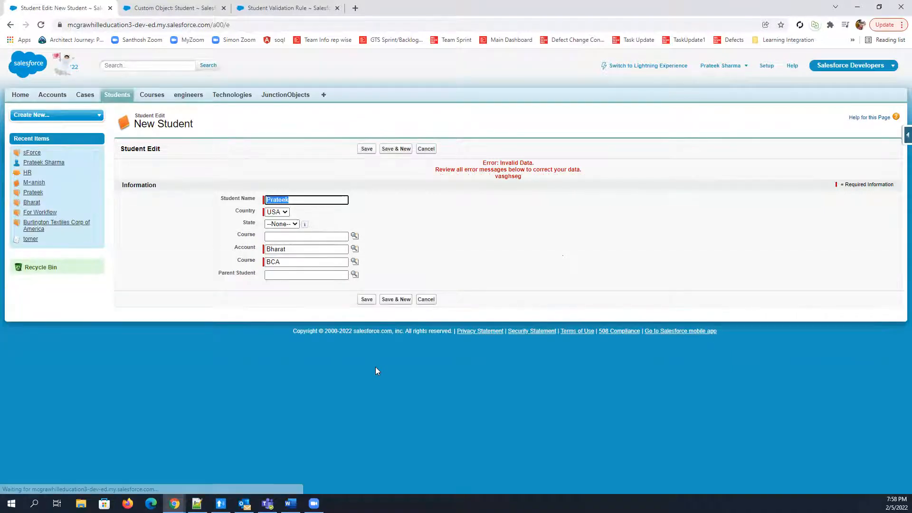
pyautogui.moveTo(495, 176); pyautogui.dragTo(523, 178)
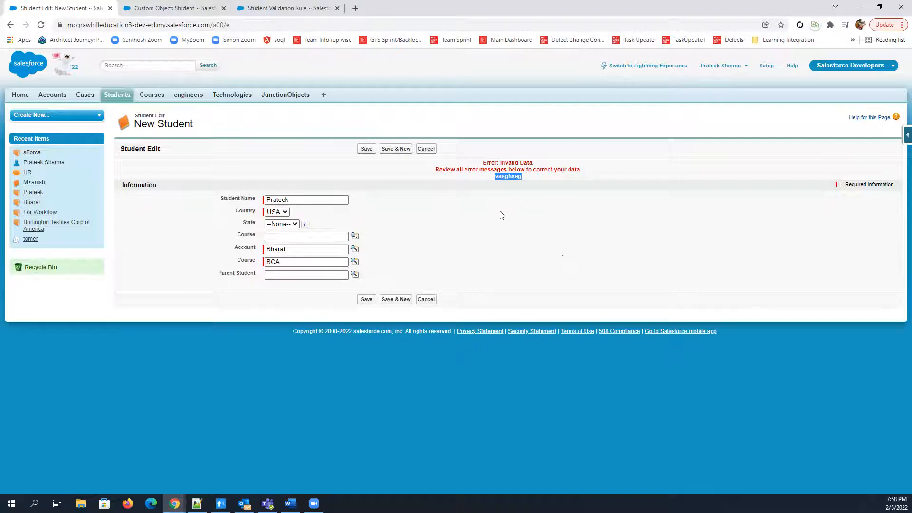
pyautogui.click(297, 5)
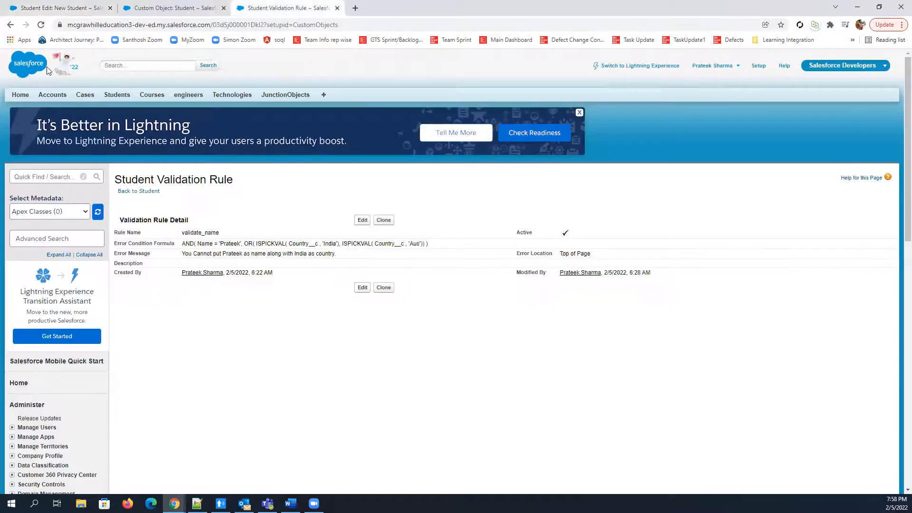
# Delete the Student object's other validation rule that raises the "vasghseg" error, and return to the validate_name rule's edit page
pyautogui.click(9, 24)
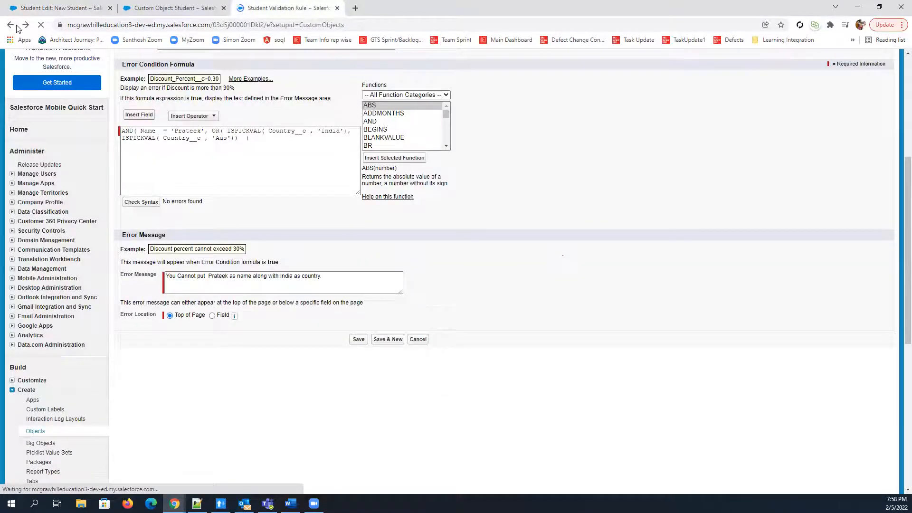
pyautogui.hotkey('ctrl', 'shift', 'Tab')
pyautogui.click(139, 272)
pyautogui.click(503, 78)
pyautogui.click(79, 7)
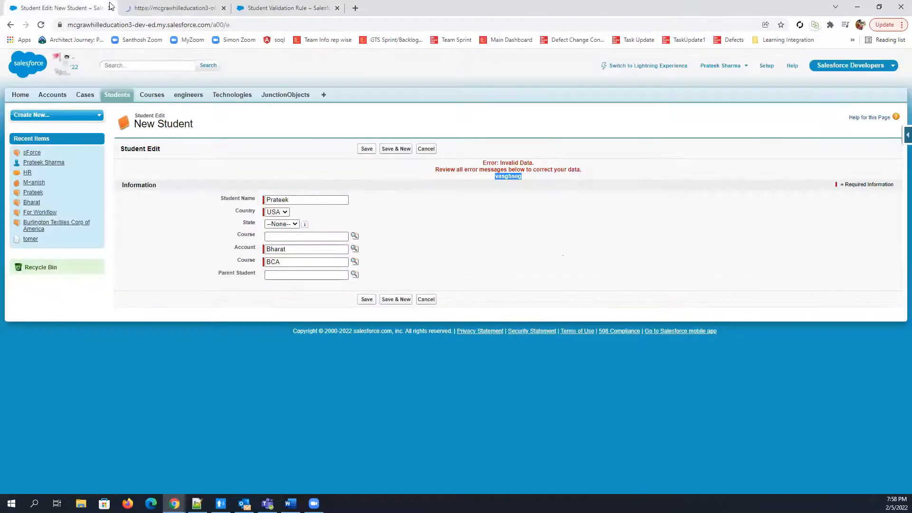
pyautogui.click(172, 8)
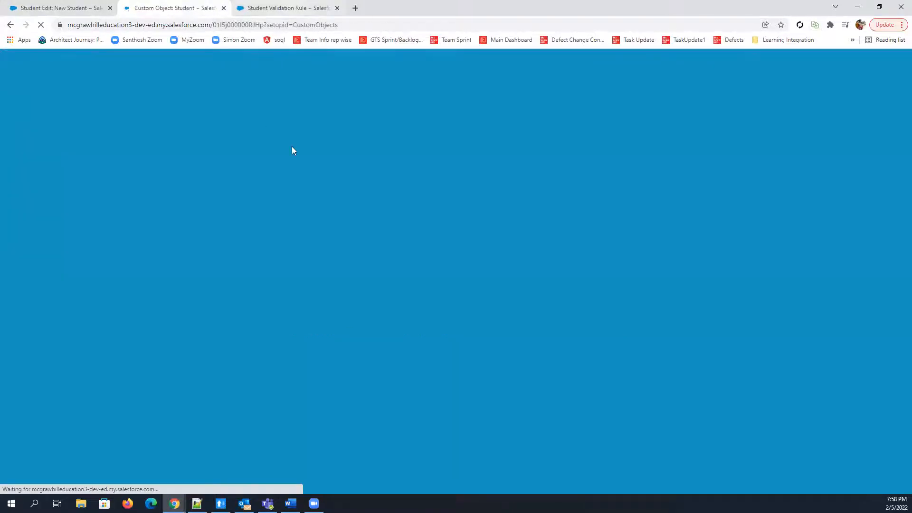
pyautogui.hotkey('ctrl', 'Tab')
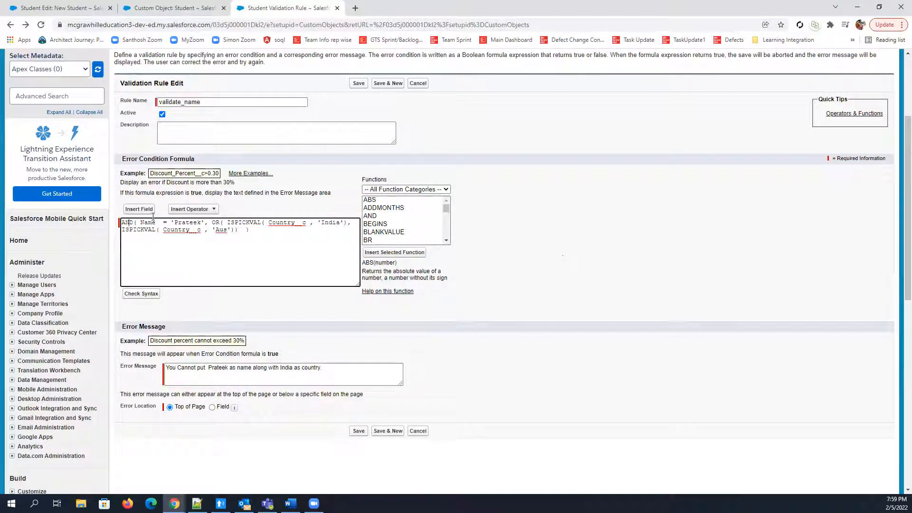
# Examine the validate_name formula's parts: the Name condition, the OR function with its India and Aus ISPICKVAL conditions, and the enclosing AND
pyautogui.moveTo(140, 222); pyautogui.dragTo(203, 223)
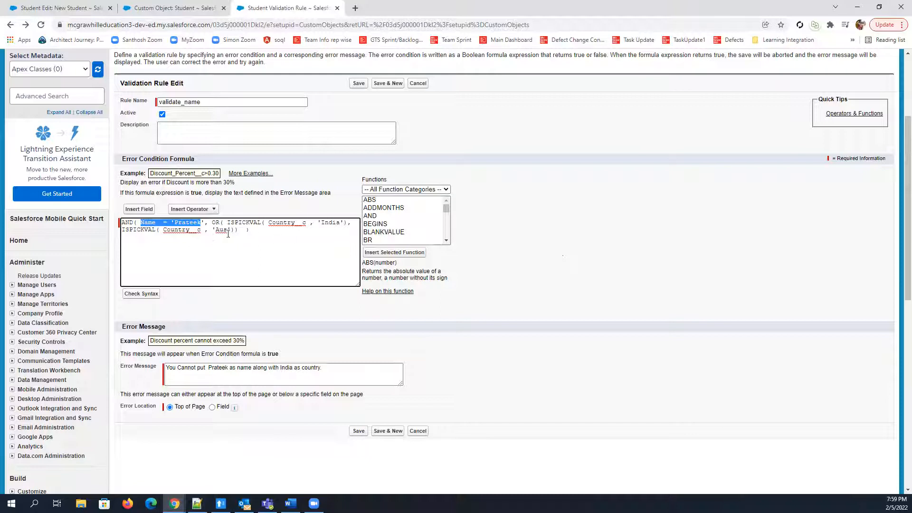
pyautogui.moveTo(212, 223); pyautogui.dragTo(227, 230)
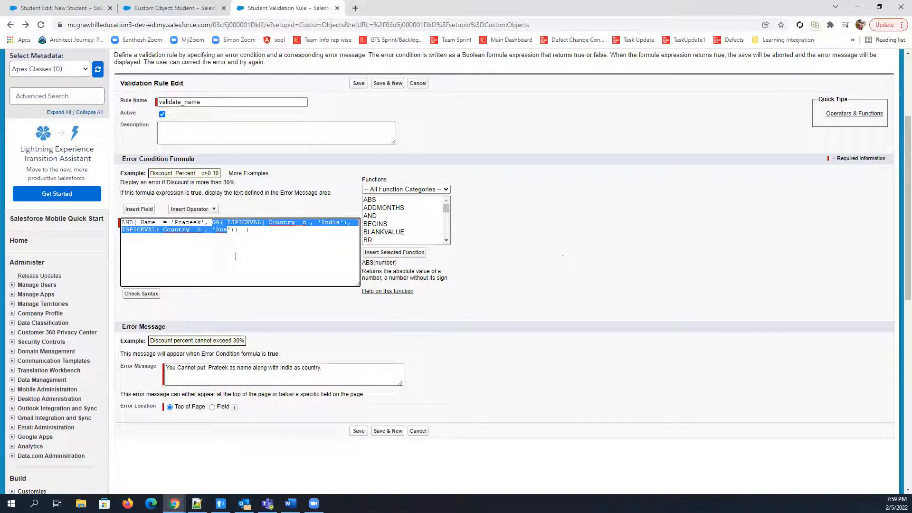
pyautogui.click(247, 254)
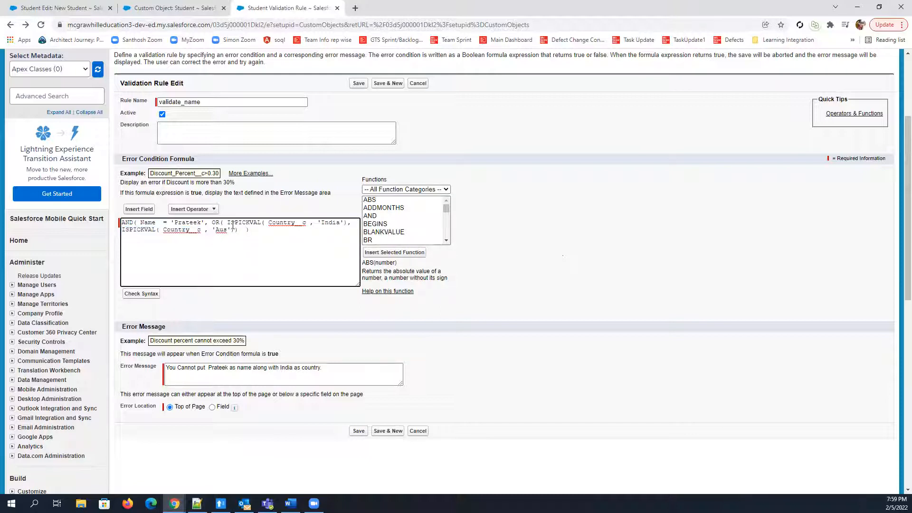
pyautogui.moveTo(226, 222); pyautogui.dragTo(350, 223)
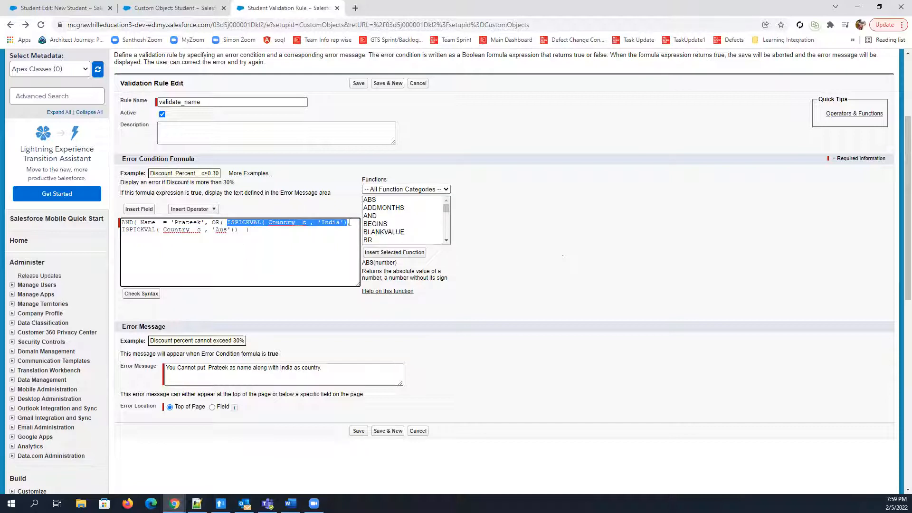
pyautogui.moveTo(235, 231); pyautogui.dragTo(119, 230)
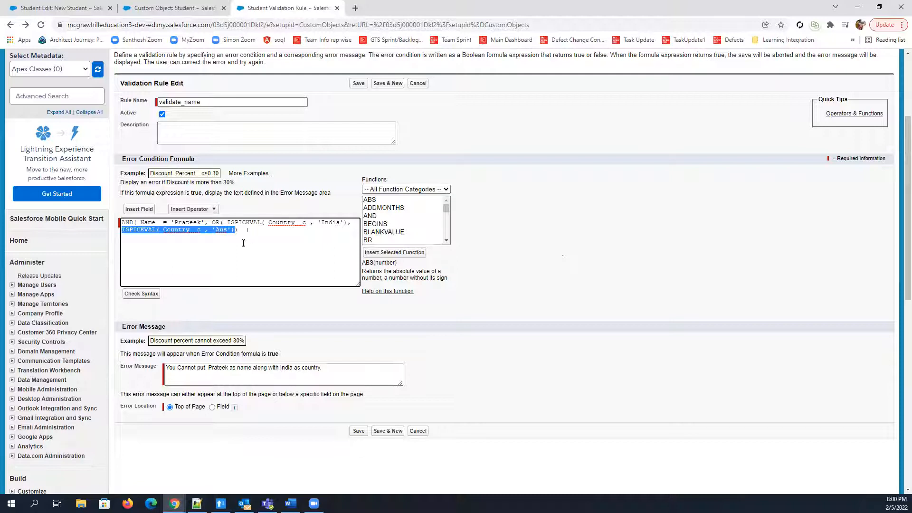
pyautogui.moveTo(255, 232); pyautogui.dragTo(122, 225)
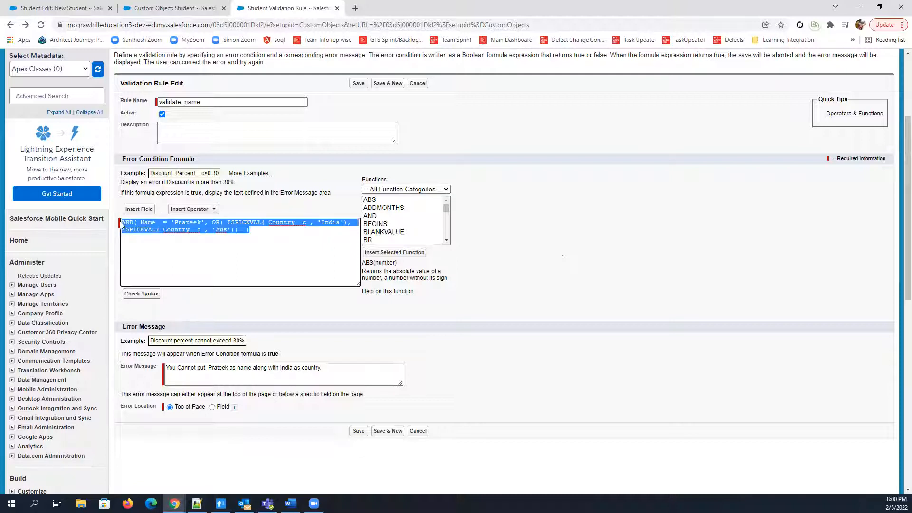
pyautogui.click(205, 238)
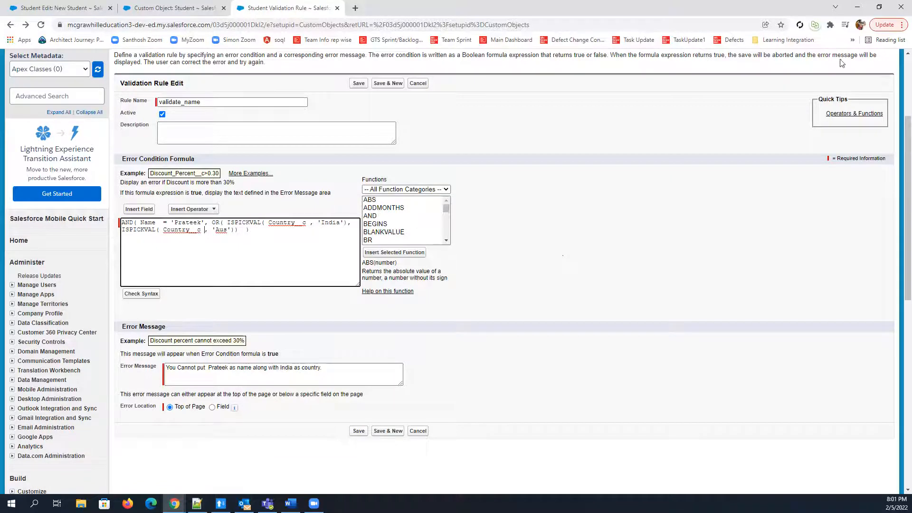
# Close the Student object and validation rule browser tabs, and open the first account in the recent accounts list
pyautogui.scroll(3, 756, 152)
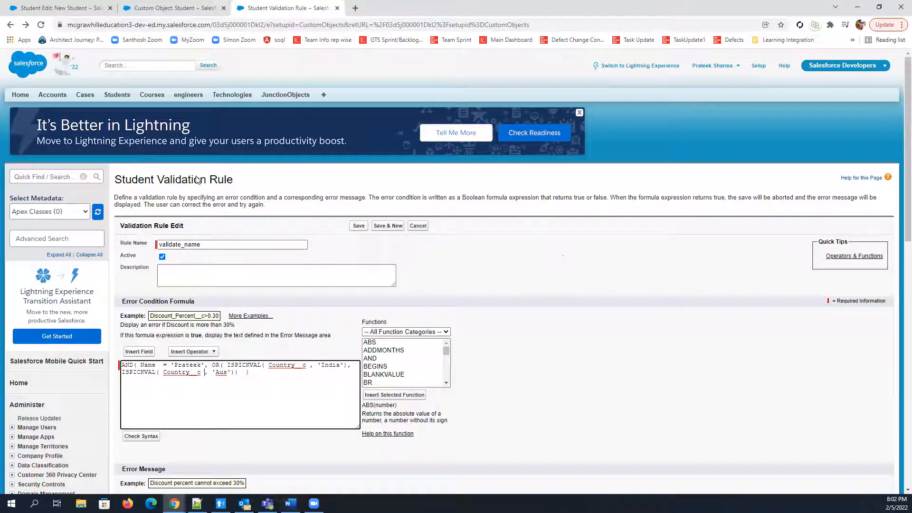
pyautogui.click(226, 5)
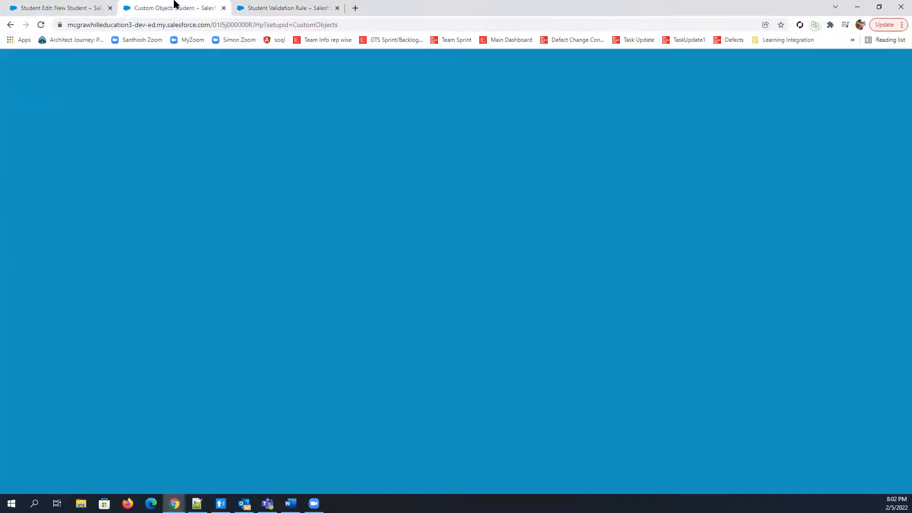
pyautogui.click(223, 8)
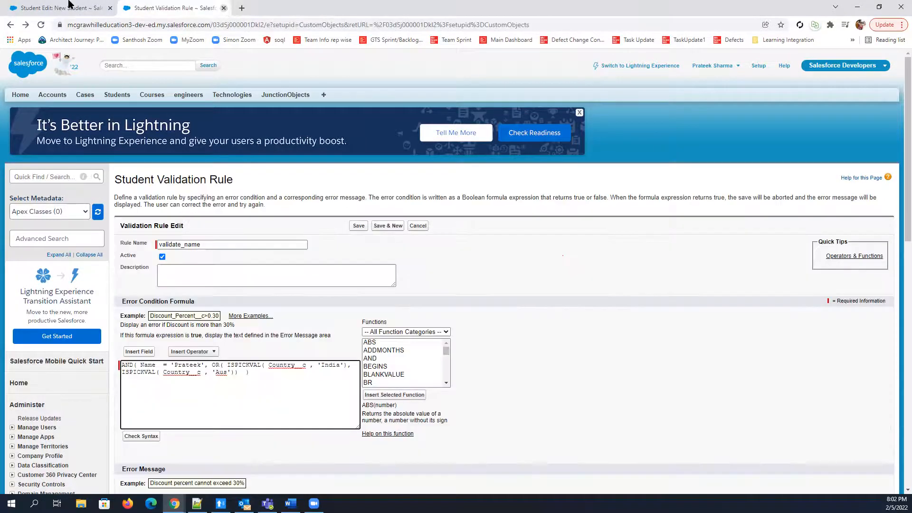
pyautogui.click(224, 8)
pyautogui.click(52, 95)
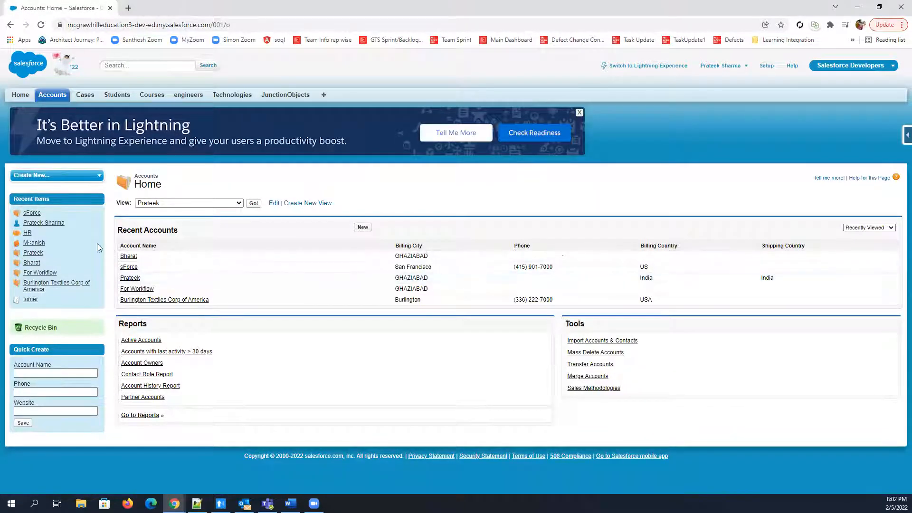
pyautogui.click(132, 257)
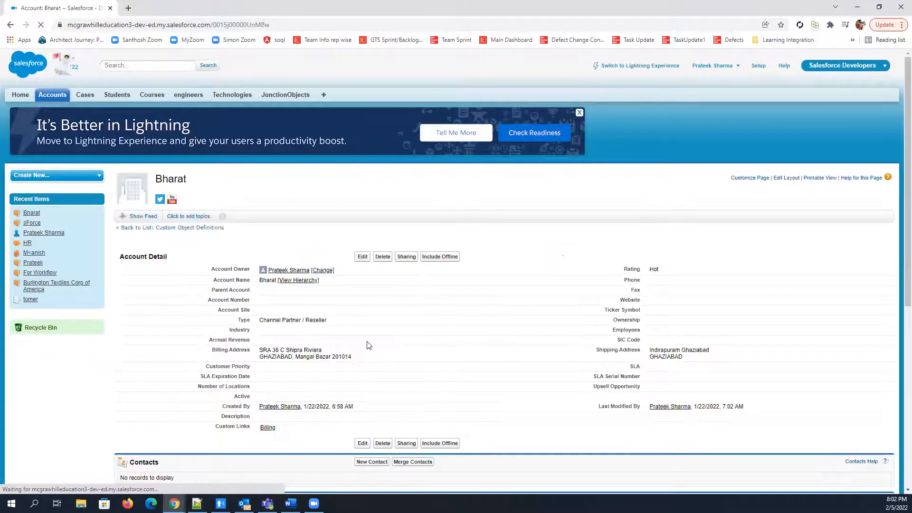
pyautogui.scroll(-3, 442, 166)
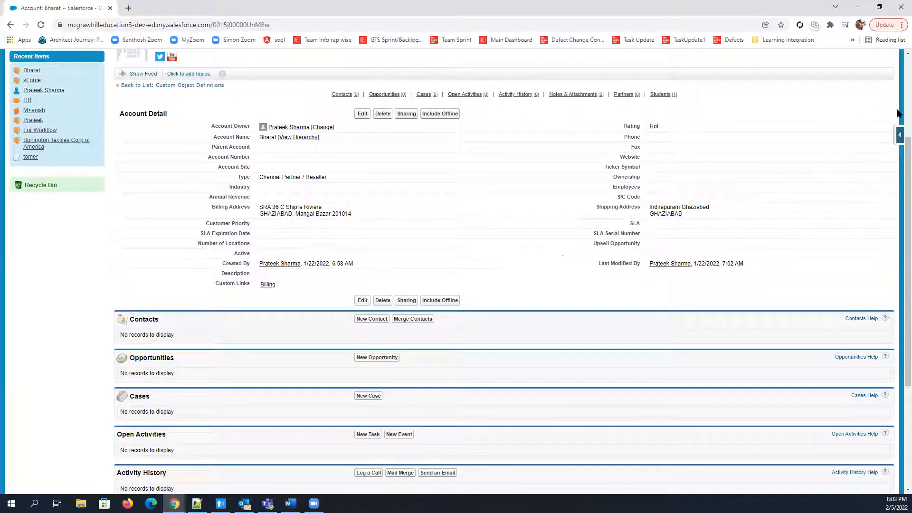
# Open the Account object's fields from the record and start a new custom field with the Picklist data type
pyautogui.click(899, 137)
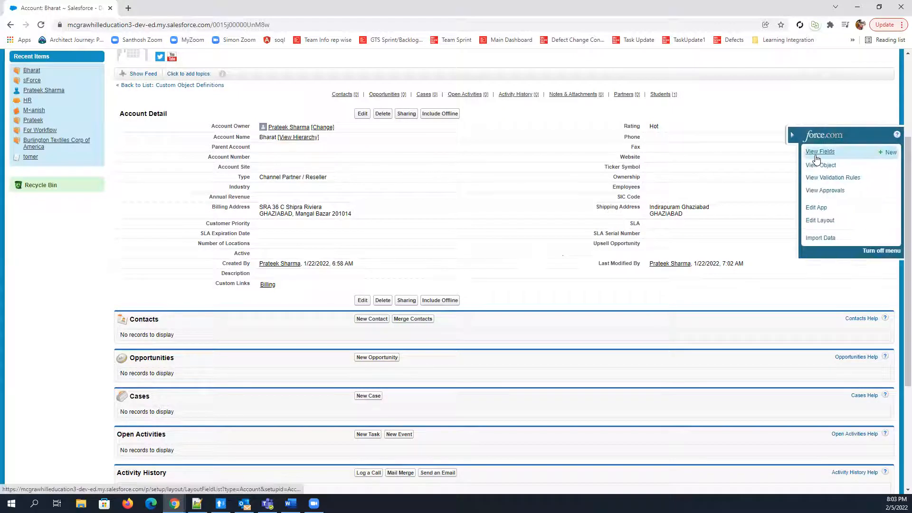
pyautogui.click(816, 159)
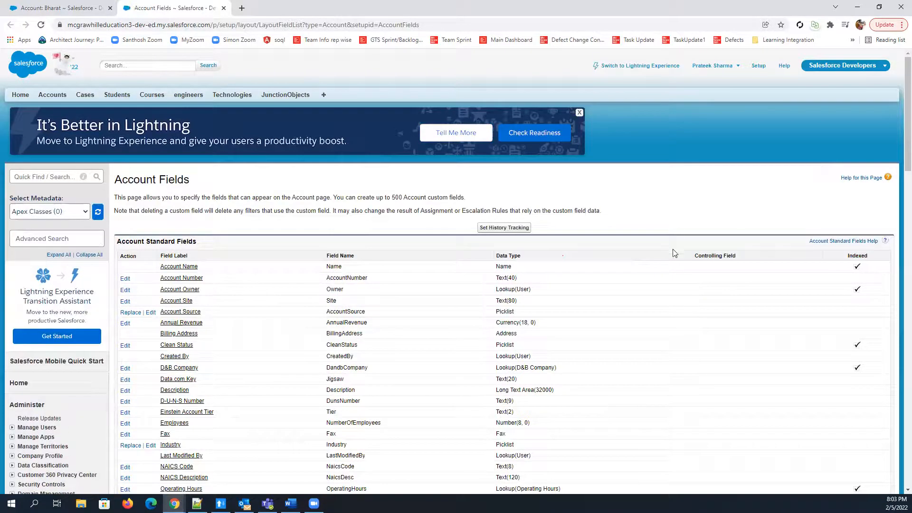
pyautogui.scroll(-15, 380, 80)
pyautogui.click(363, 75)
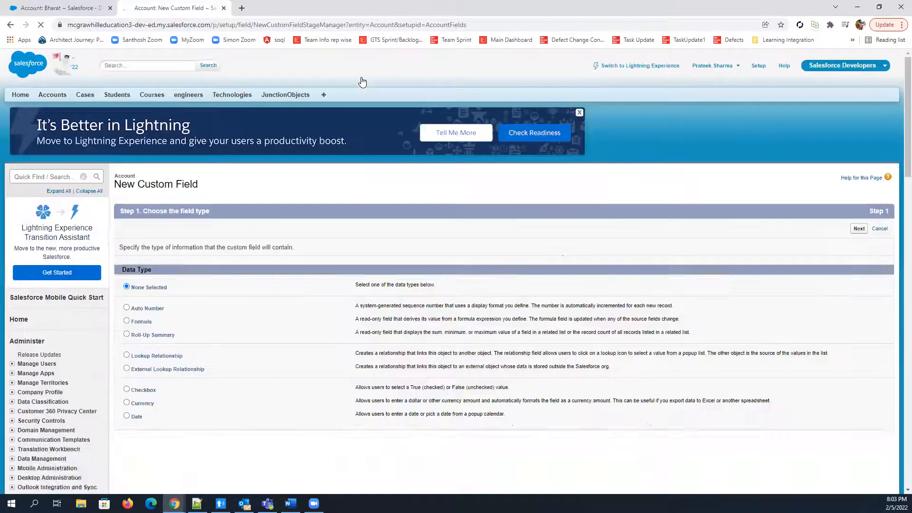
pyautogui.scroll(-4, 185, 268)
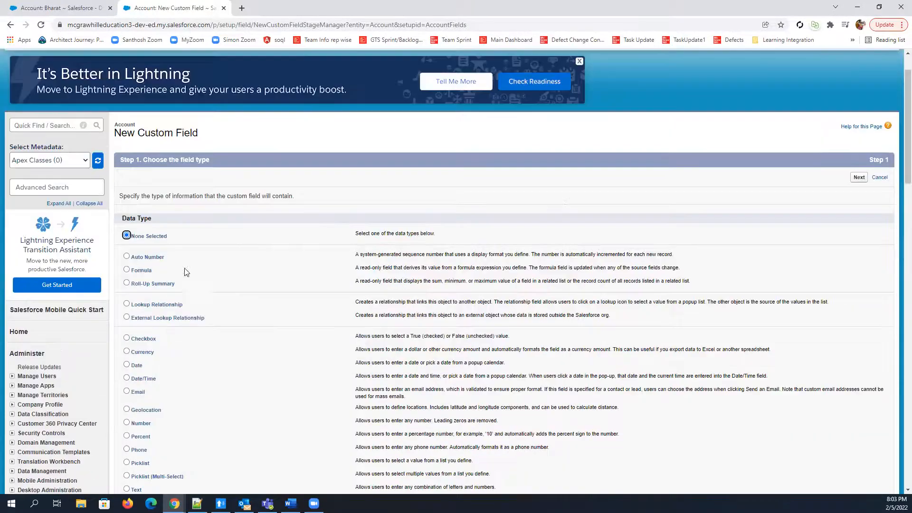
pyautogui.click(126, 325)
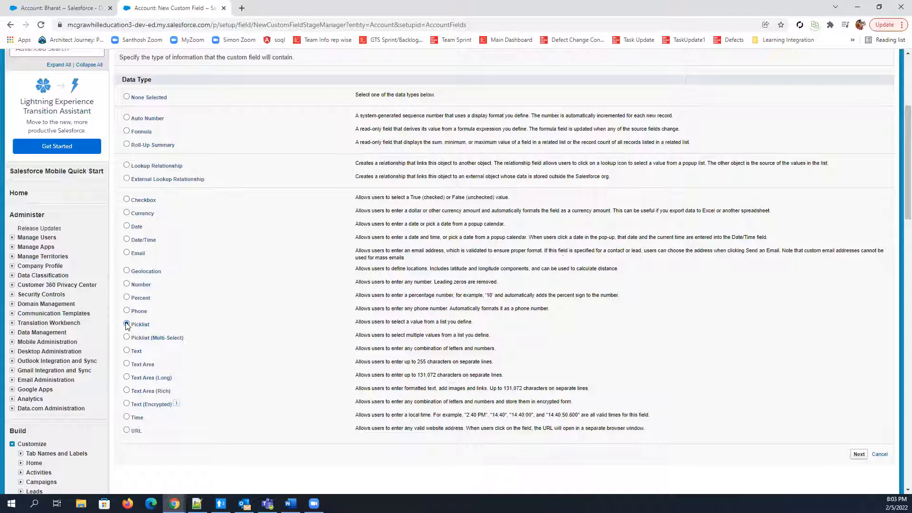
pyautogui.click(859, 454)
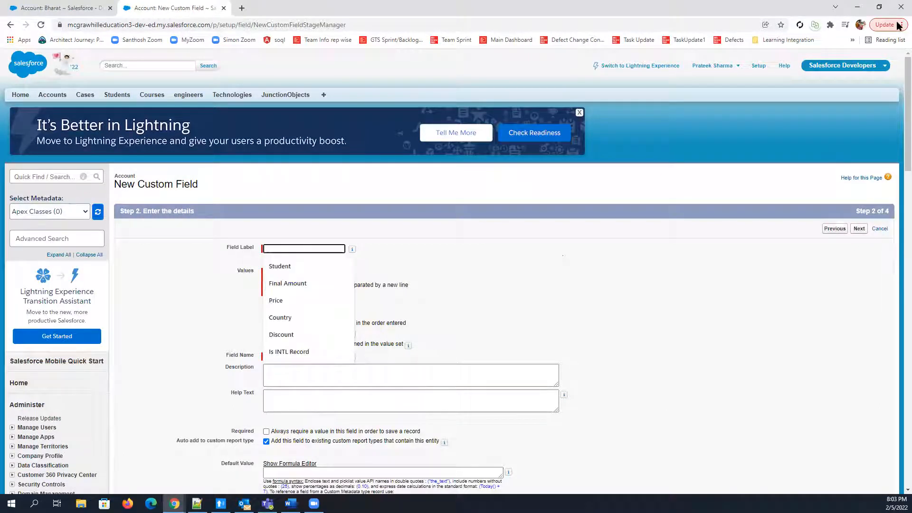
# Label the picklist field Approval Status, give it the values Submit for approval, Approved and Rejected, and continue to field-level security
pyautogui.write('approval')
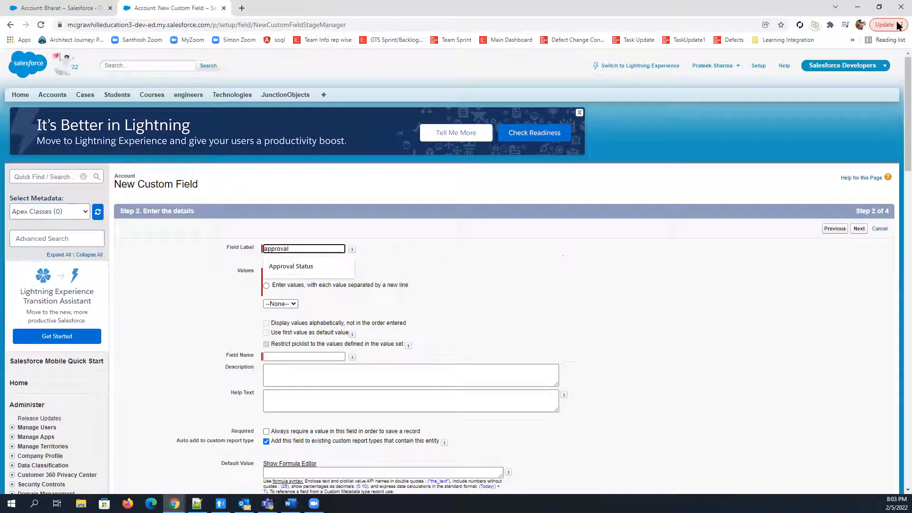
pyautogui.click(285, 266)
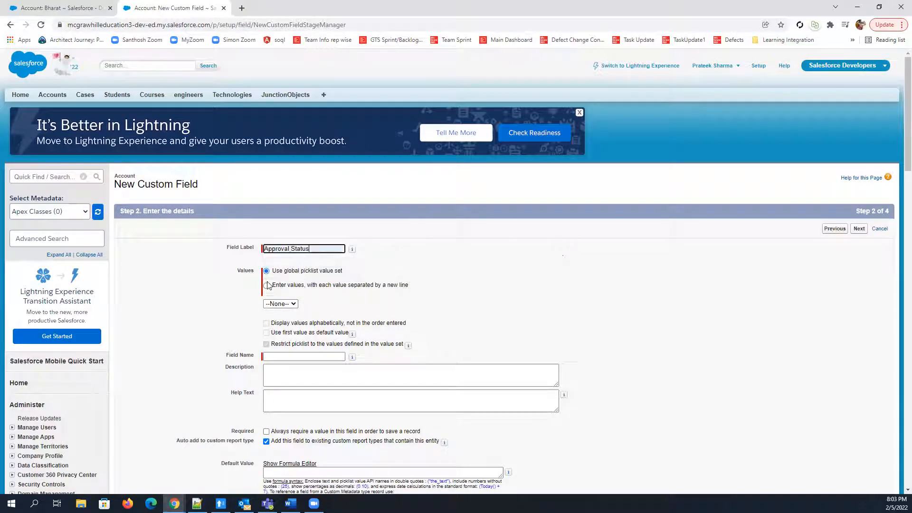
pyautogui.click(268, 286)
pyautogui.scroll(-2, 475, 295)
pyautogui.click(370, 233)
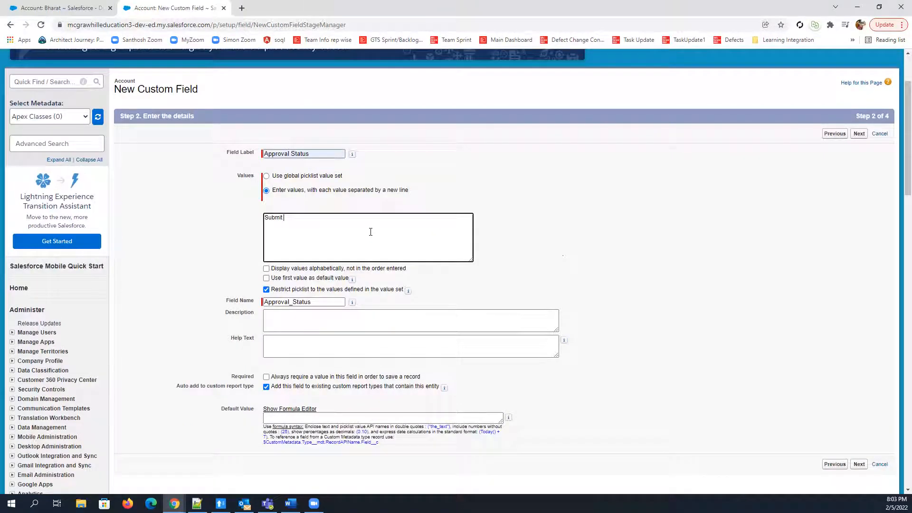
pyautogui.write('Submit for approval')
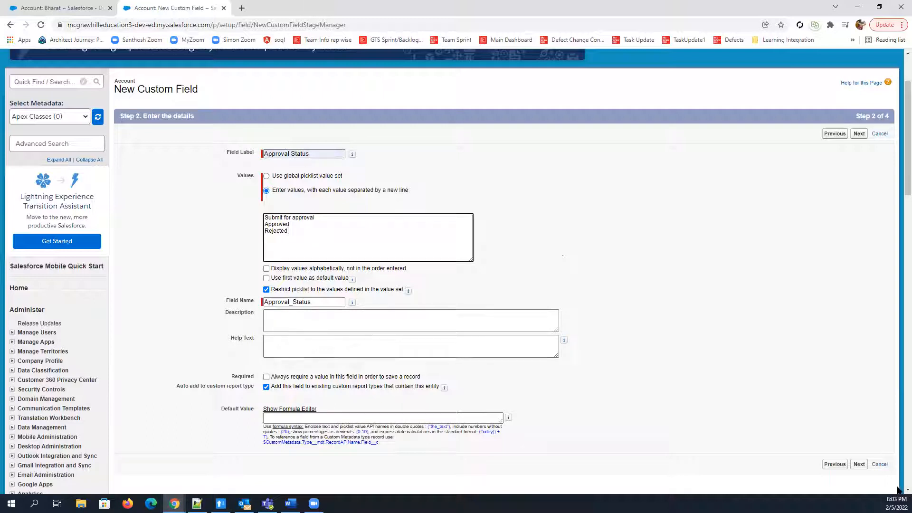
pyautogui.click(859, 465)
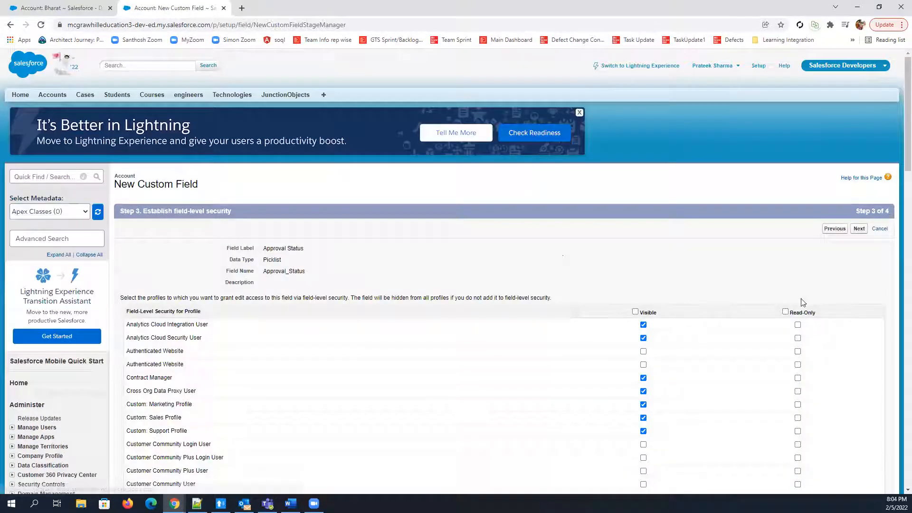
# Make the Approval Status field visible to all profiles and save the new field
pyautogui.scroll(-2, 800, 301)
pyautogui.click(635, 216)
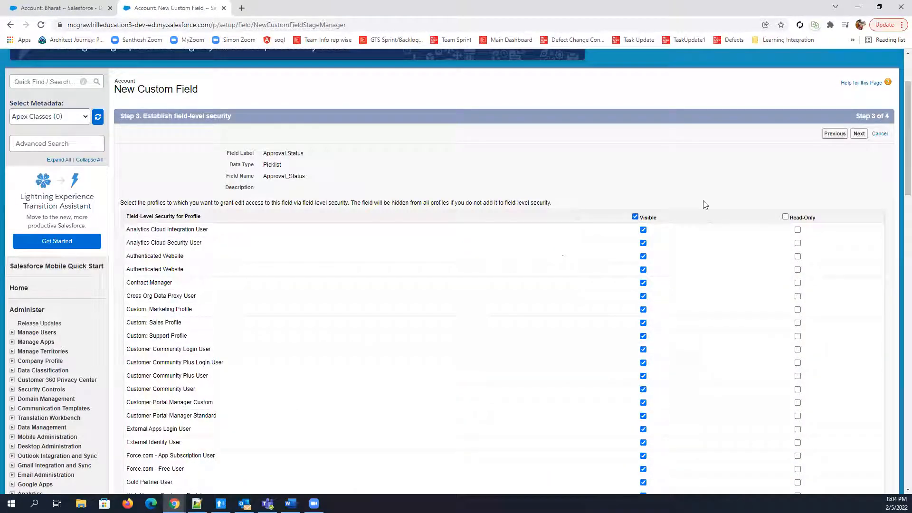
pyautogui.click(863, 135)
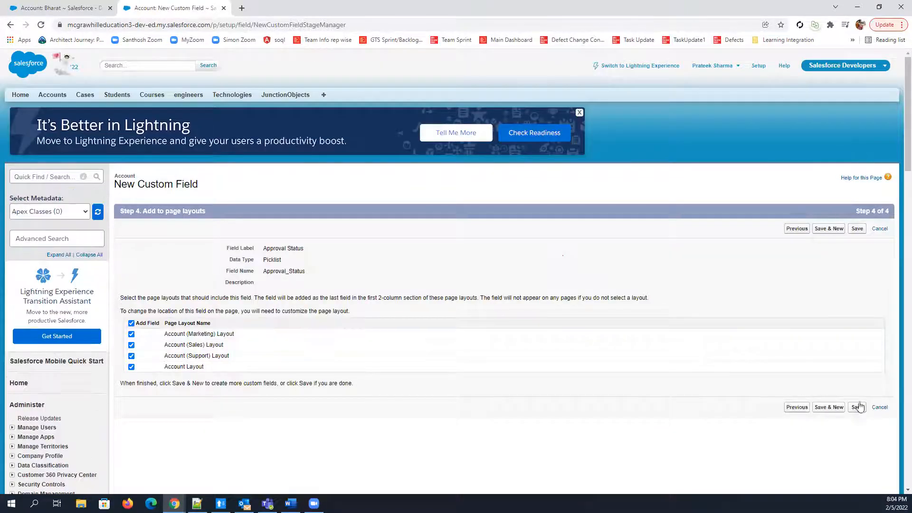
pyautogui.click(857, 408)
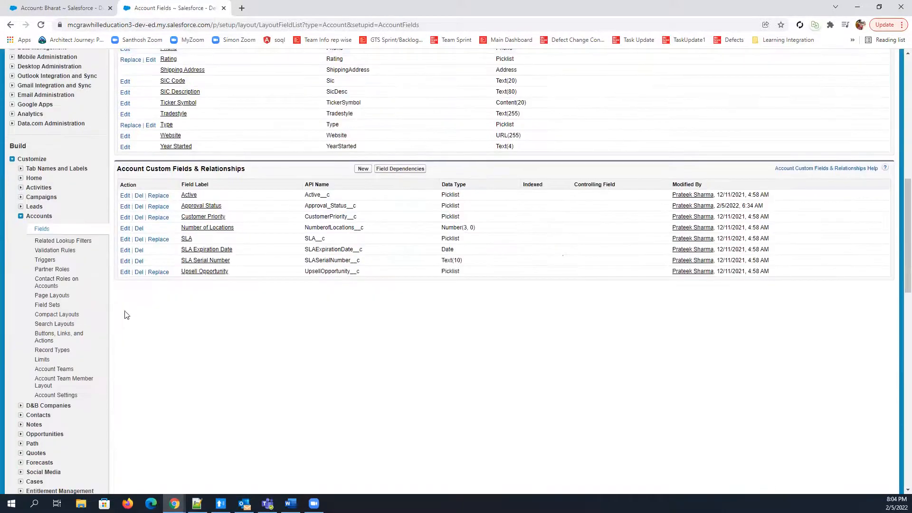
# Search the setup options for "approva" and open the Approval Processes page
pyautogui.scroll(15, 103, 161)
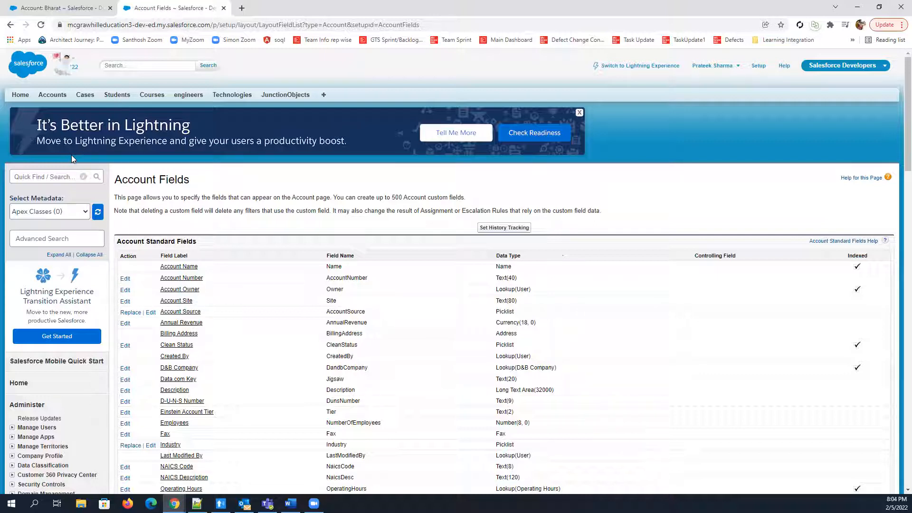
pyautogui.click(46, 174)
pyautogui.write('approva')
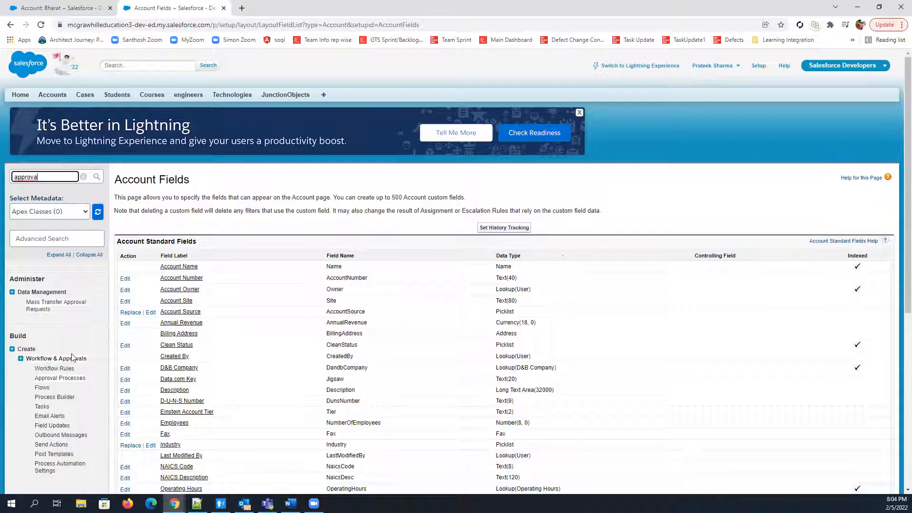
pyautogui.scroll(-1, 55, 320)
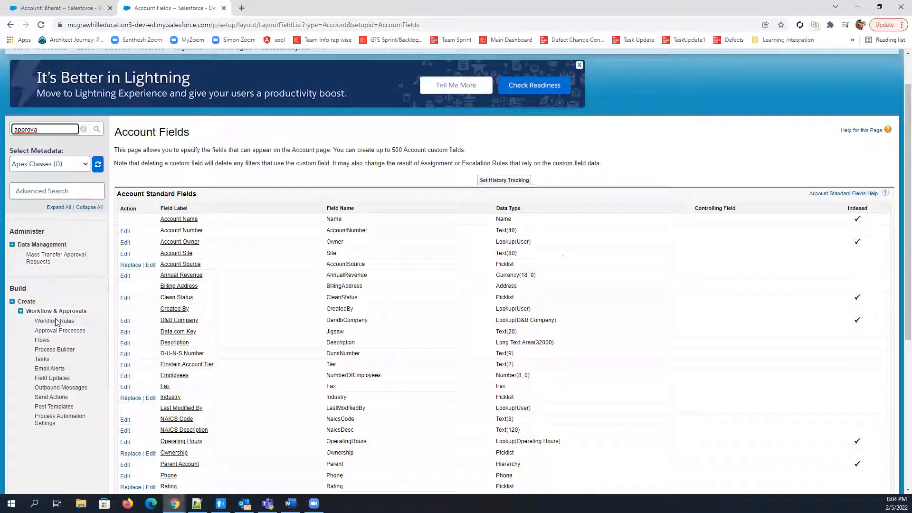
pyautogui.click(69, 335)
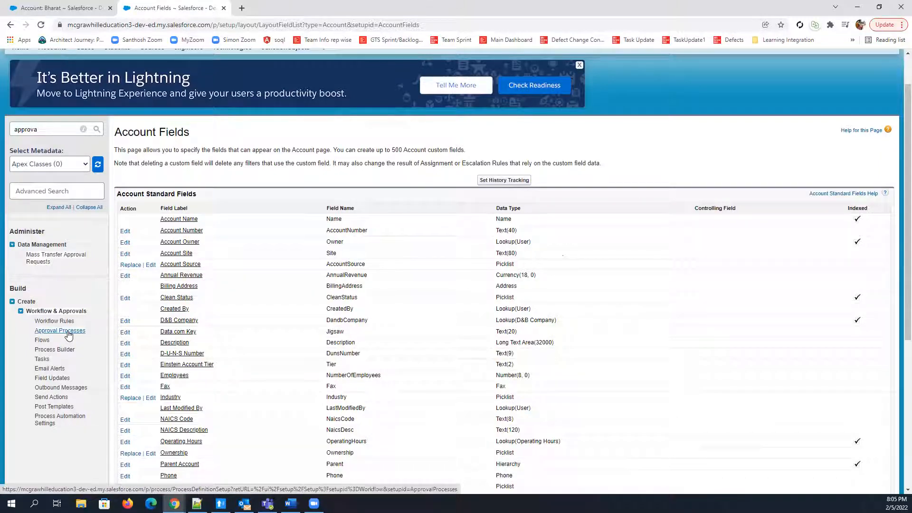
pyautogui.click(69, 335)
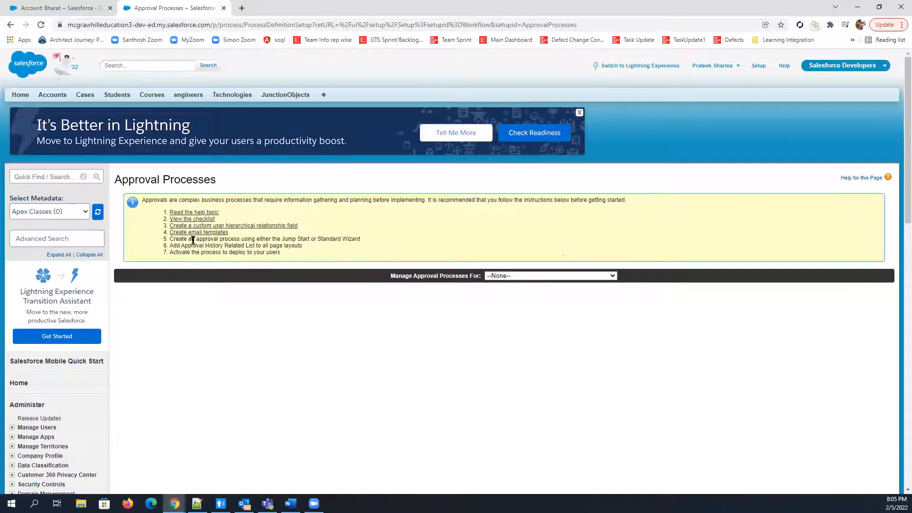
# Read the instruction on creating an approval process and display the approval processes for the Account object
pyautogui.moveTo(169, 240); pyautogui.dragTo(369, 241)
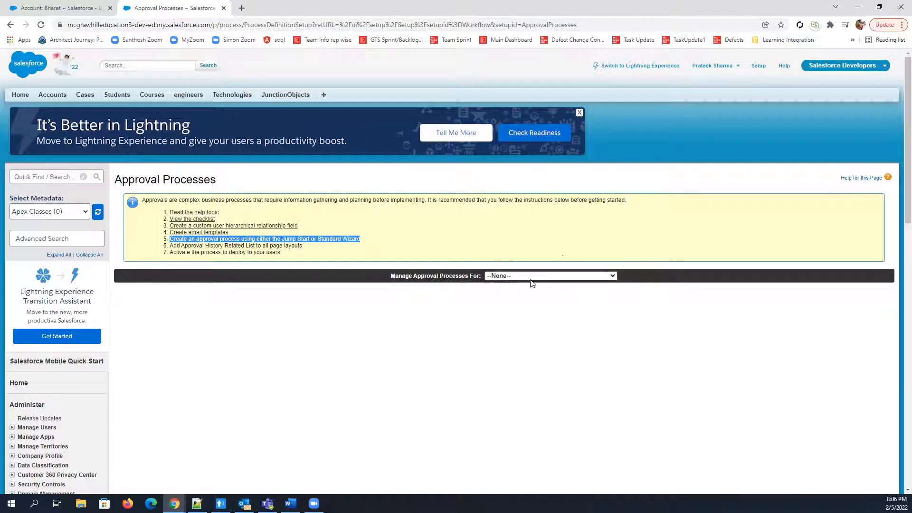
pyautogui.click(505, 278)
pyautogui.click(499, 293)
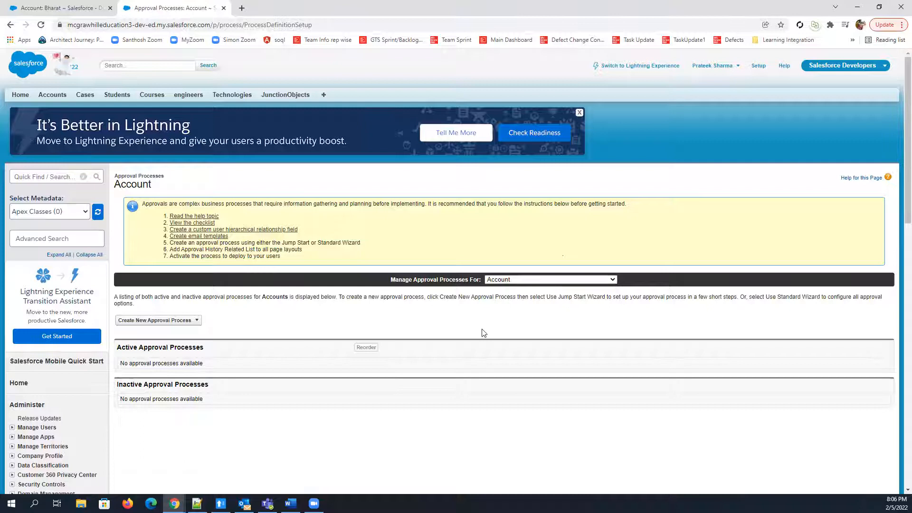
pyautogui.scroll(-1, 482, 331)
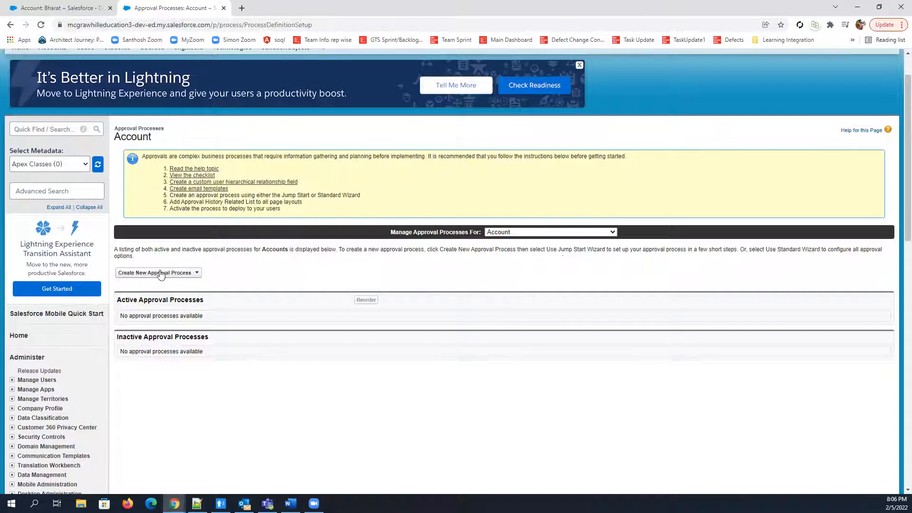
pyautogui.scroll(-2, 193, 201)
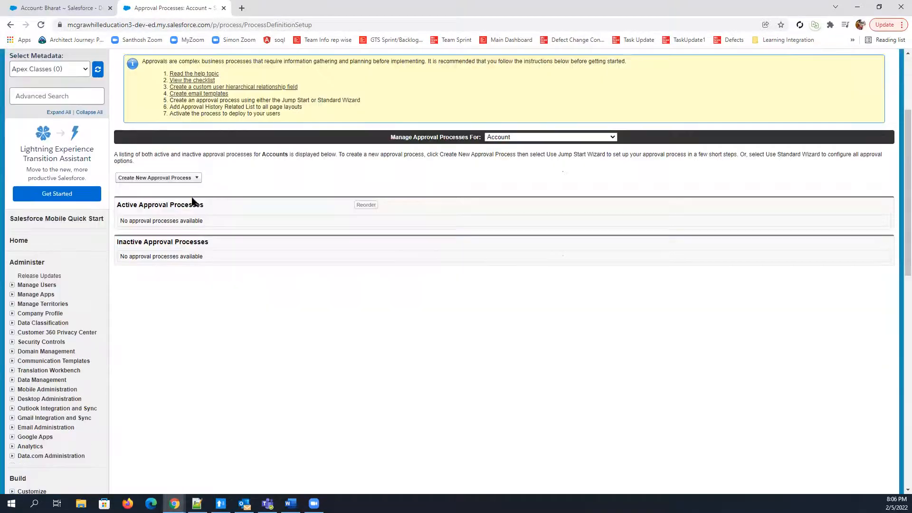
# Start a new Account approval process using the Jump Start Wizard
pyautogui.click(185, 178)
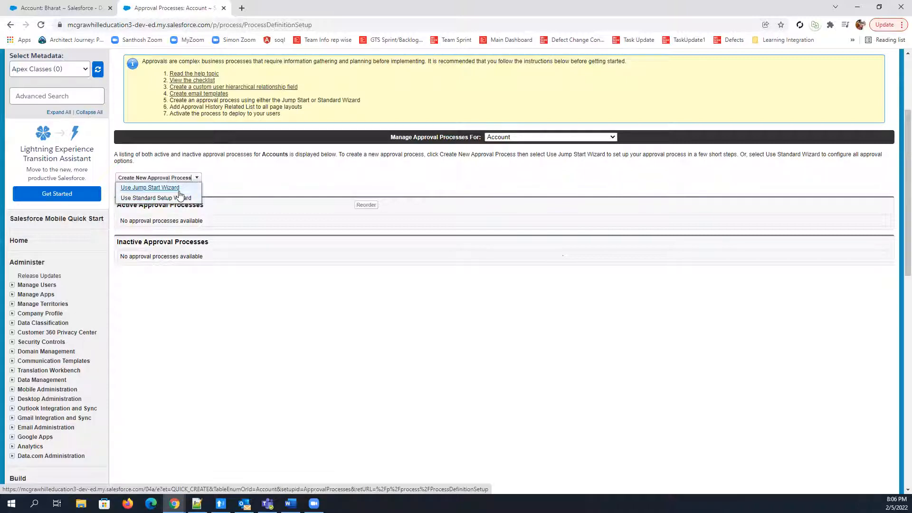
pyautogui.click(150, 188)
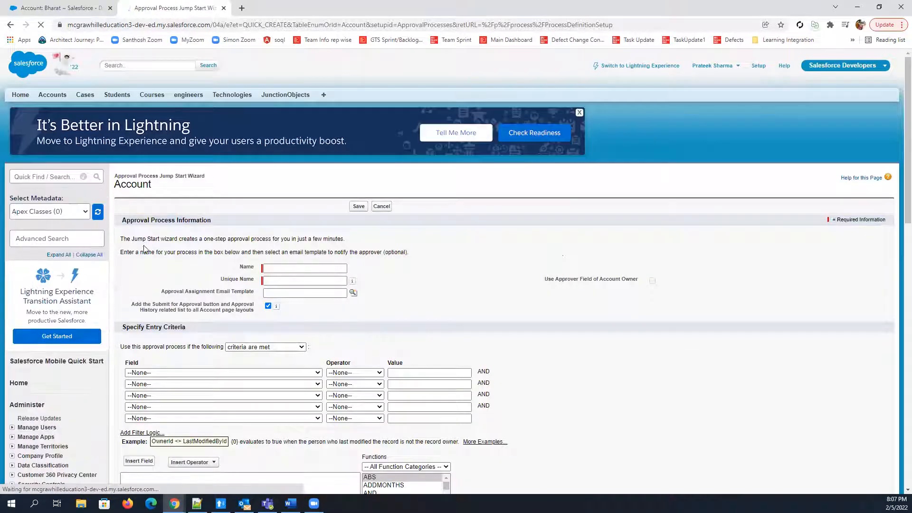
pyautogui.scroll(-2, 676, 281)
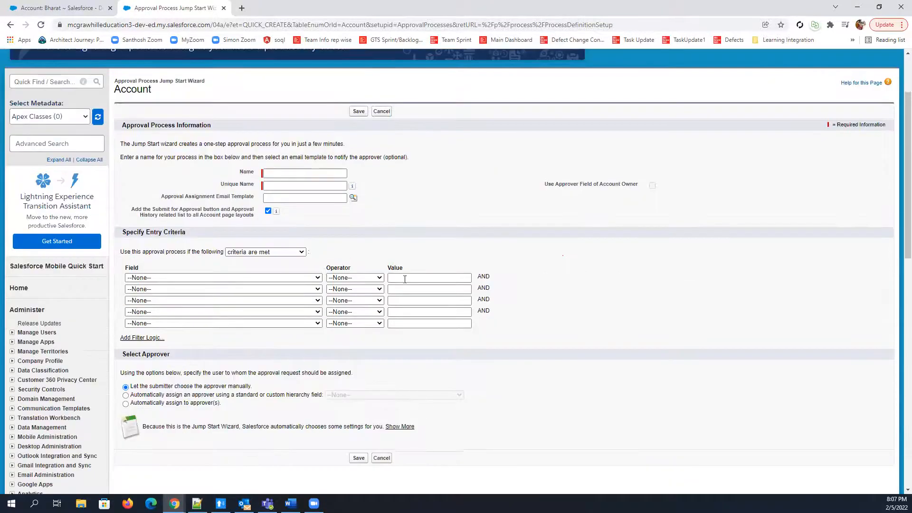
pyautogui.scroll(-2, 471, 273)
pyautogui.scroll(4, 470, 272)
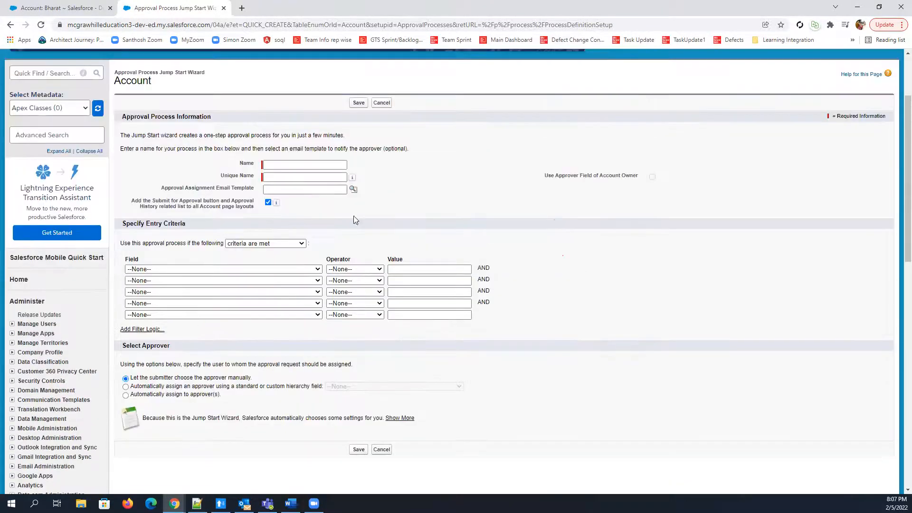
# Name the approval process "approve account" with the unique name approve_account
pyautogui.click(294, 269)
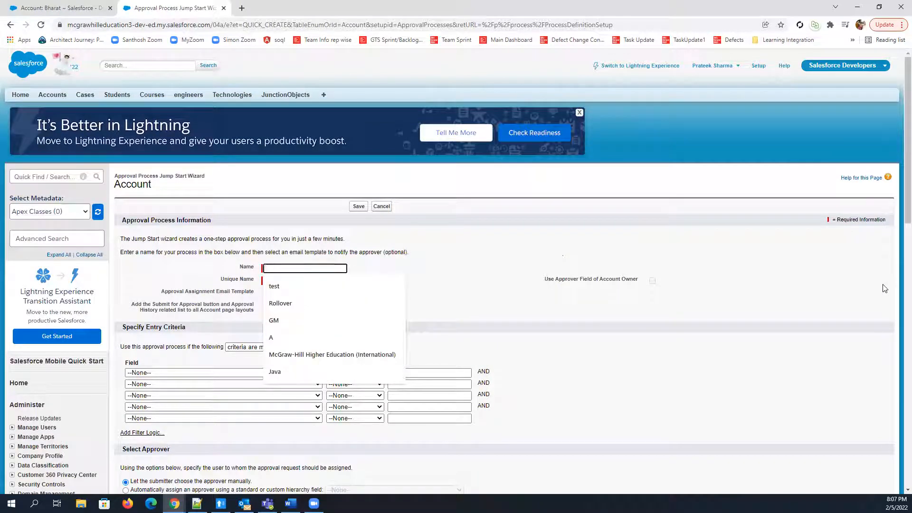
pyautogui.write('aaprove')
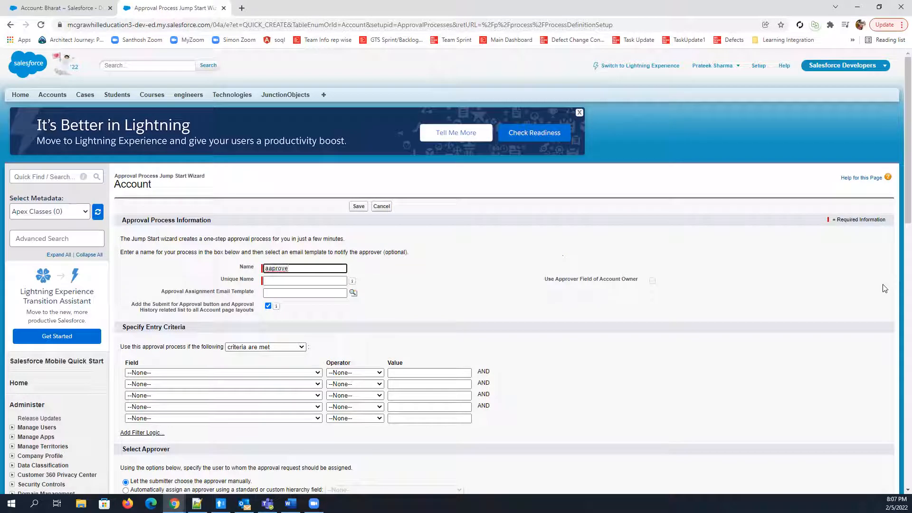
pyautogui.rightClick(281, 269)
pyautogui.click(321, 276)
pyautogui.write('account')
pyautogui.click(484, 341)
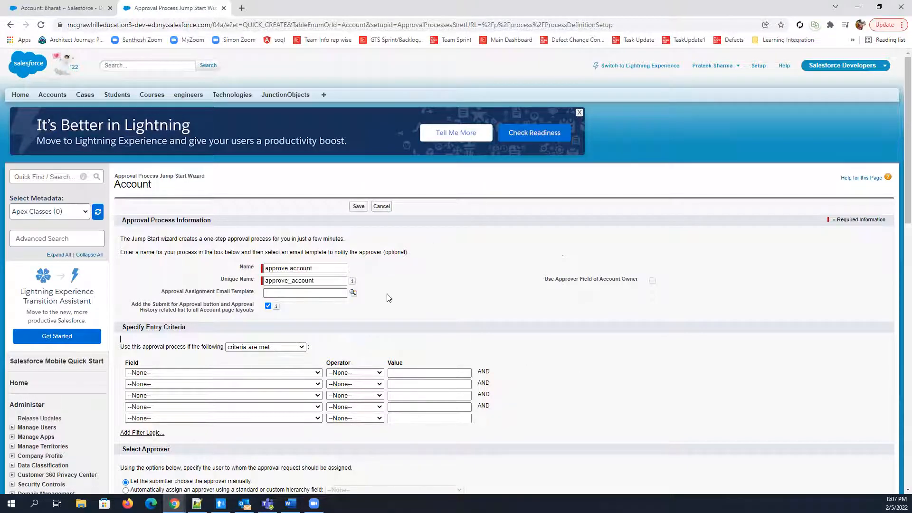
# Set the approval assignment email template to Sales: New Customer Email
pyautogui.scroll(-3, 195, 156)
pyautogui.moveTo(163, 149); pyautogui.dragTo(258, 151)
pyautogui.click(164, 150)
pyautogui.moveTo(163, 151); pyautogui.dragTo(260, 149)
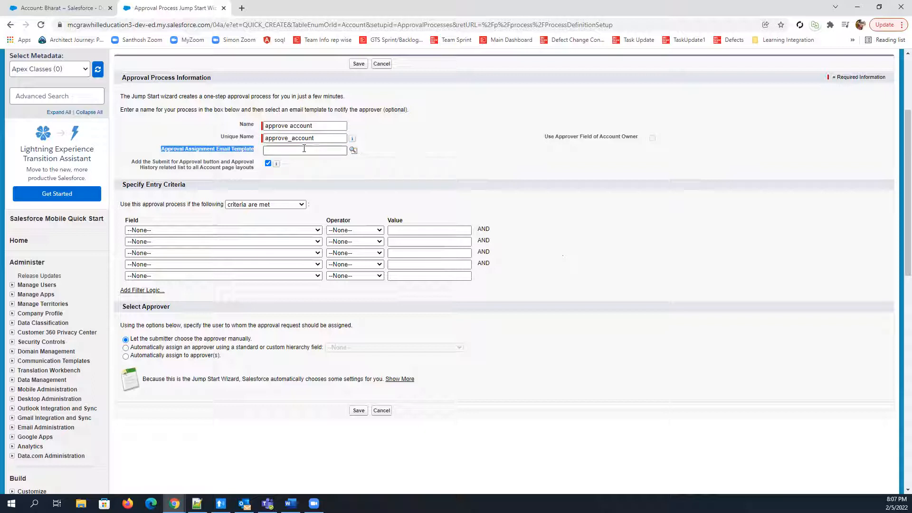
pyautogui.click(353, 152)
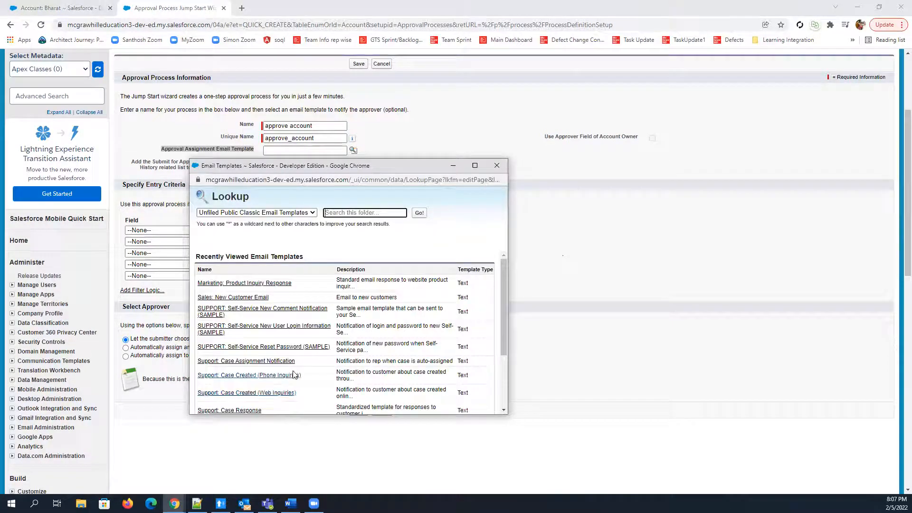
pyautogui.scroll(-3, 292, 378)
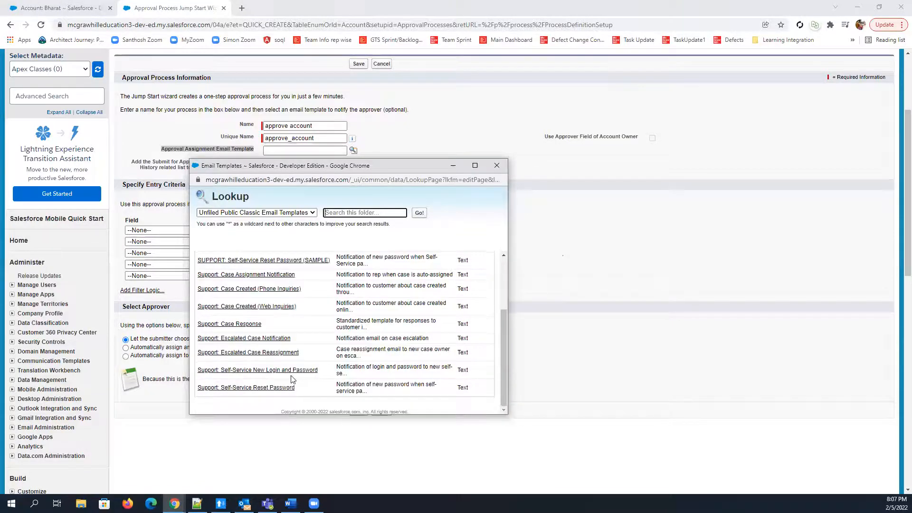
pyautogui.scroll(3, 293, 380)
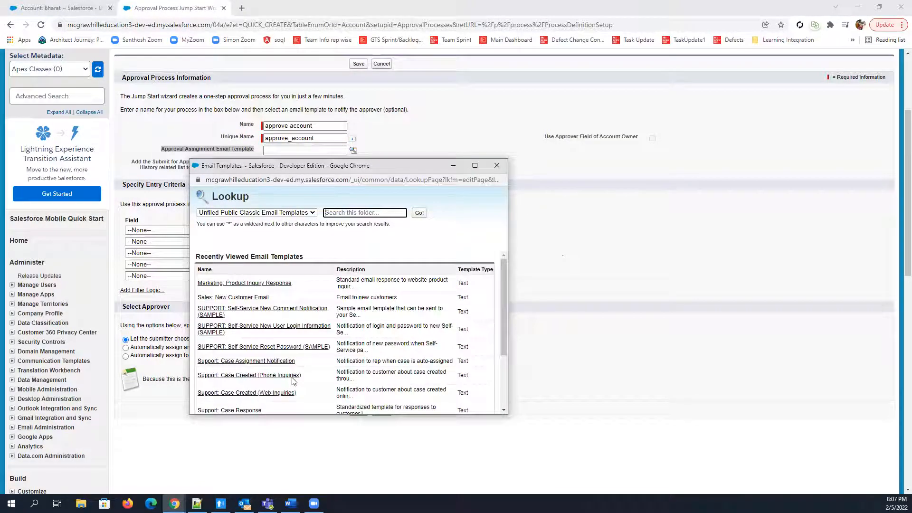
pyautogui.click(254, 298)
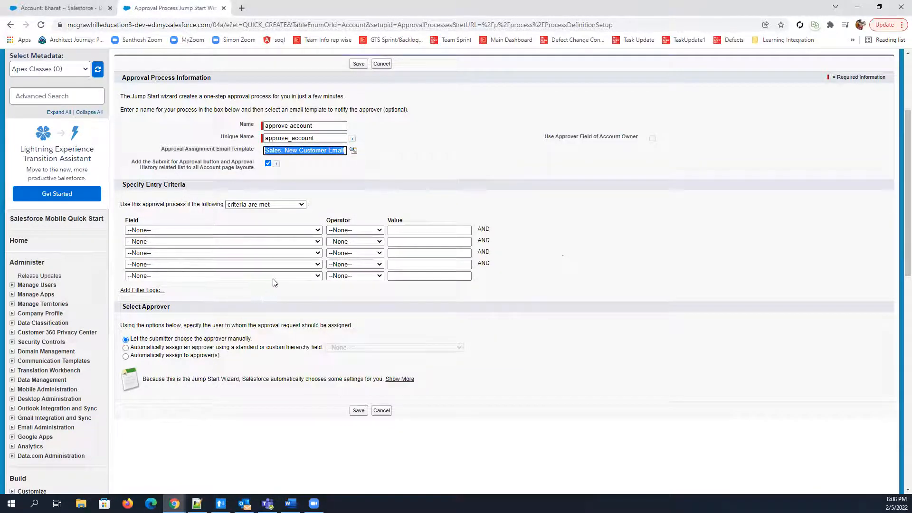
# Check the open account record's page layout and related lists against the wizard's Submit for Approval and Approval History option
pyautogui.click(131, 165)
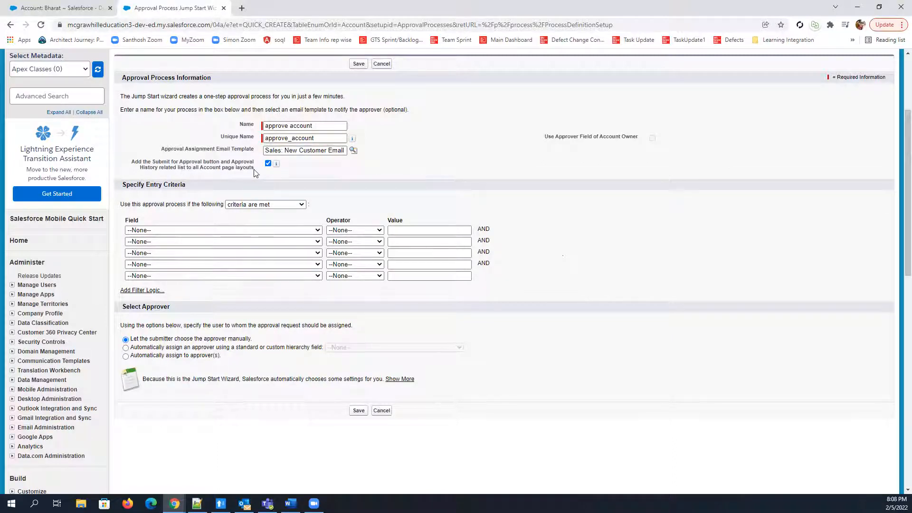
pyautogui.click(51, 7)
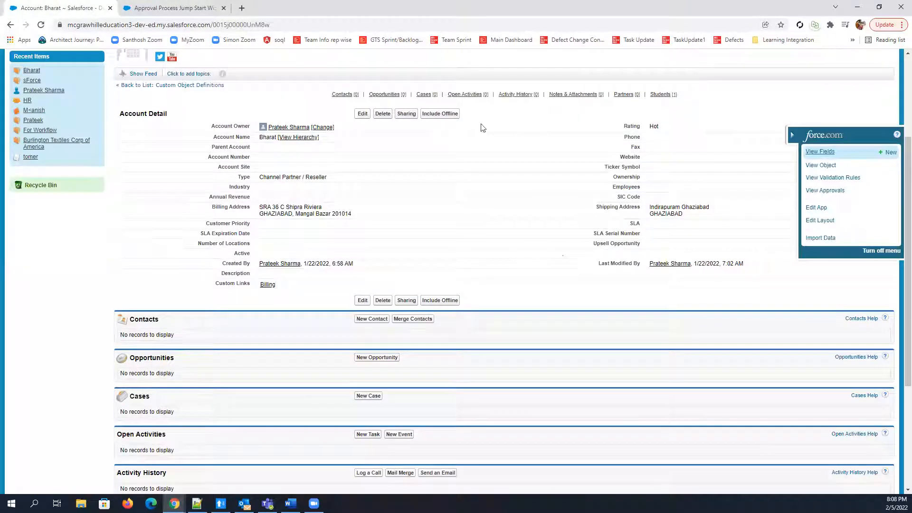
pyautogui.scroll(-4, 515, 369)
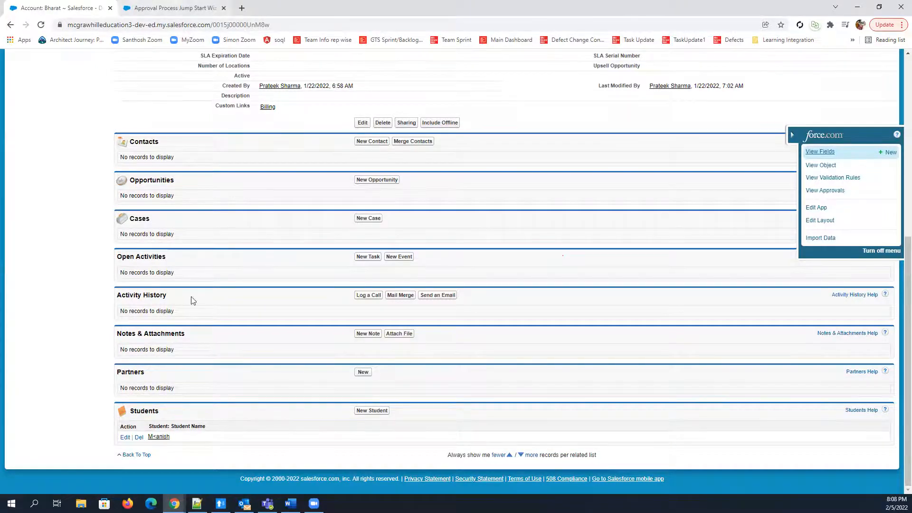
pyautogui.click(175, 8)
pyautogui.click(268, 164)
pyautogui.moveTo(276, 164)
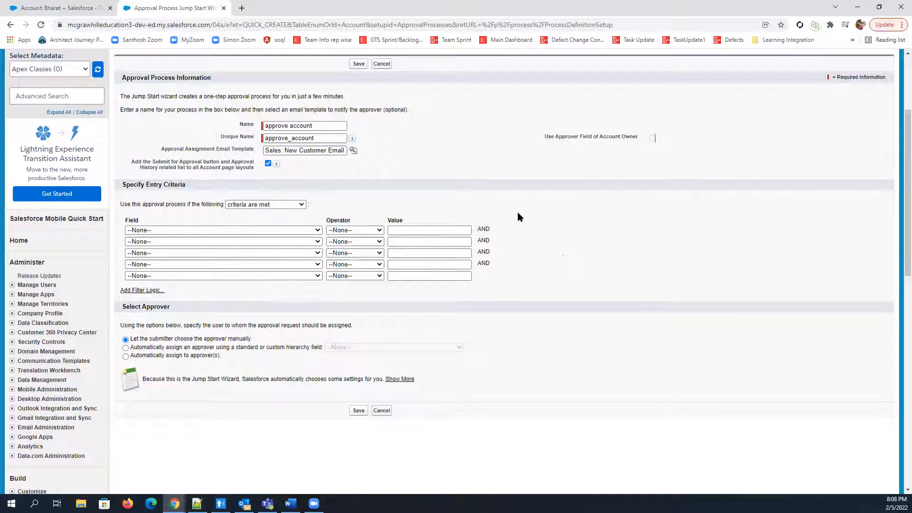
# Set the first entry criterion so that Account: Rating equals Hot
pyautogui.scroll(-1, 517, 214)
pyautogui.scroll(-1, 499, 234)
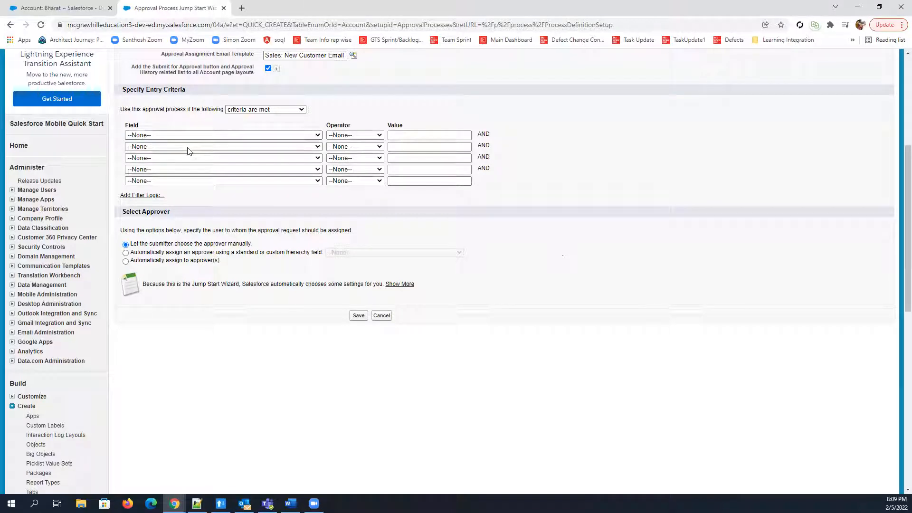
pyautogui.click(155, 136)
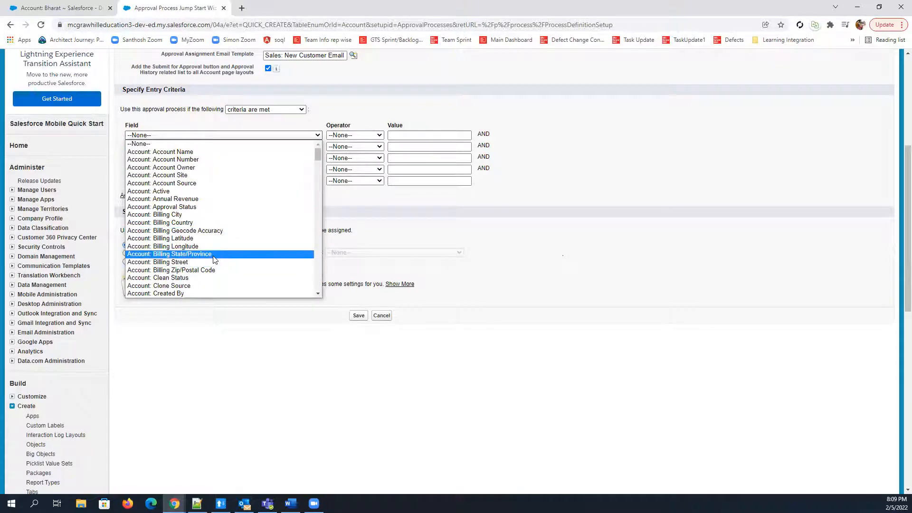
pyautogui.scroll(-4, 216, 258)
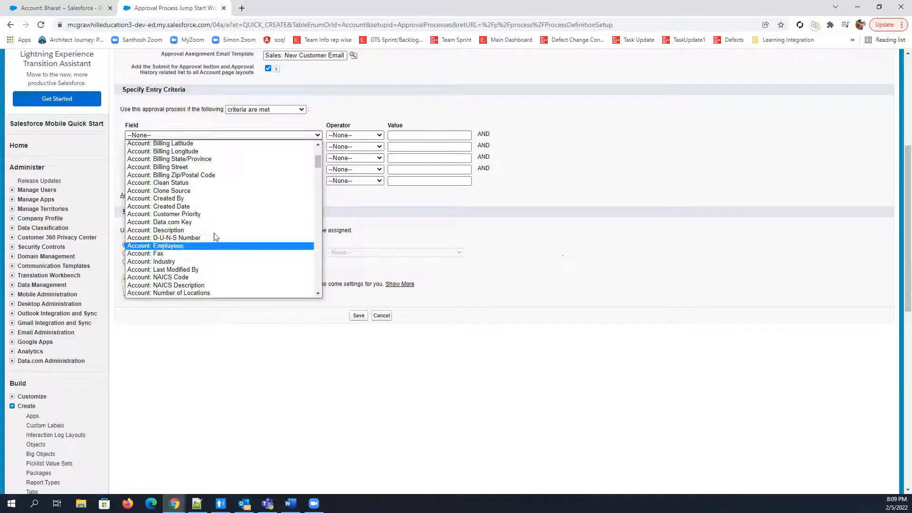
pyautogui.scroll(-1, 220, 285)
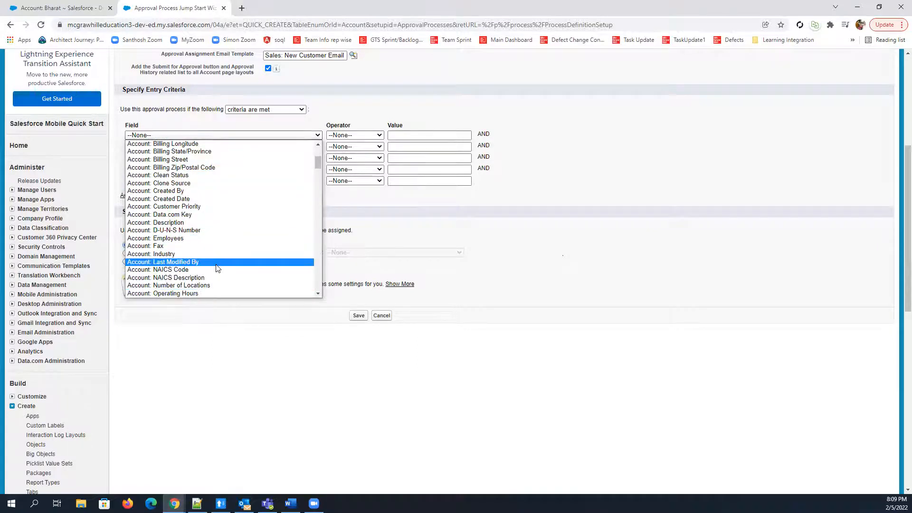
pyautogui.scroll(5, 216, 280)
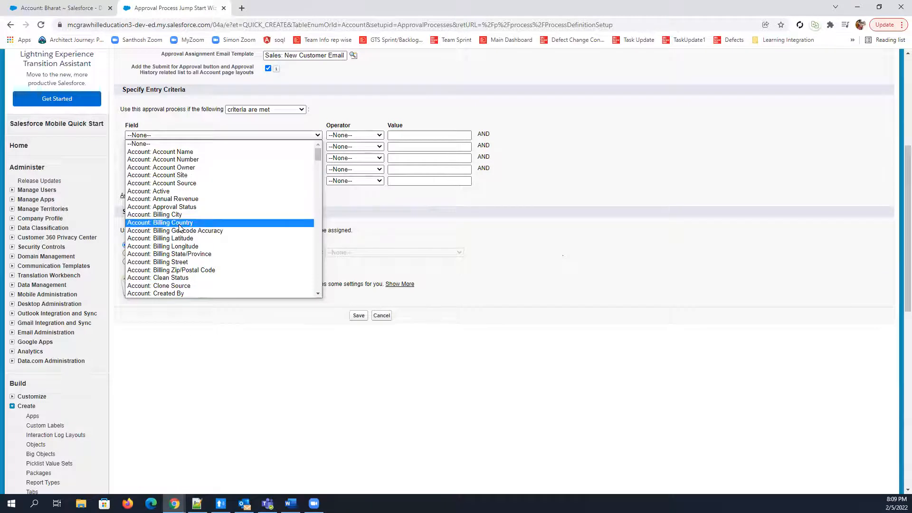
pyautogui.scroll(-8, 198, 207)
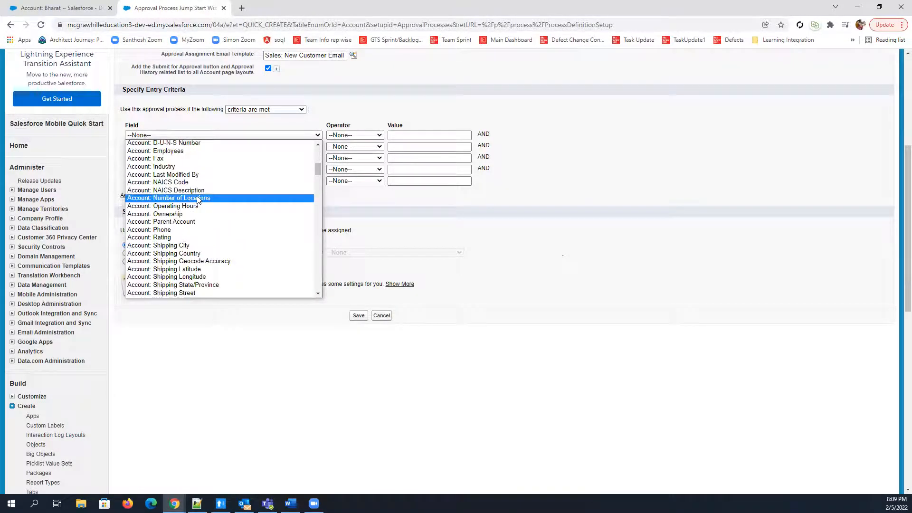
pyautogui.click(182, 237)
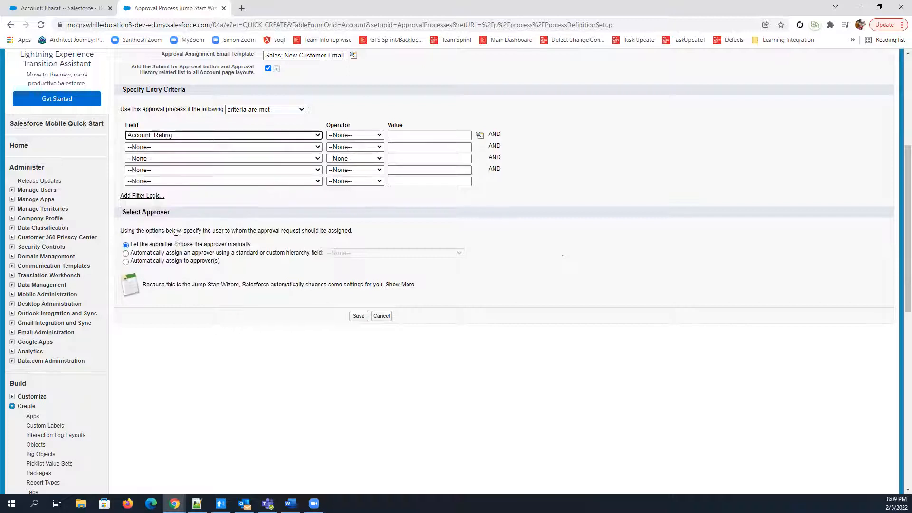
pyautogui.click(352, 135)
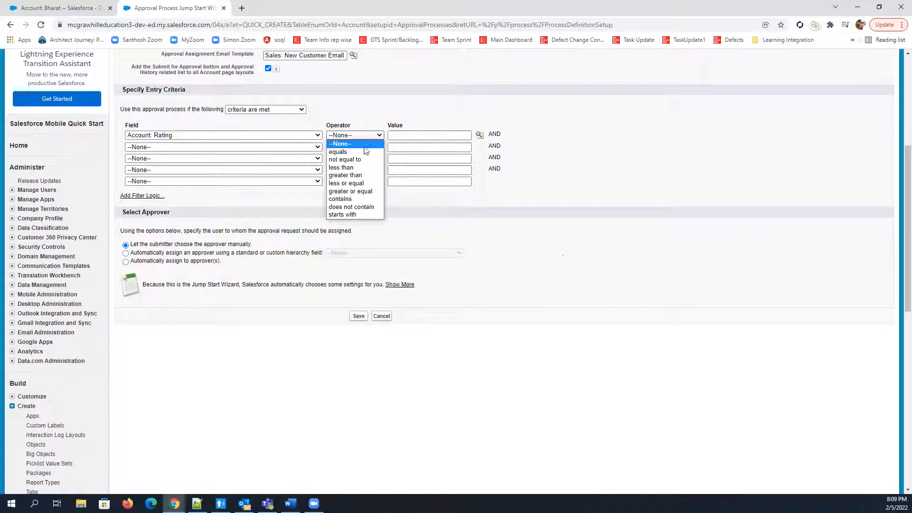
pyautogui.click(364, 152)
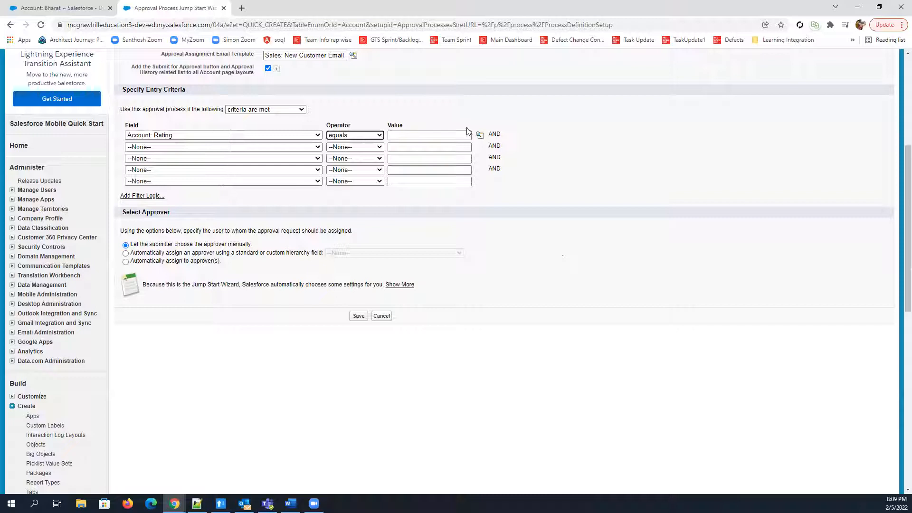
pyautogui.click(479, 135)
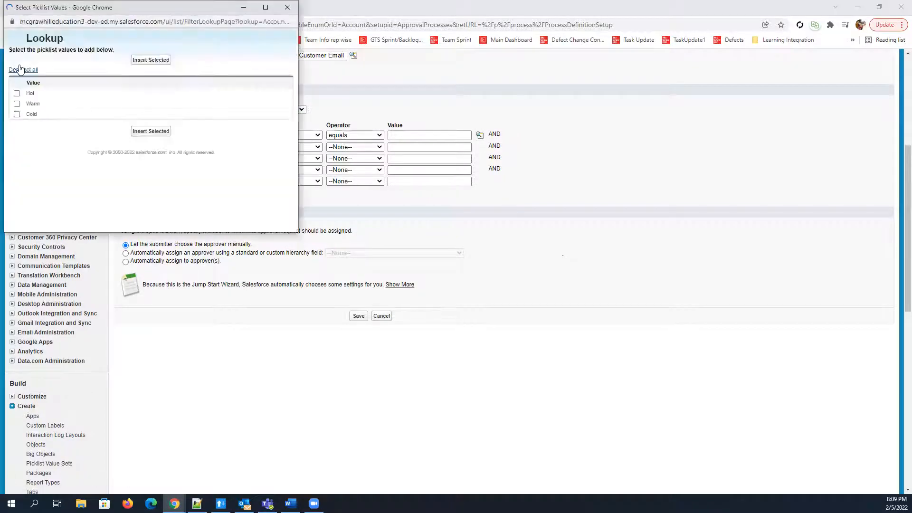
pyautogui.click(17, 93)
pyautogui.click(151, 132)
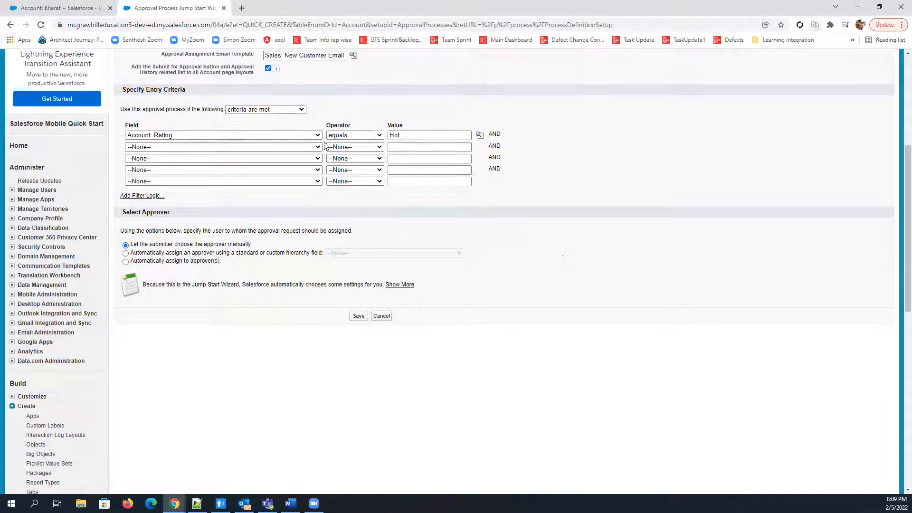
# Examine the Select Approver options, including the hierarchy fields offered for automatic approver assignment
pyautogui.scroll(-1, 124, 167)
pyautogui.moveTo(125, 164); pyautogui.dragTo(214, 164)
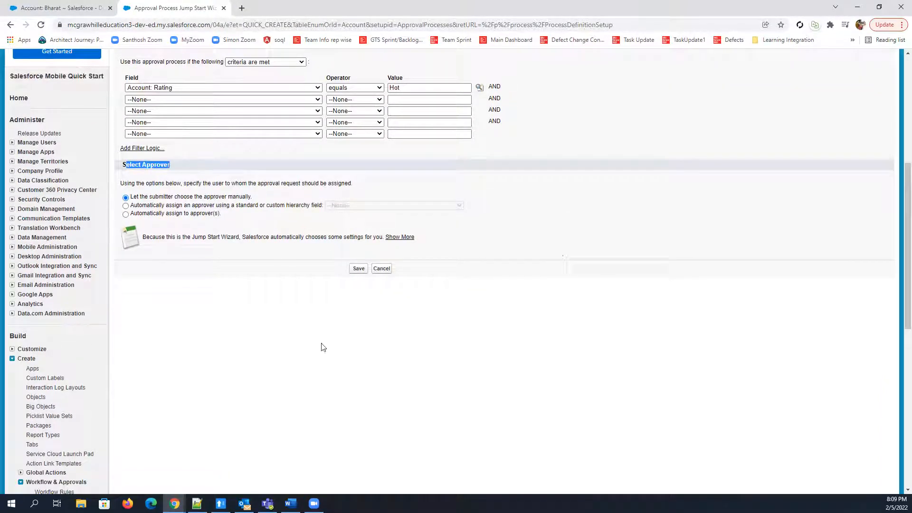
pyautogui.scroll(-2, 322, 347)
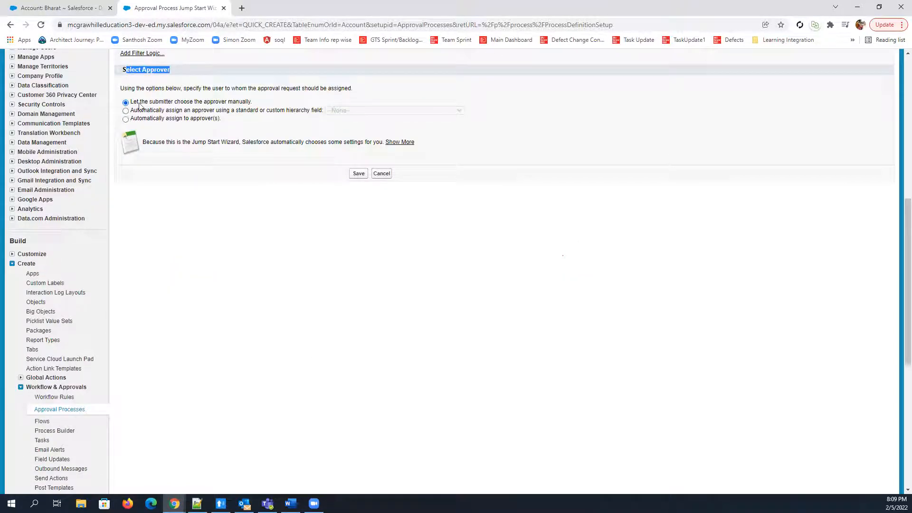
pyautogui.moveTo(259, 103); pyautogui.dragTo(129, 104)
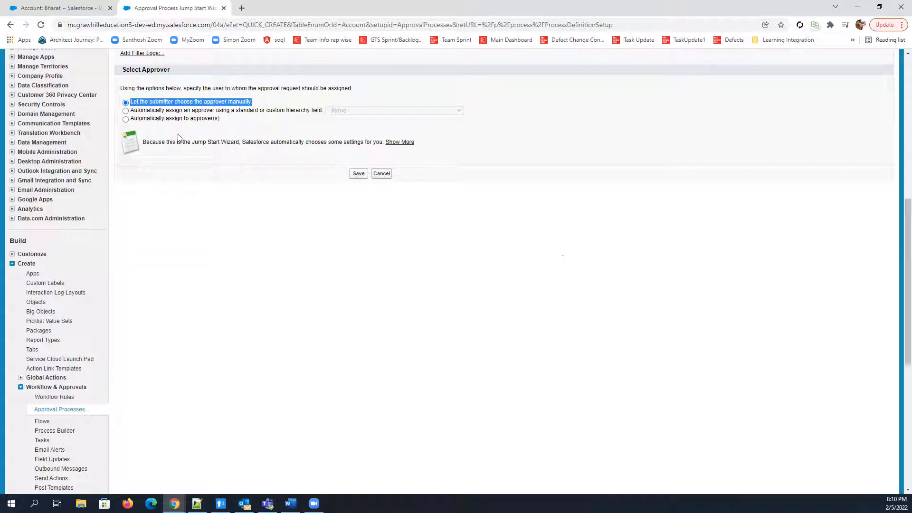
pyautogui.click(141, 127)
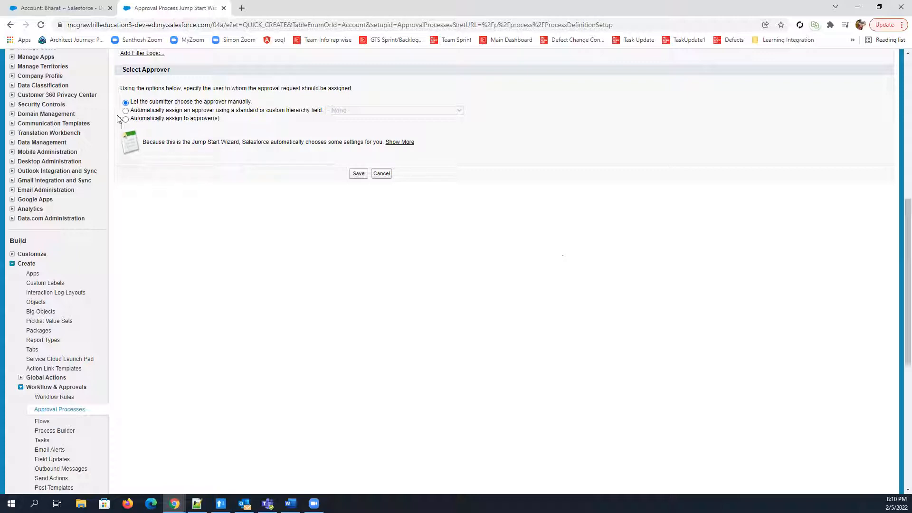
pyautogui.moveTo(131, 110); pyautogui.dragTo(324, 115)
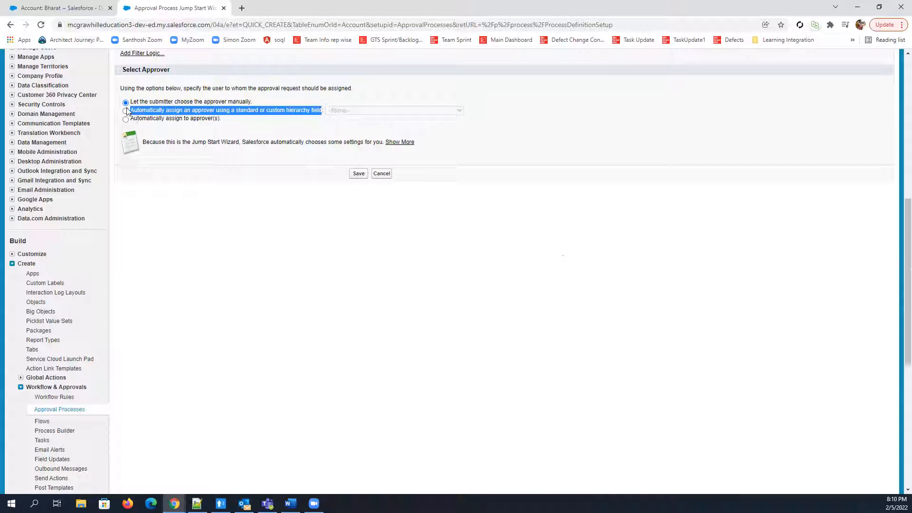
pyautogui.click(222, 115)
pyautogui.click(126, 111)
pyautogui.click(414, 112)
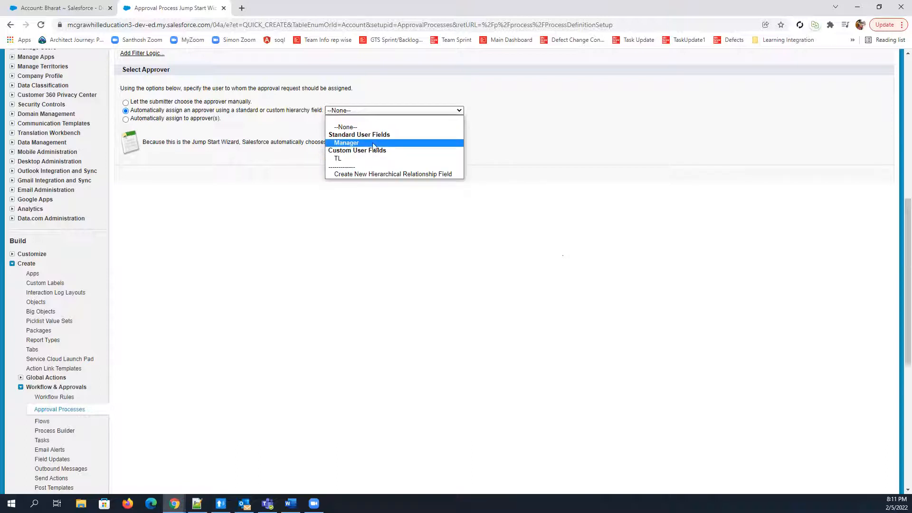
pyautogui.click(184, 216)
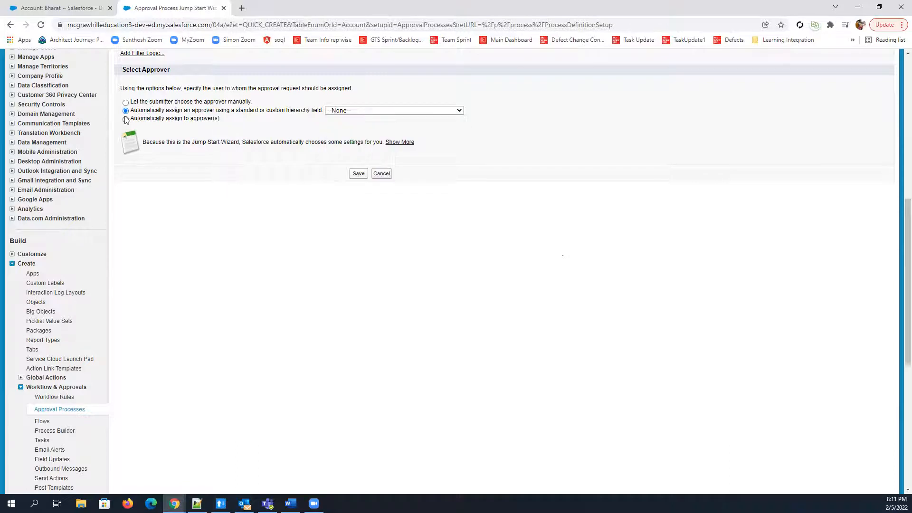
# Assign approval requests automatically to a specific user, picking the recently viewed administrator user as approver and keeping the first-response rule
pyautogui.click(126, 119)
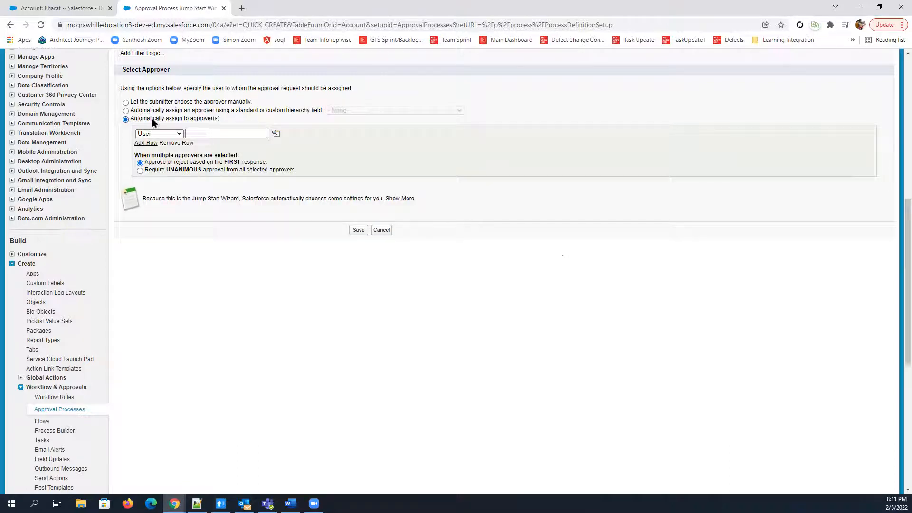
pyautogui.click(126, 111)
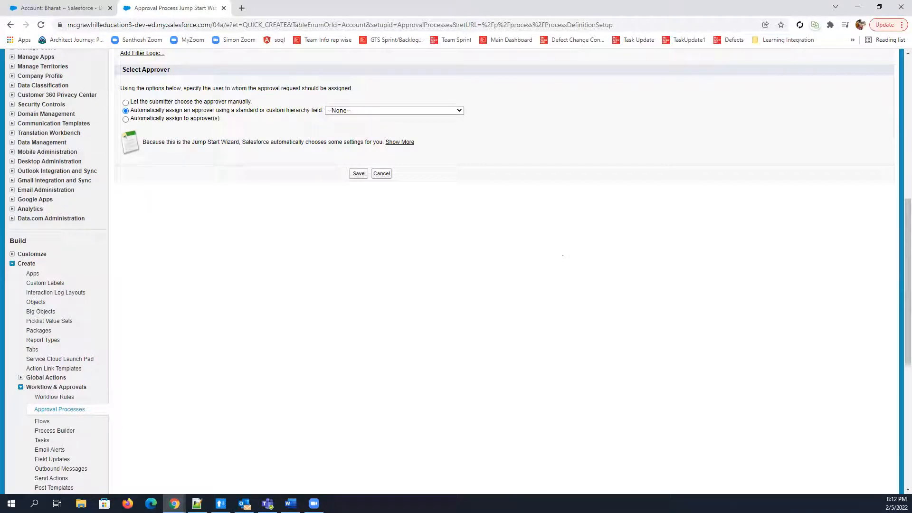
pyautogui.click(126, 119)
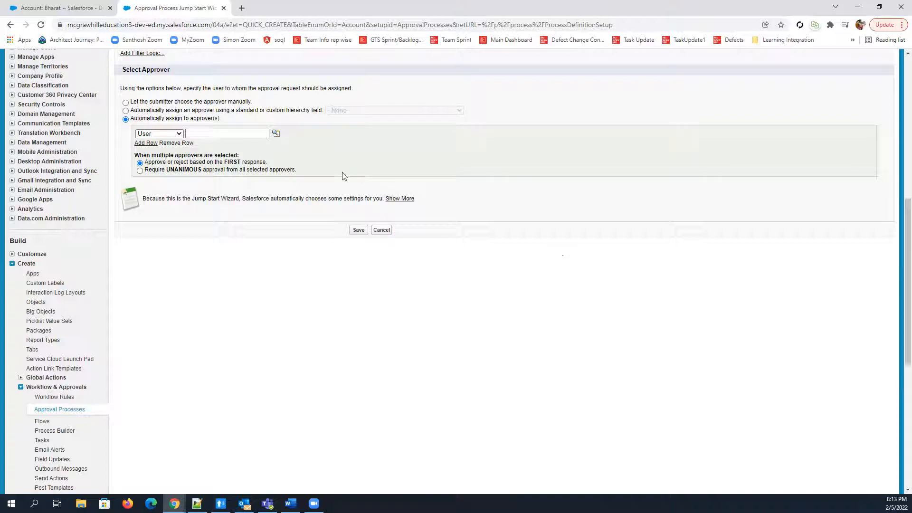
pyautogui.click(276, 134)
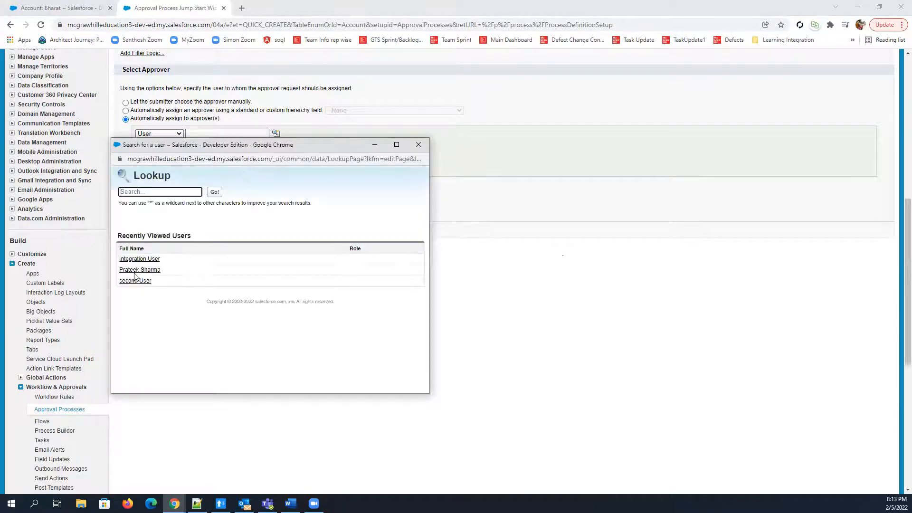
pyautogui.click(139, 269)
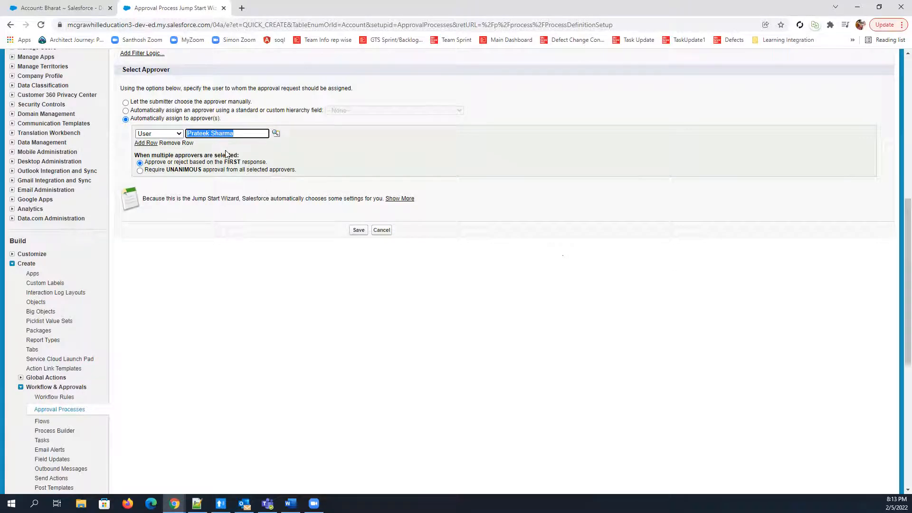
pyautogui.moveTo(273, 163); pyautogui.dragTo(230, 163)
pyautogui.moveTo(165, 148); pyautogui.dragTo(136, 131)
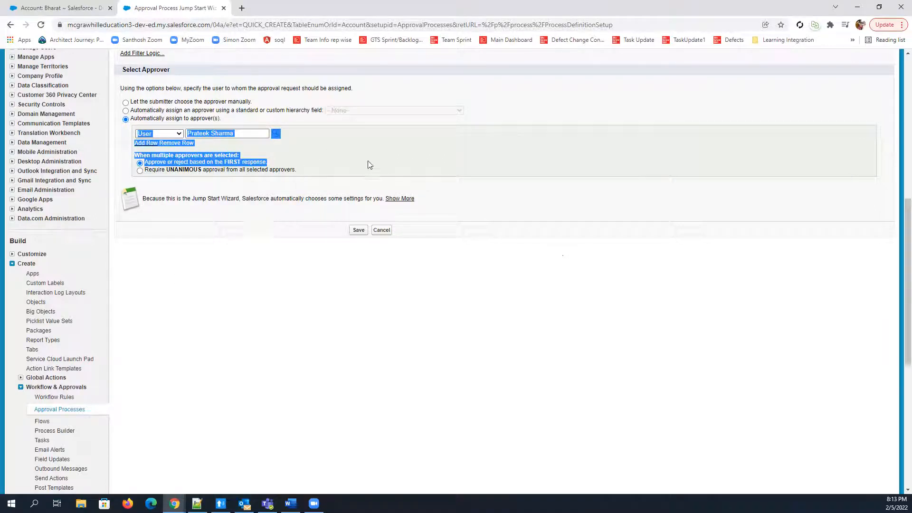
pyautogui.click(340, 157)
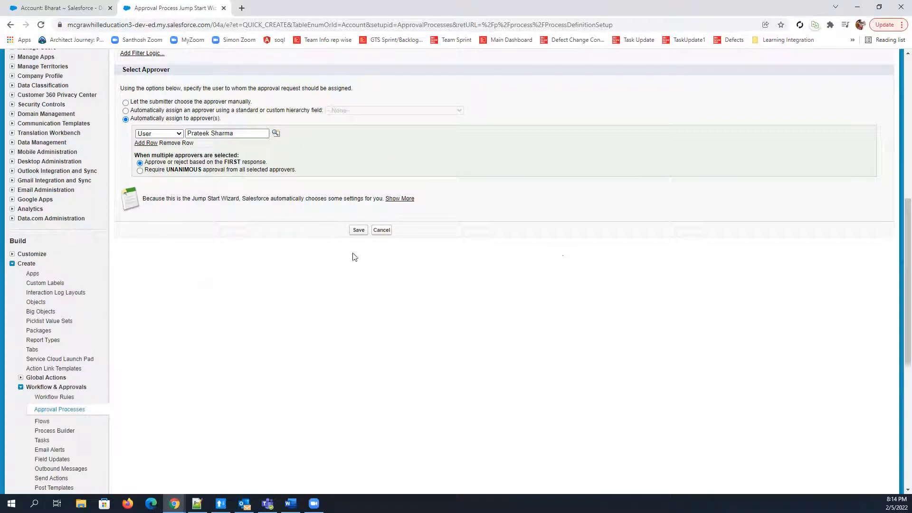
# Save the approval process, acknowledge the activation reminder and show the process's detail page
pyautogui.click(357, 234)
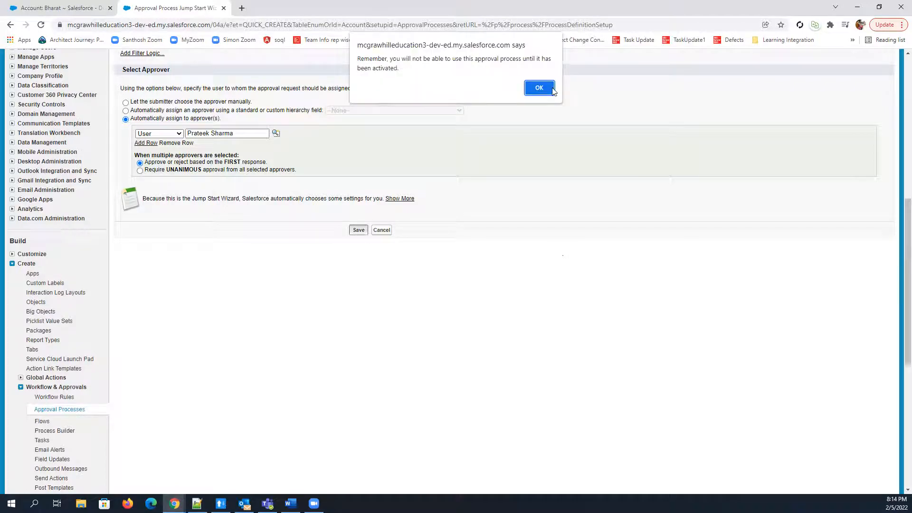
pyautogui.click(540, 89)
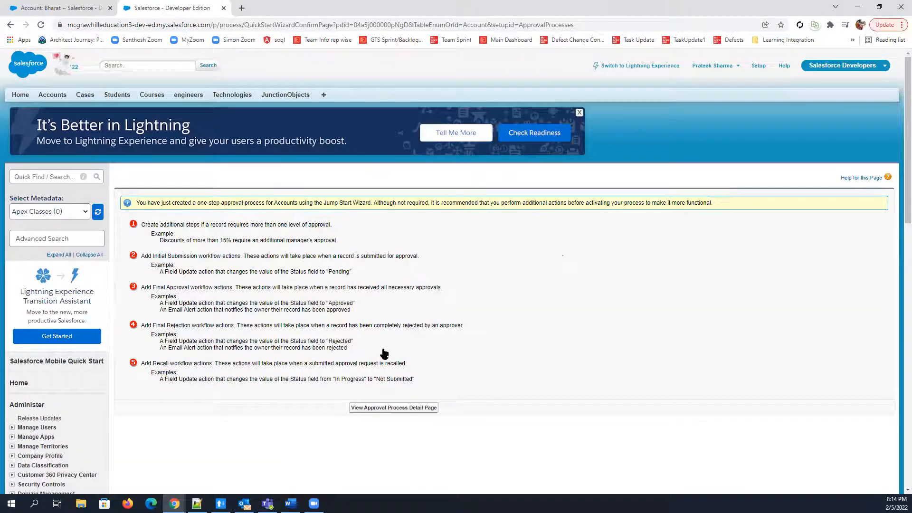
pyautogui.scroll(-2, 384, 353)
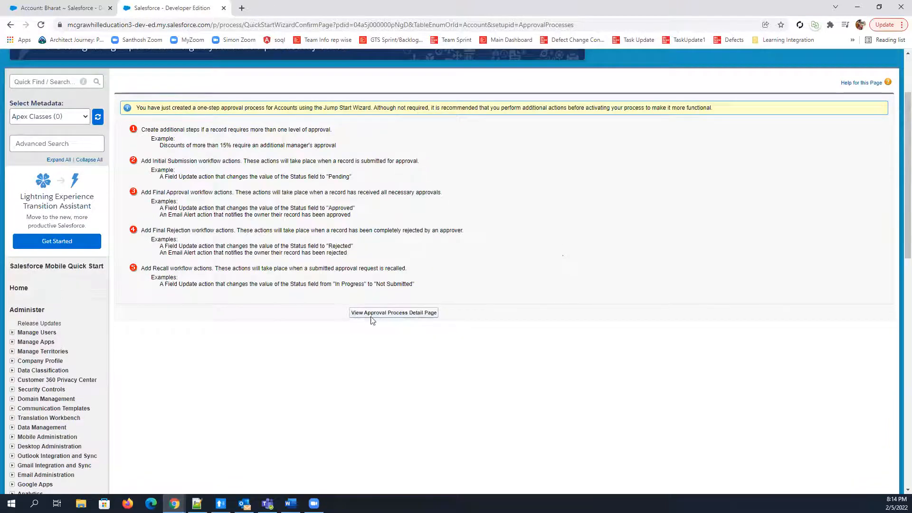
pyautogui.click(384, 314)
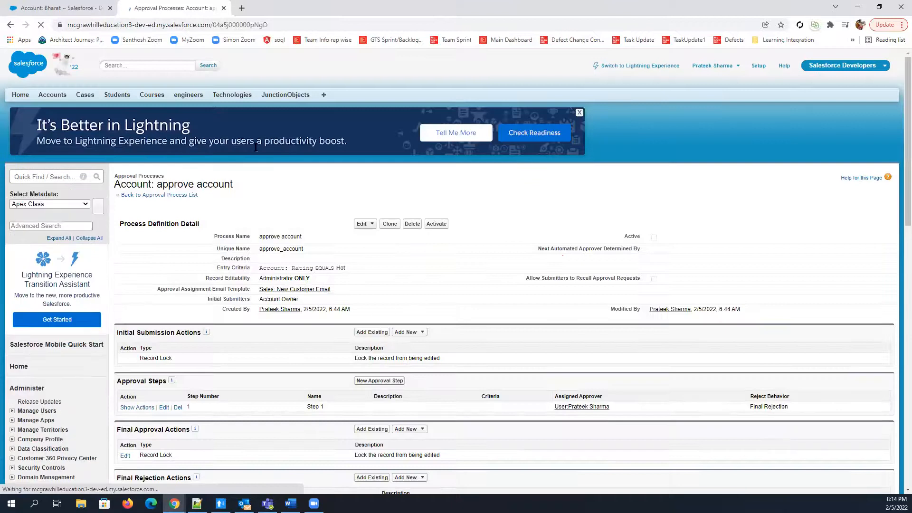
# Examine the process definition's entry criteria, record editability, assignment email template and initial submitters, plus the action sections below
pyautogui.scroll(-2, 256, 147)
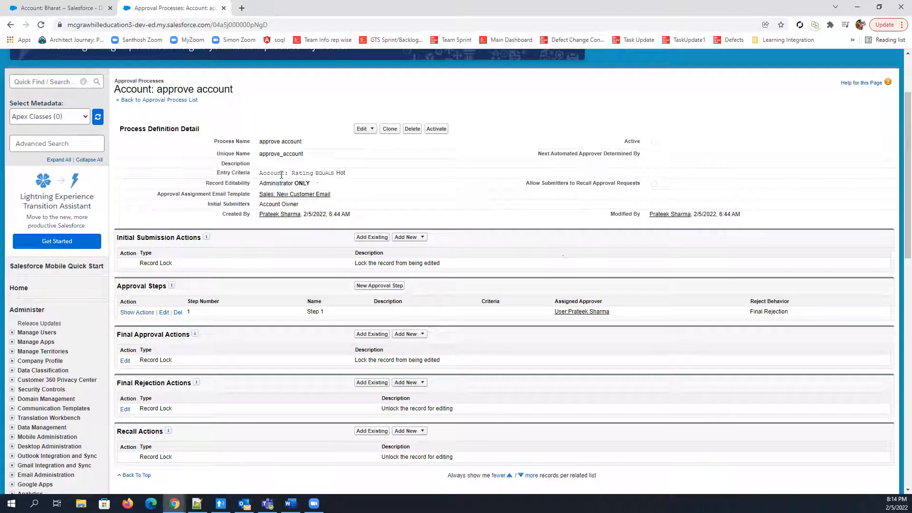
pyautogui.moveTo(291, 174); pyautogui.dragTo(346, 174)
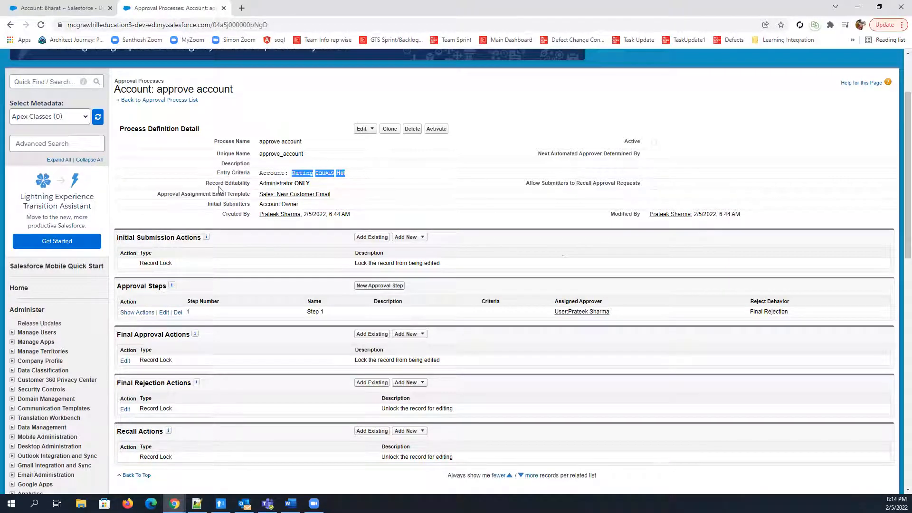
pyautogui.moveTo(259, 183); pyautogui.dragTo(345, 191)
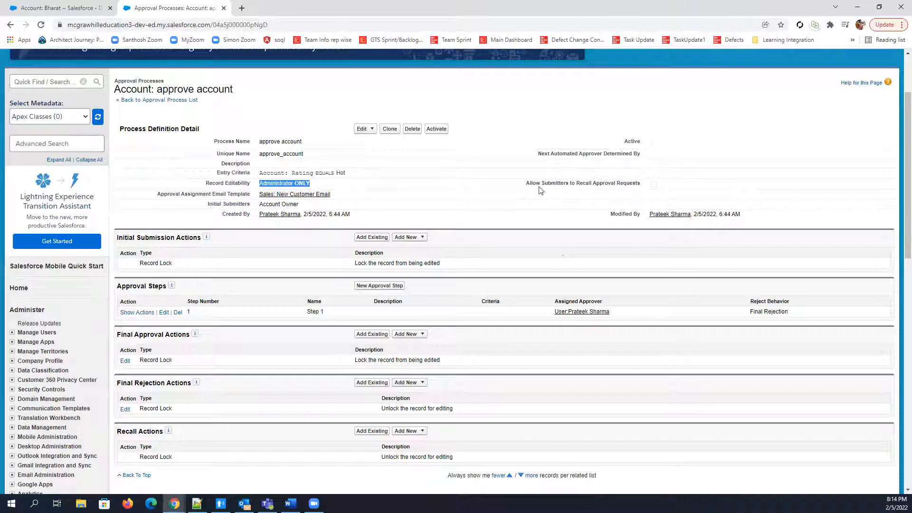
pyautogui.moveTo(158, 194); pyautogui.dragTo(280, 199)
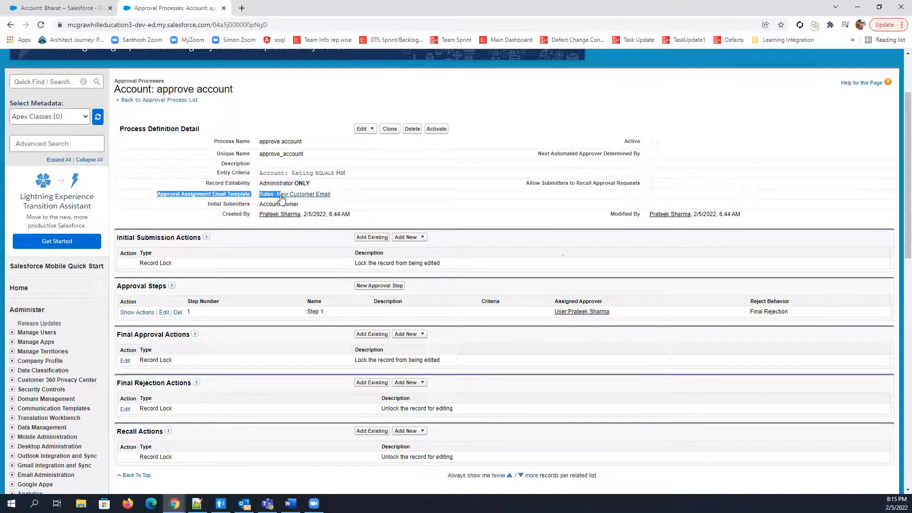
pyautogui.moveTo(207, 204); pyautogui.dragTo(242, 203)
pyautogui.moveTo(300, 206); pyautogui.dragTo(240, 204)
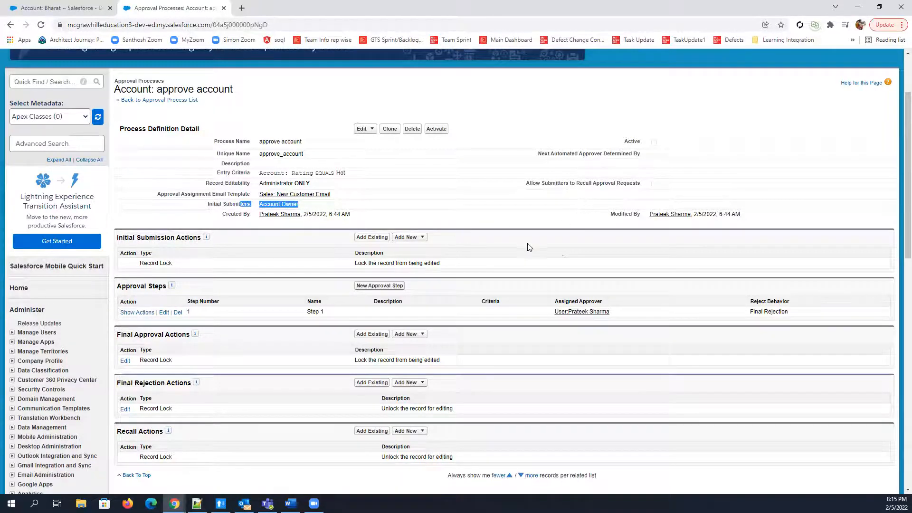
pyautogui.scroll(-1, 485, 299)
pyautogui.scroll(-2, 438, 290)
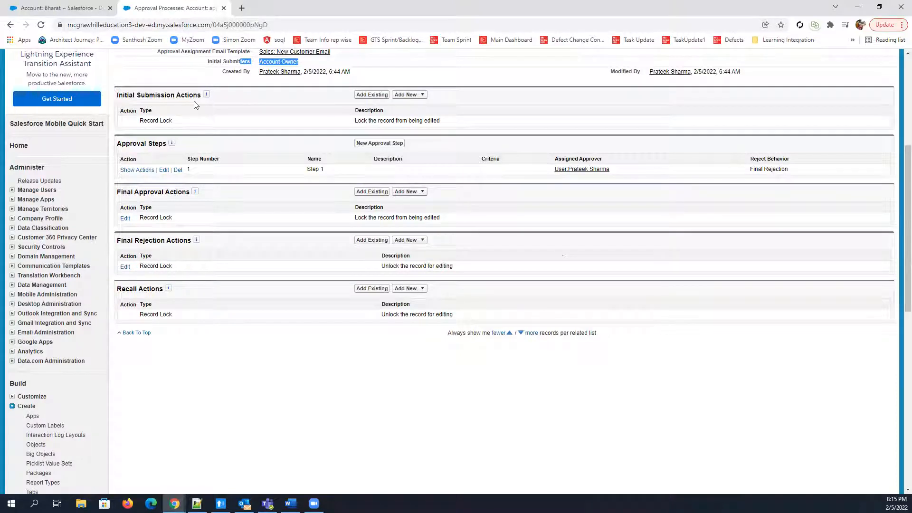
# Create a new field update under Initial Submission Actions with action1 as both its name and unique name
pyautogui.click(413, 95)
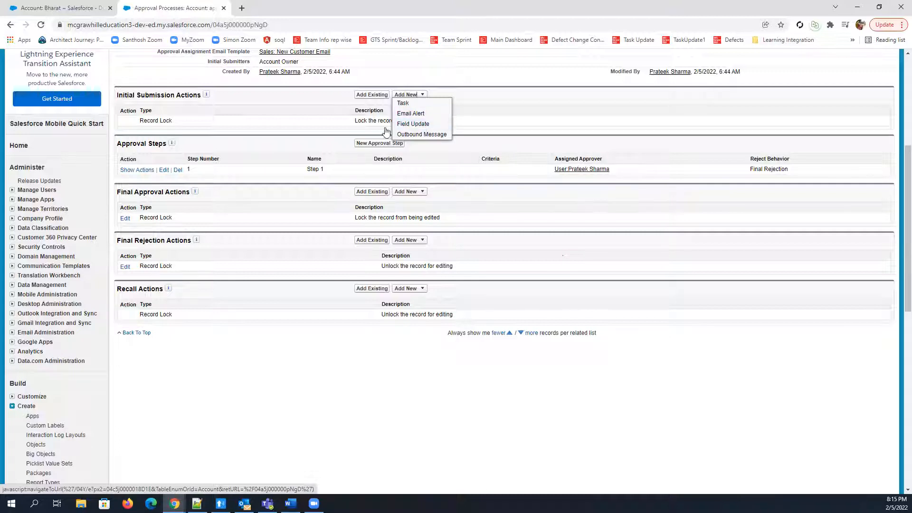
pyautogui.click(413, 125)
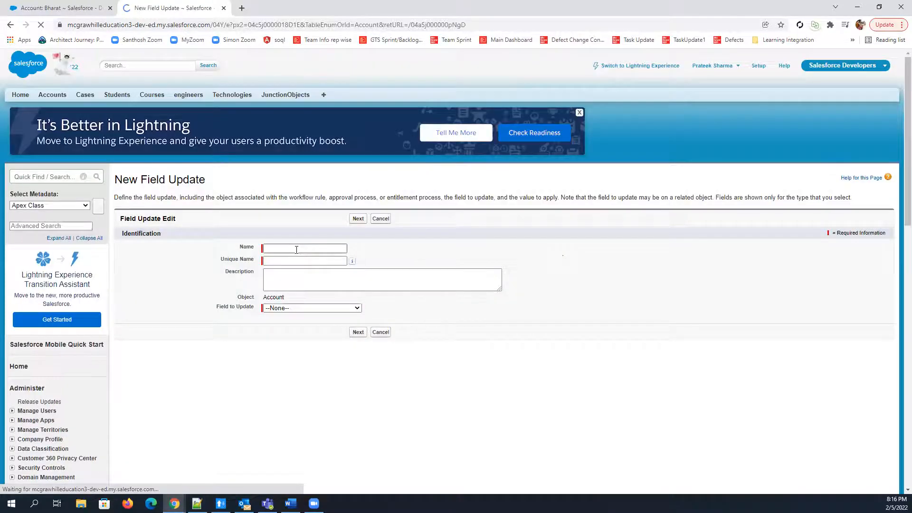
pyautogui.click(296, 249)
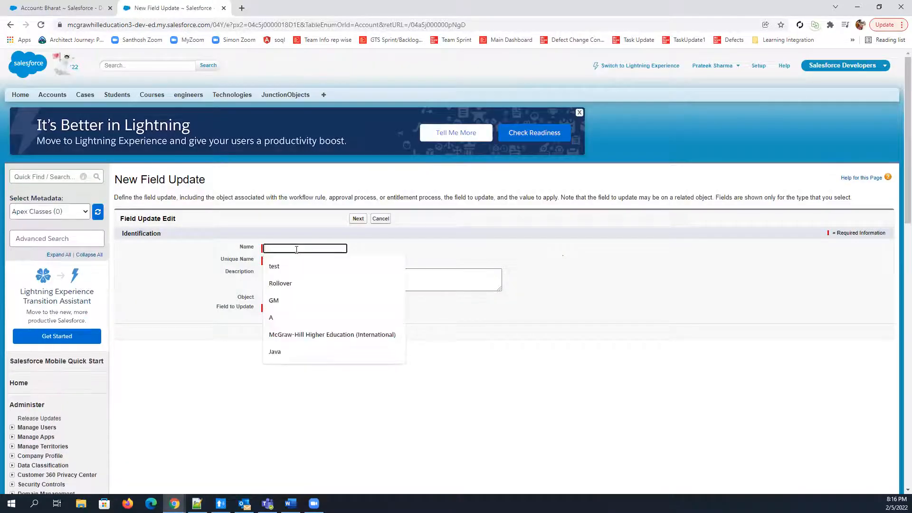
pyautogui.write('action1')
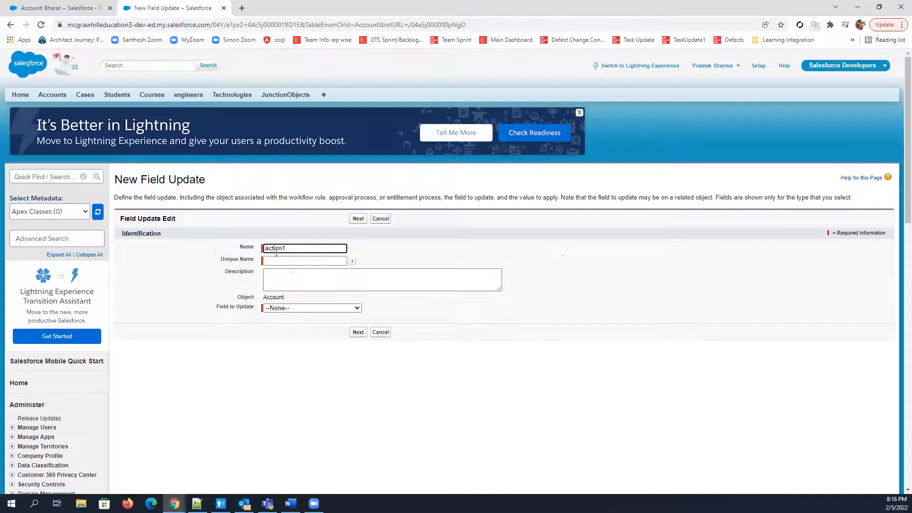
pyautogui.click(295, 261)
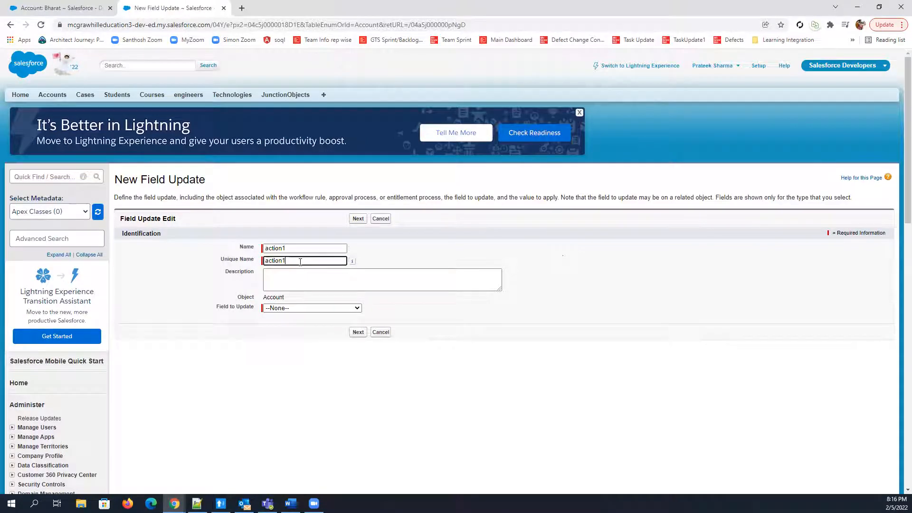
# Make action1 update the Approval Status field to the specific value Submit for approval, and save the field update
pyautogui.click(311, 308)
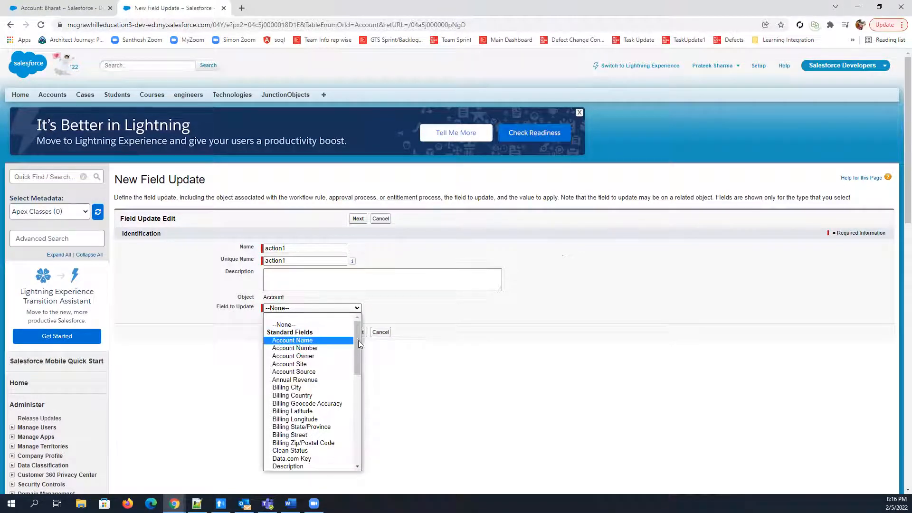
pyautogui.scroll(-1, 358, 342)
pyautogui.moveTo(358, 339); pyautogui.dragTo(349, 458)
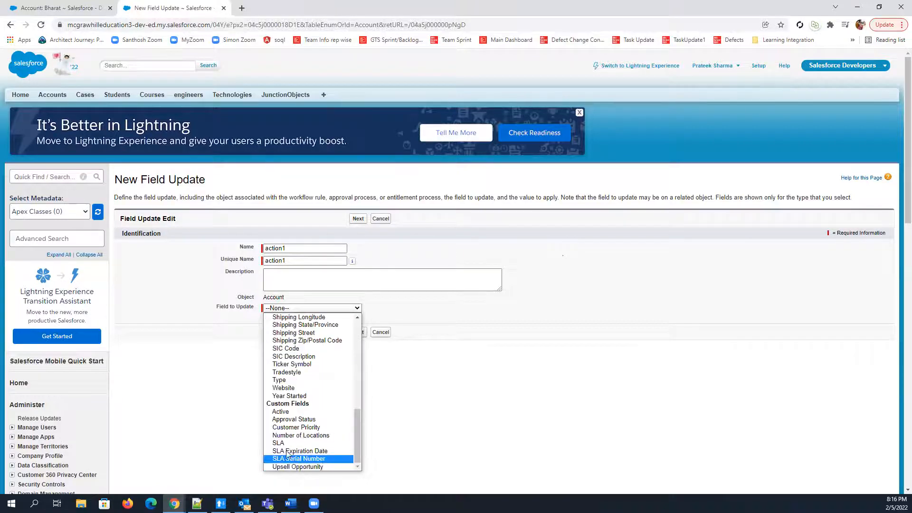
pyautogui.click(326, 420)
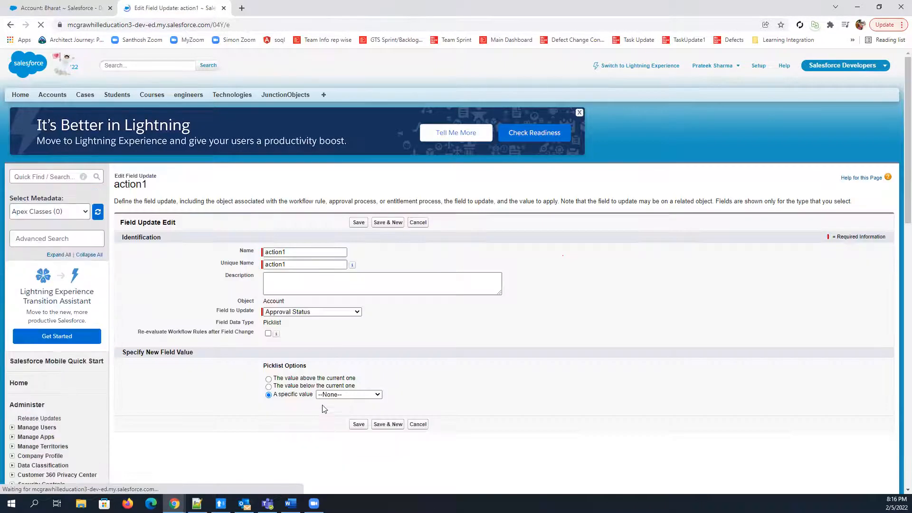
pyautogui.scroll(-2, 351, 362)
pyautogui.click(345, 300)
pyautogui.click(359, 317)
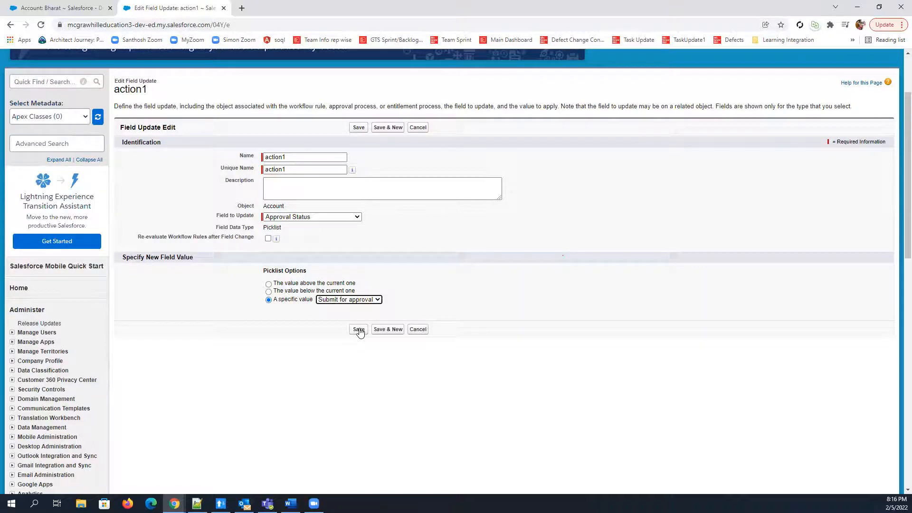
pyautogui.click(359, 330)
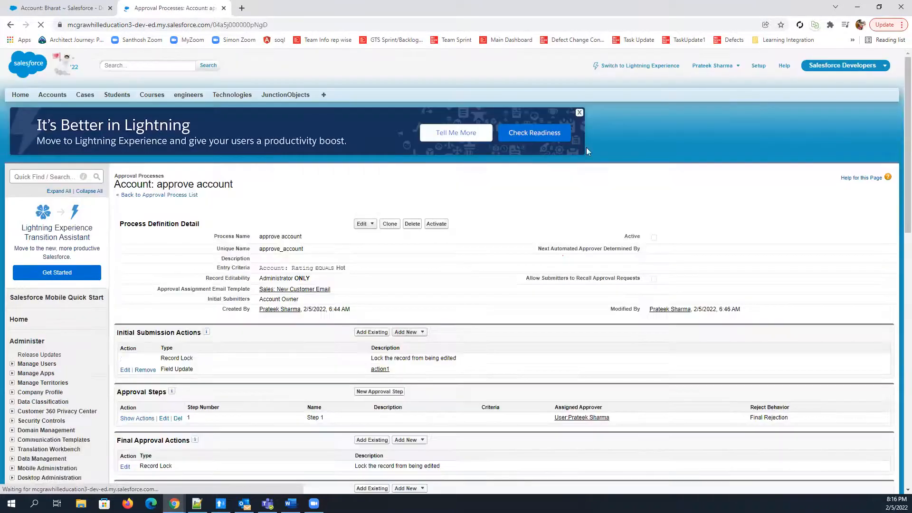
# Create a new field update under Final Approval Actions with action2 as both its name and unique name
pyautogui.scroll(-2, 228, 233)
pyautogui.scroll(-1, 134, 197)
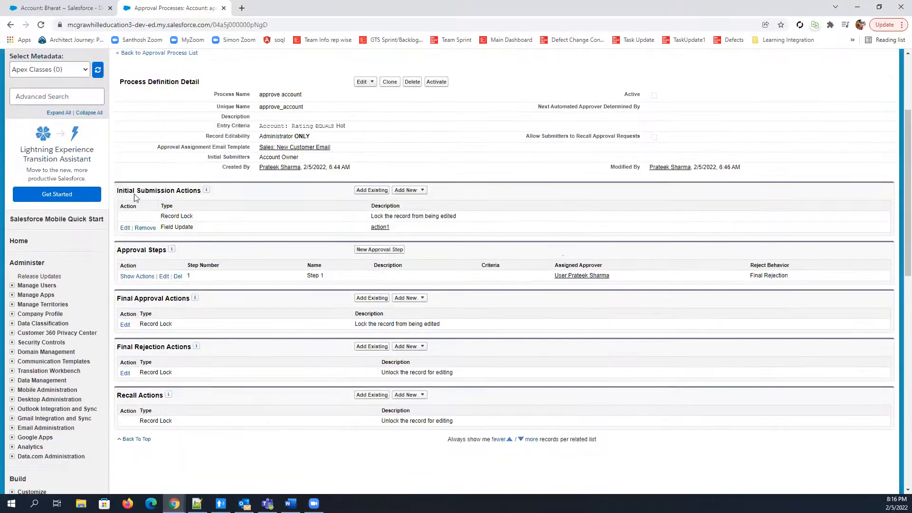
pyautogui.moveTo(124, 190); pyautogui.dragTo(216, 192)
pyautogui.scroll(-2, 160, 165)
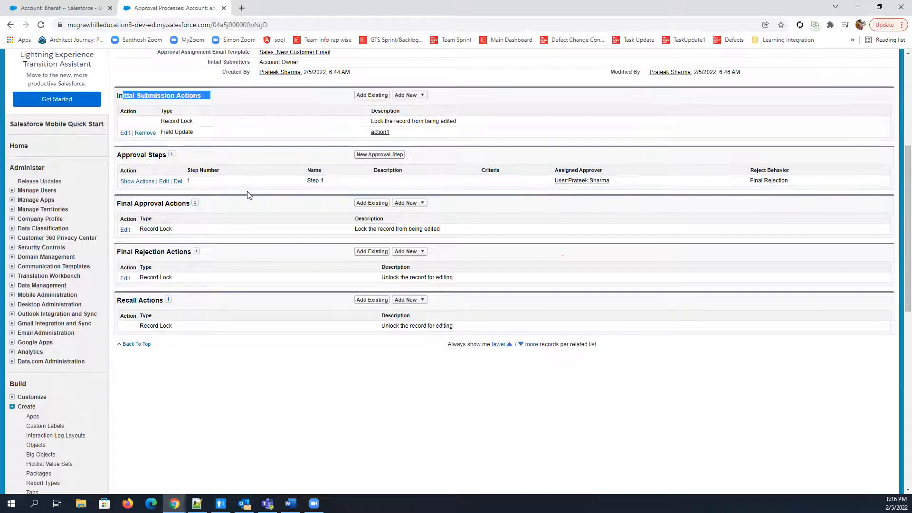
pyautogui.scroll(-1, 242, 201)
pyautogui.click(125, 155)
pyautogui.moveTo(125, 154); pyautogui.dragTo(190, 153)
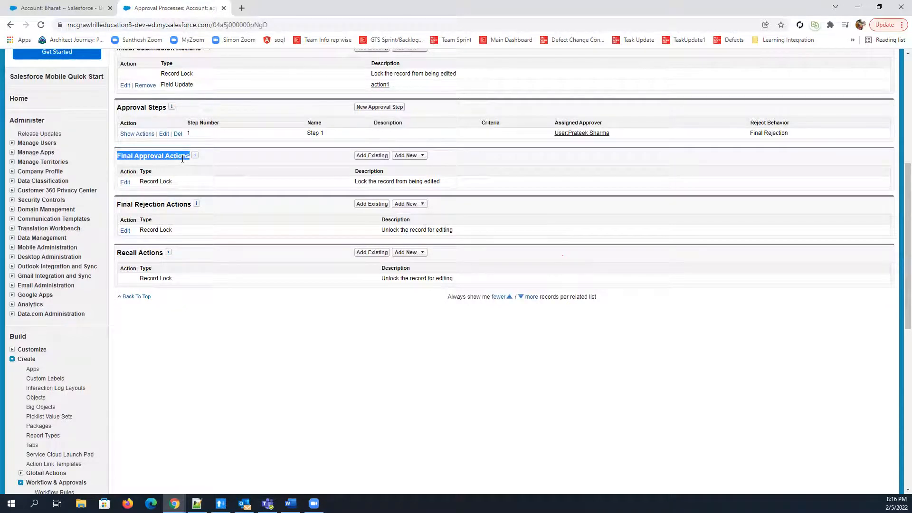
pyautogui.click(421, 157)
pyautogui.click(413, 186)
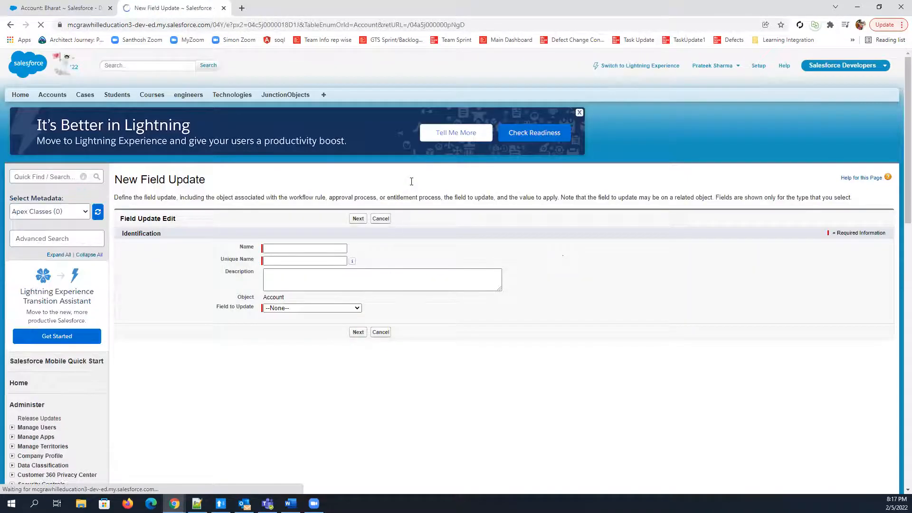
pyautogui.click(312, 246)
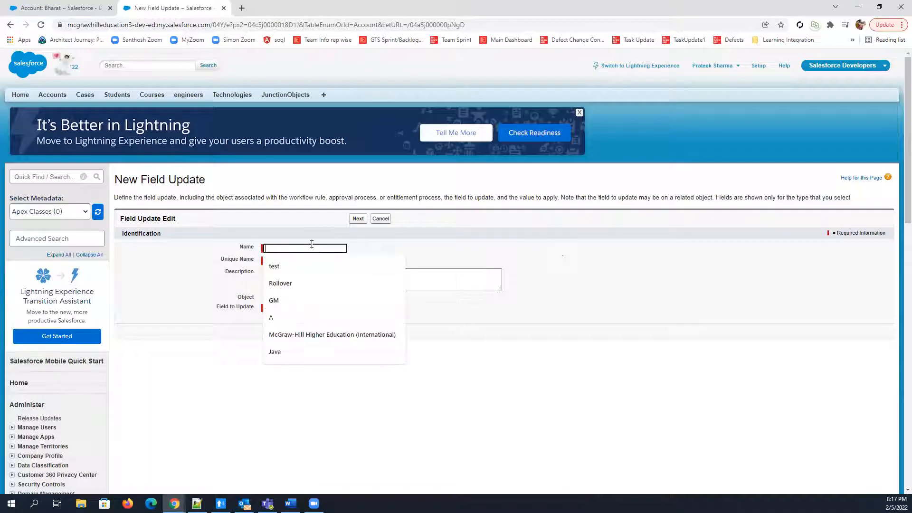
pyautogui.write('action2')
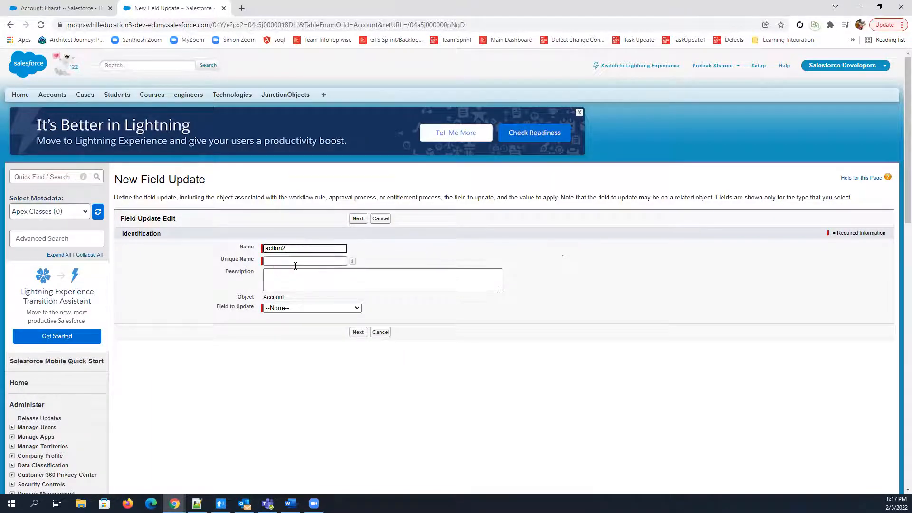
pyautogui.click(297, 262)
# Make action2 update the Approval Status field to the specific value Approved, and save the field update
pyautogui.click(311, 309)
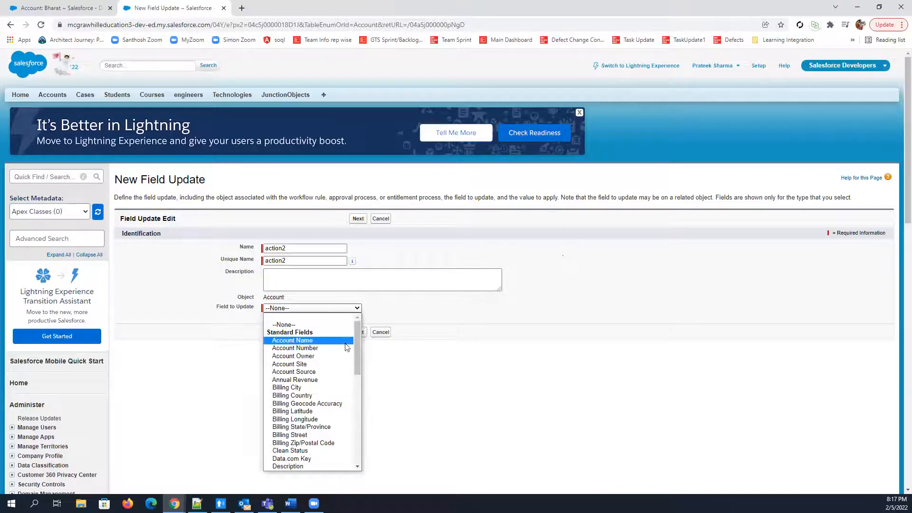
pyautogui.scroll(-3, 349, 389)
pyautogui.scroll(-5, 349, 389)
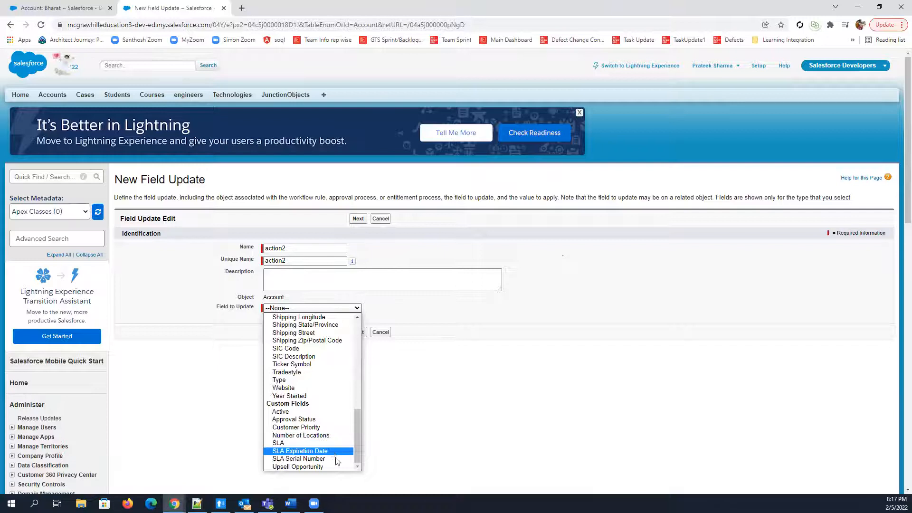
pyautogui.click(323, 421)
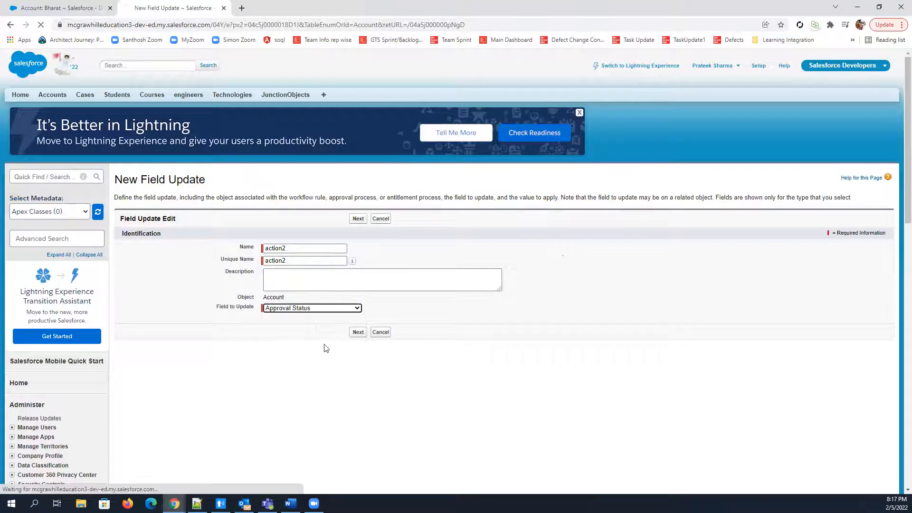
pyautogui.scroll(-3, 349, 312)
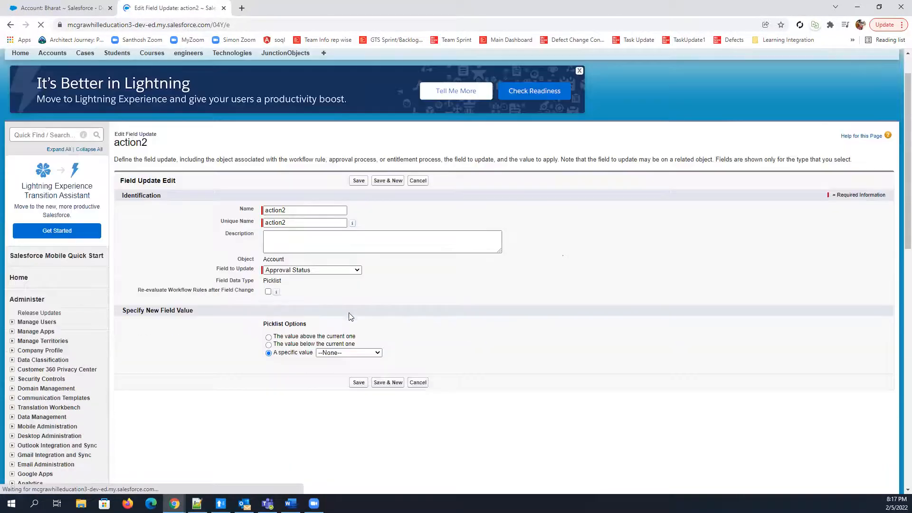
pyautogui.click(341, 250)
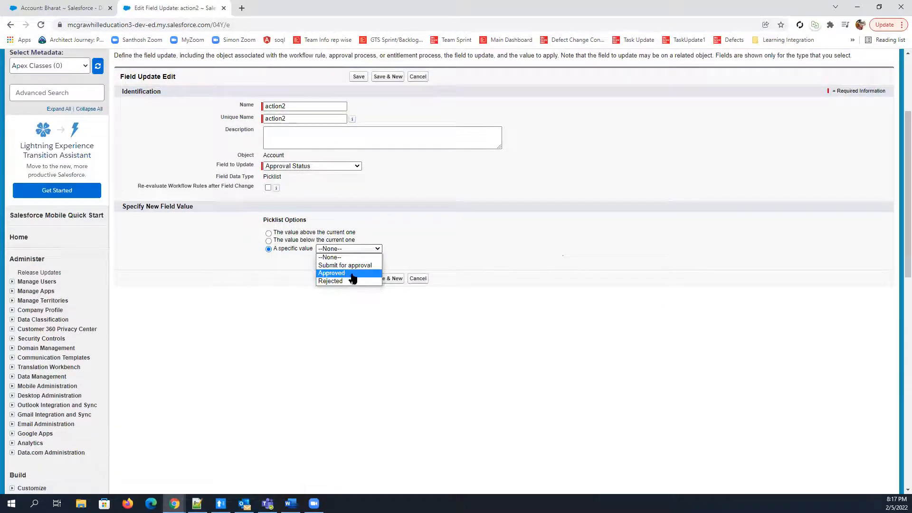
pyautogui.click(353, 273)
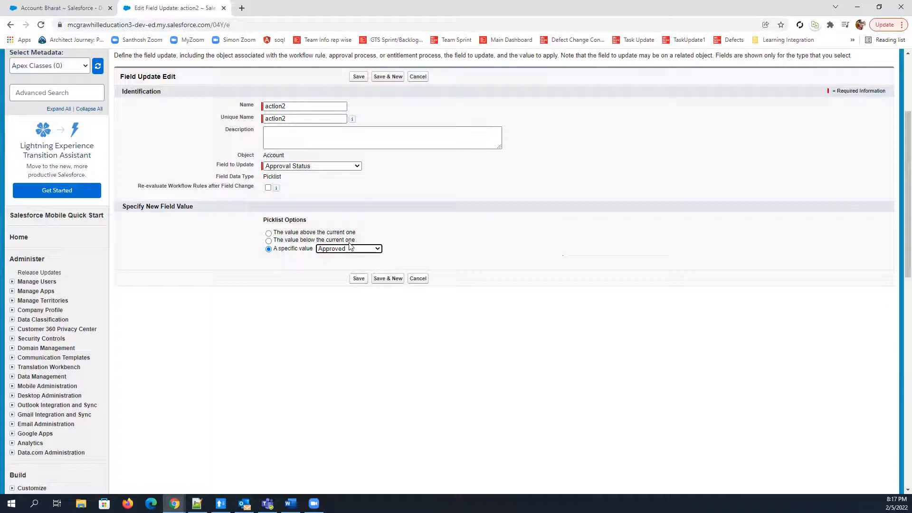
pyautogui.click(353, 279)
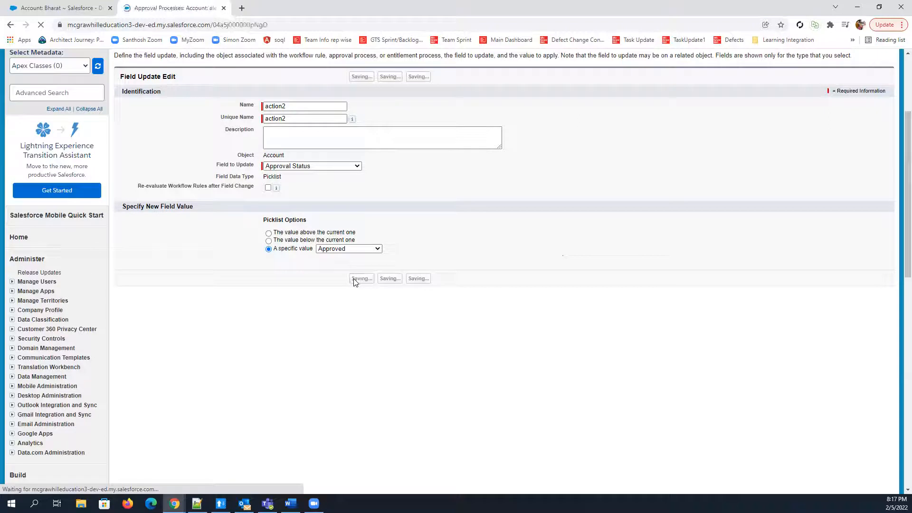
# Review the approval process page's action sections and the approver assigned to Step 1
pyautogui.scroll(-2, 351, 322)
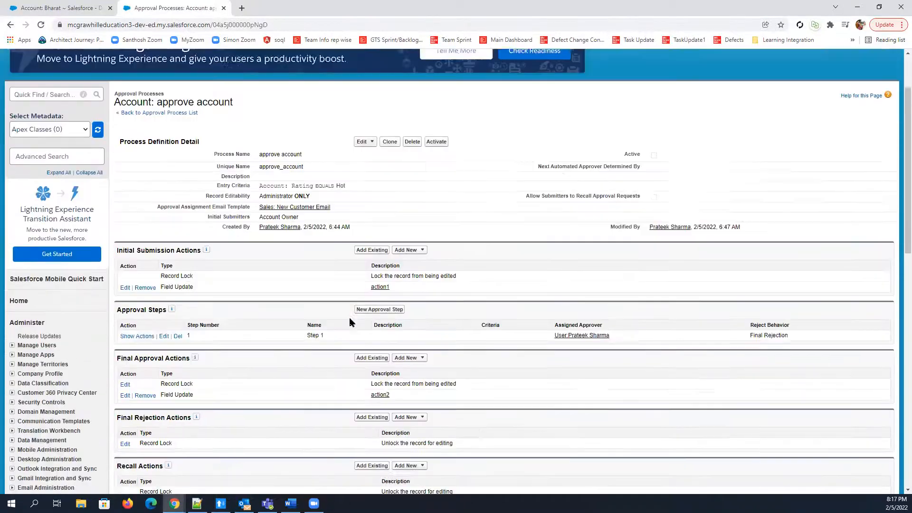
pyautogui.scroll(-2, 351, 322)
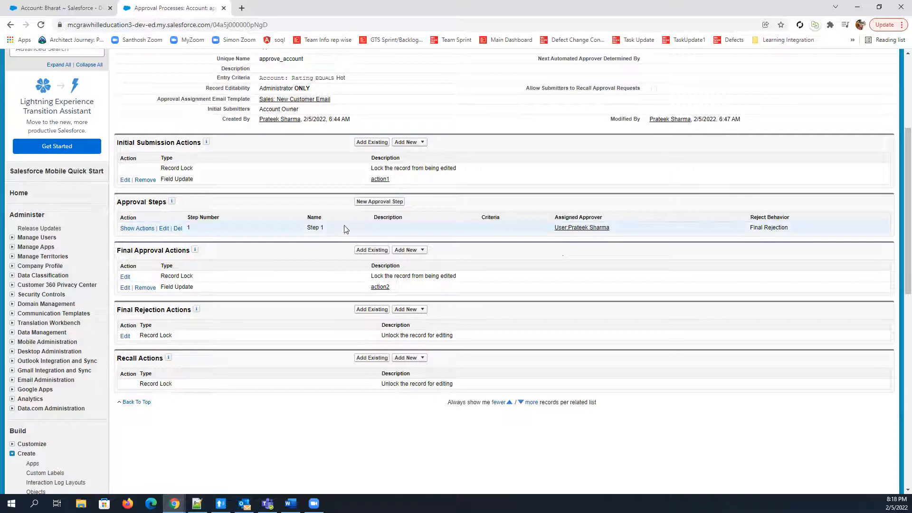
pyautogui.moveTo(618, 228); pyautogui.dragTo(554, 228)
pyautogui.click(327, 440)
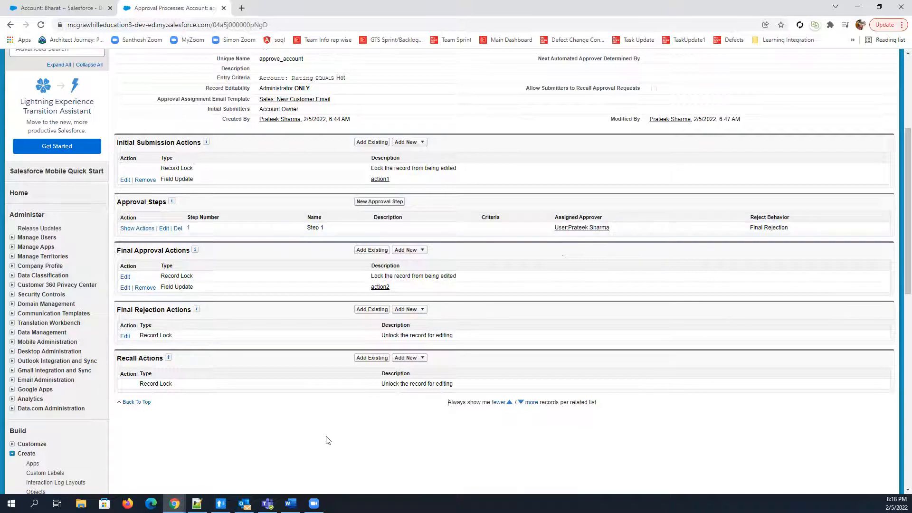
# Create a new field update under Final Rejection Actions with action3 as both its name and unique name
pyautogui.scroll(-1, 361, 380)
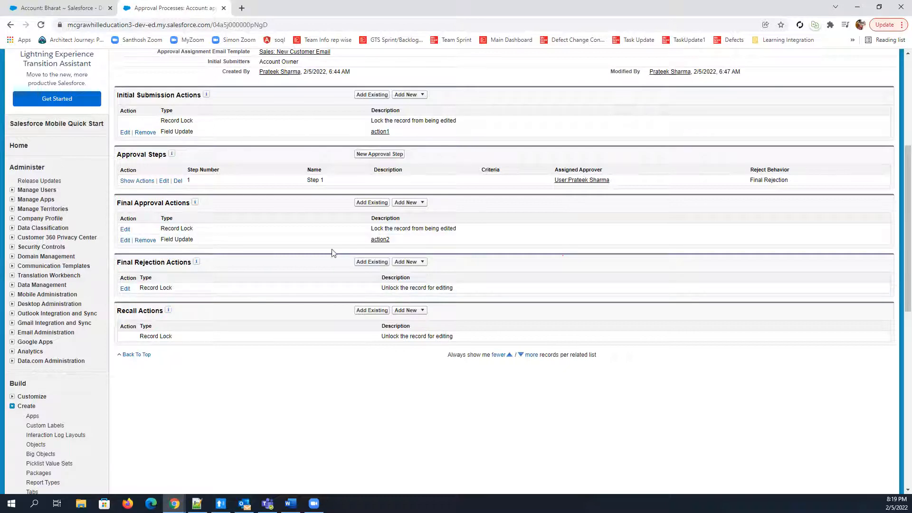
pyautogui.click(409, 262)
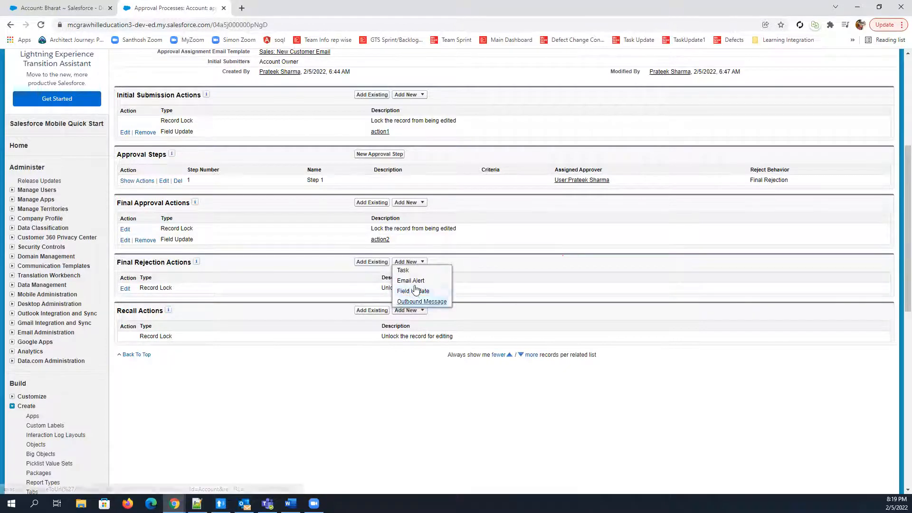
pyautogui.click(413, 291)
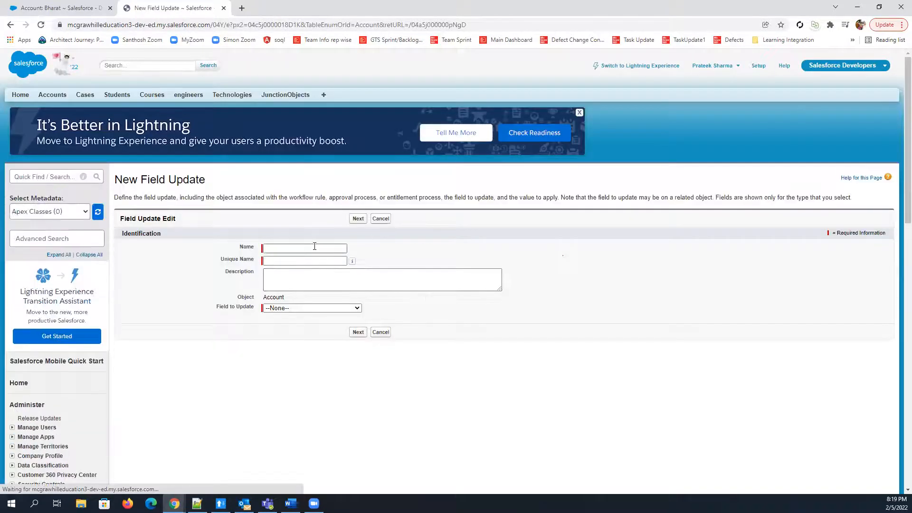
pyautogui.click(314, 246)
pyautogui.write('action3')
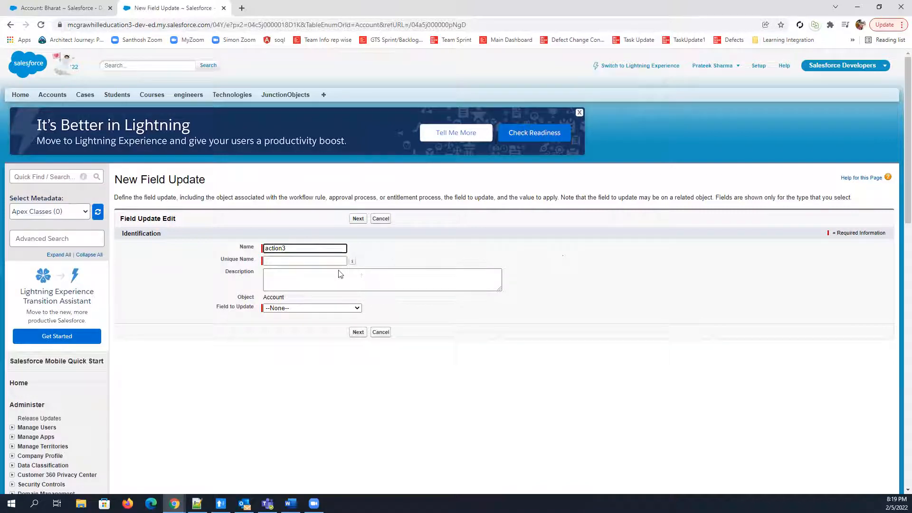
pyautogui.click(325, 261)
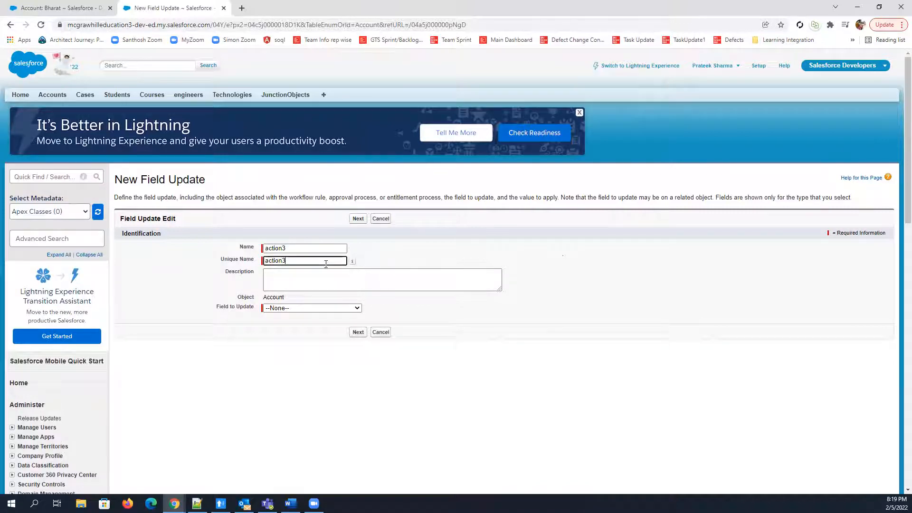
# Make action3 update the Approval Status field to the specific value Rejected, and save the field update
pyautogui.click(306, 308)
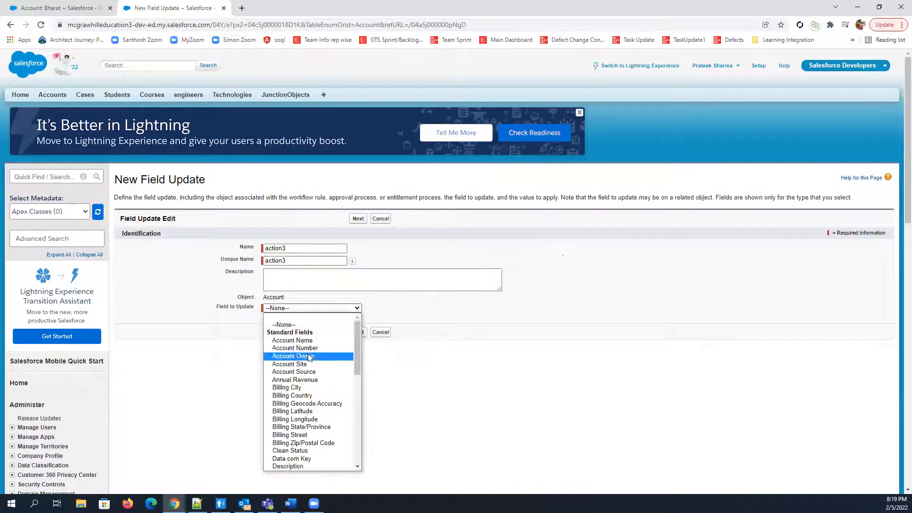
pyautogui.scroll(-6, 308, 354)
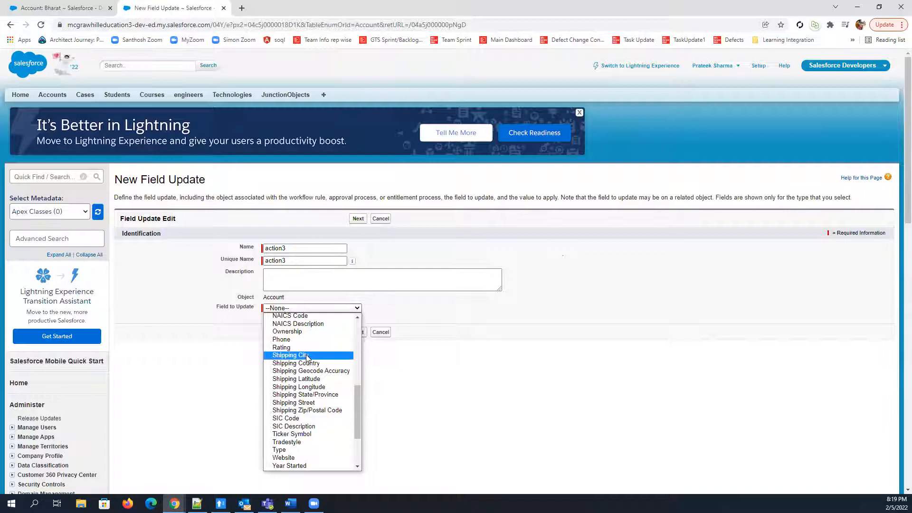
pyautogui.moveTo(360, 419); pyautogui.dragTo(347, 446)
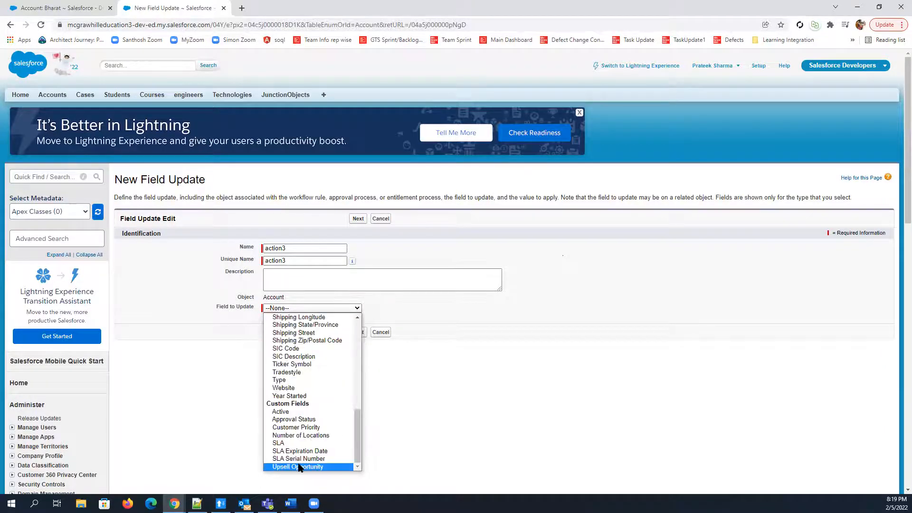
pyautogui.click(297, 420)
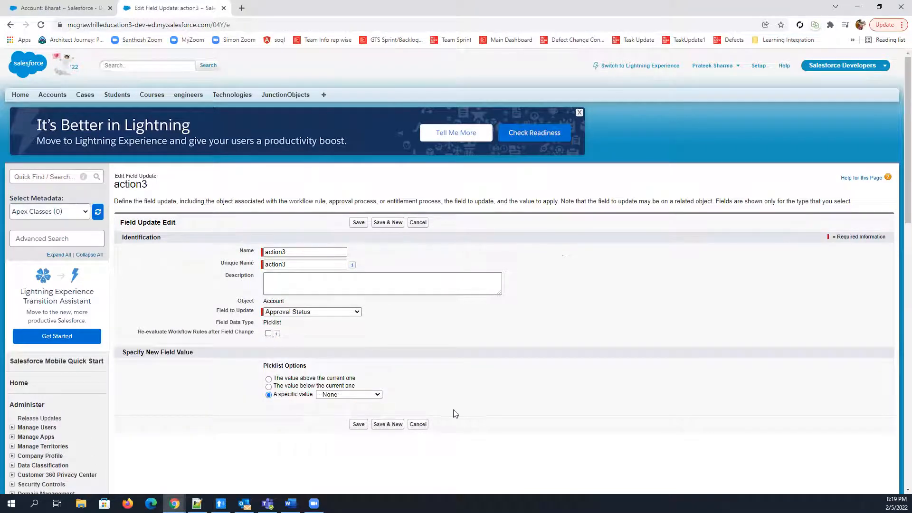
pyautogui.scroll(-1, 451, 412)
pyautogui.click(336, 349)
pyautogui.click(335, 377)
pyautogui.click(358, 377)
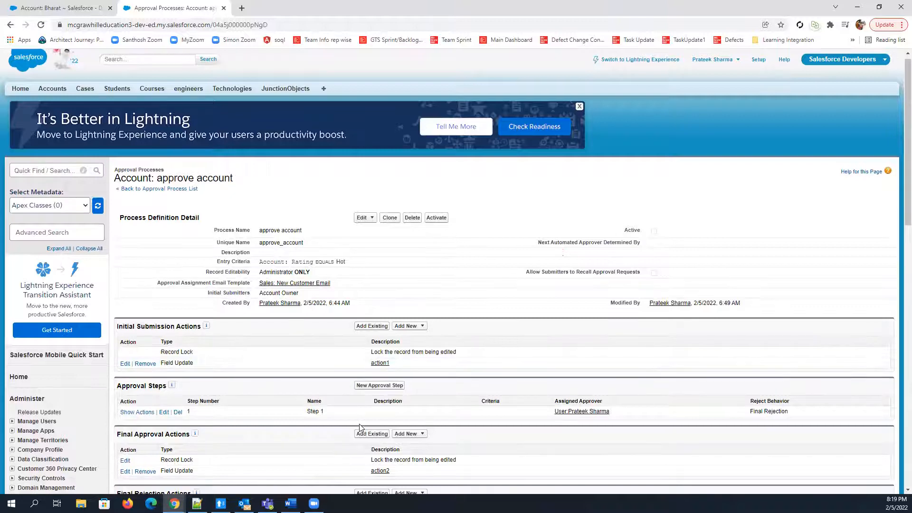
# Activate the approve account approval process, accept the activation warning, and check its definition and action sections
pyautogui.scroll(-5, 359, 424)
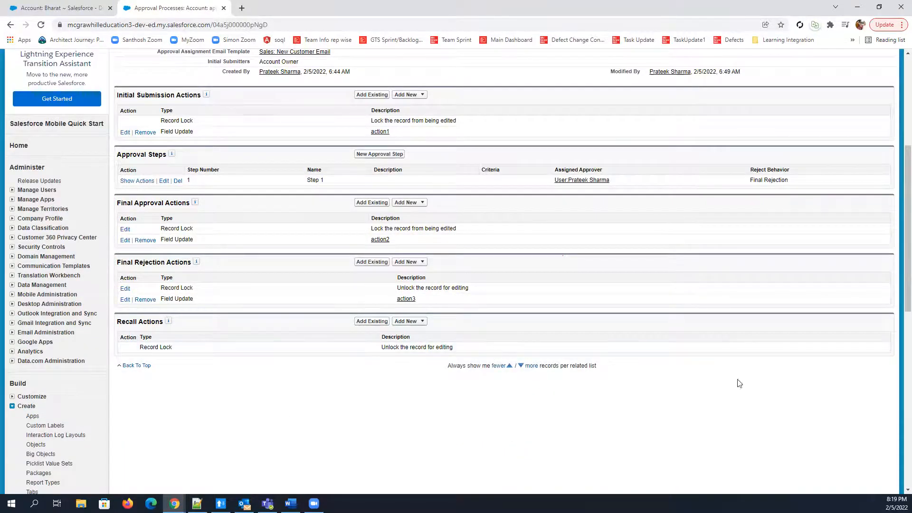
pyautogui.scroll(5, 740, 383)
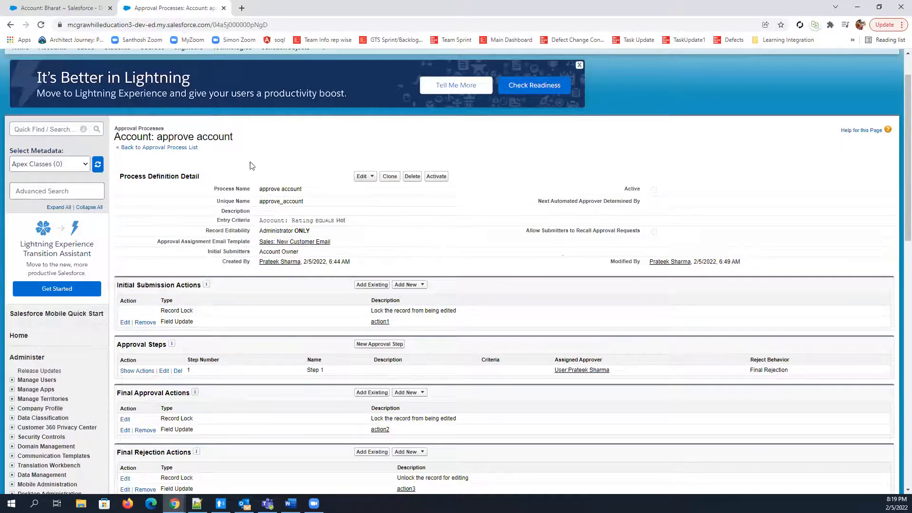
pyautogui.click(432, 178)
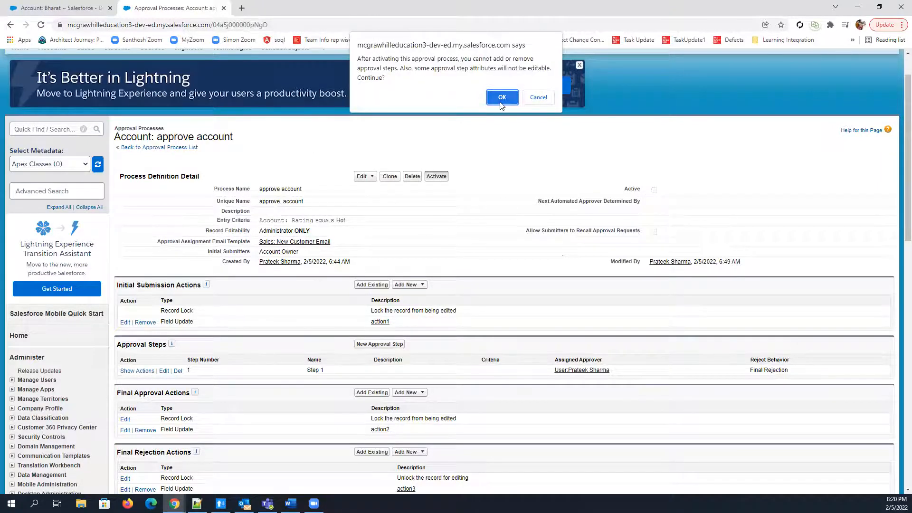
pyautogui.click(501, 98)
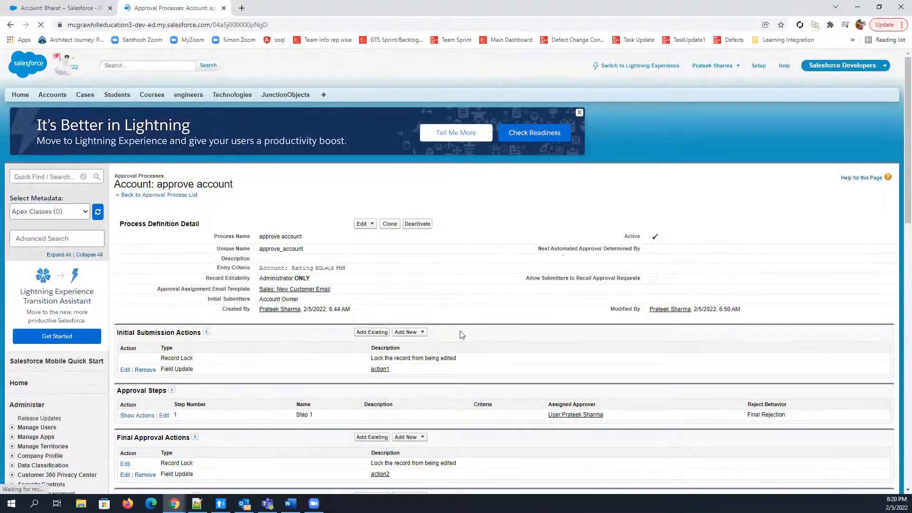
pyautogui.scroll(-2, 409, 340)
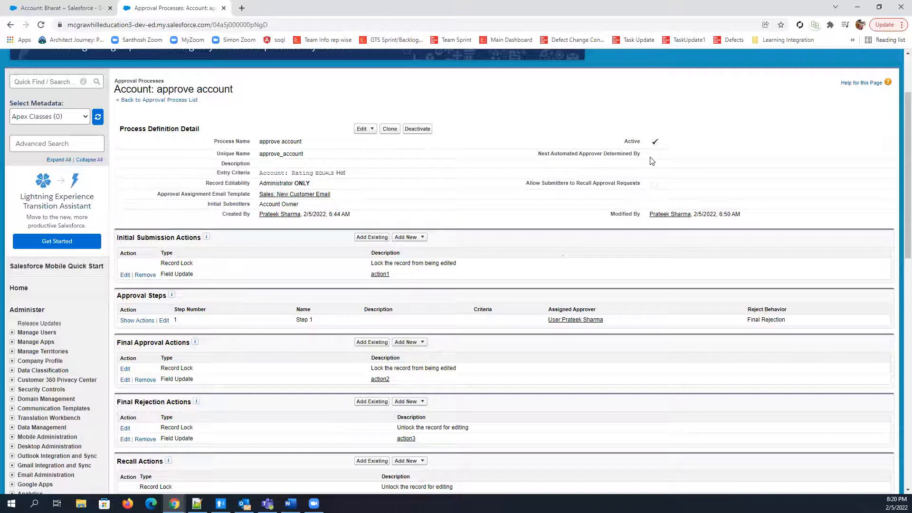
pyautogui.scroll(-3, 537, 285)
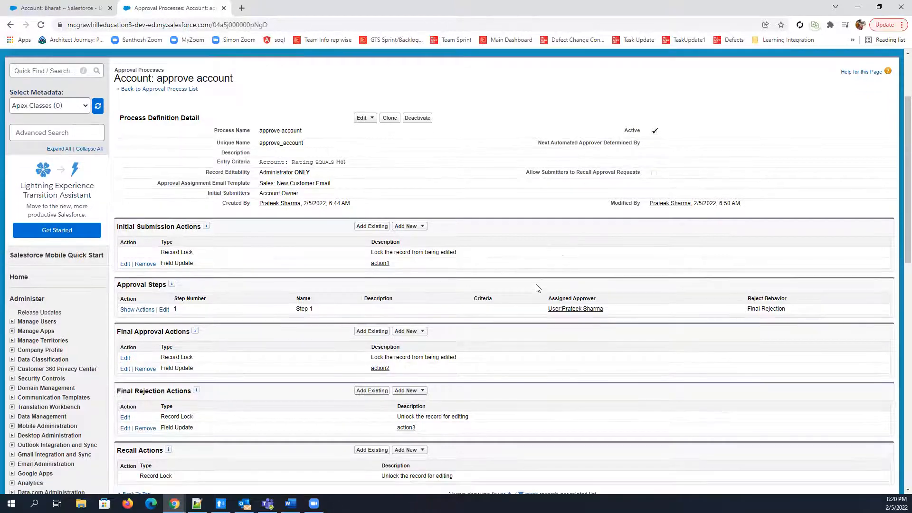
pyautogui.scroll(5, 538, 286)
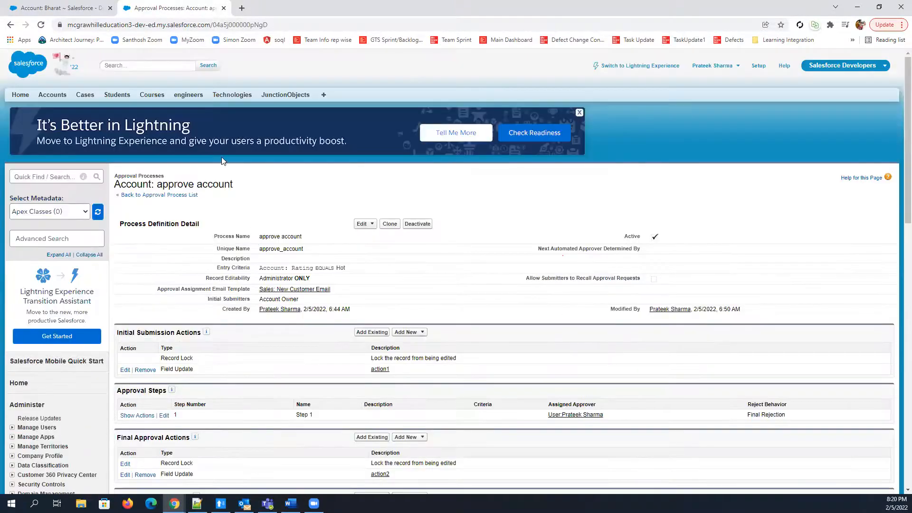
# Switch to the open account record whose Rating is Hot and reload it
pyautogui.click(71, 7)
pyautogui.scroll(7, 361, 213)
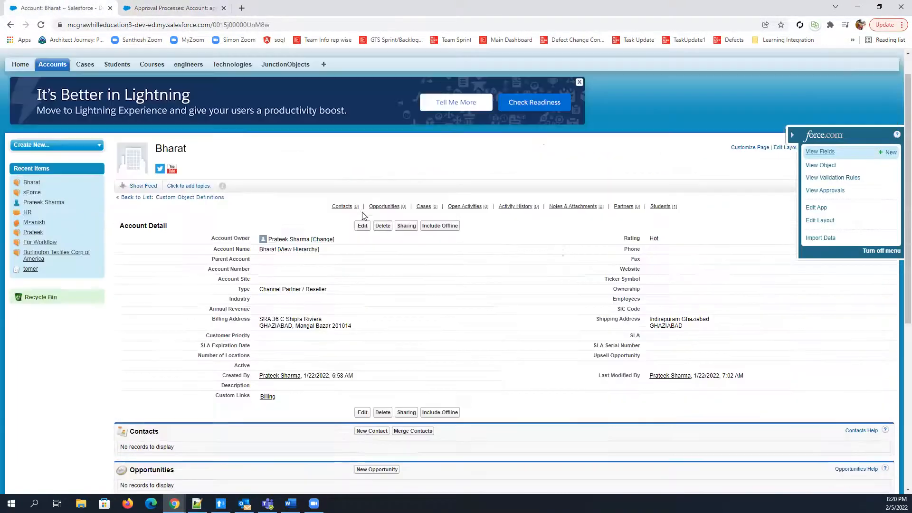
pyautogui.scroll(-1, 418, 269)
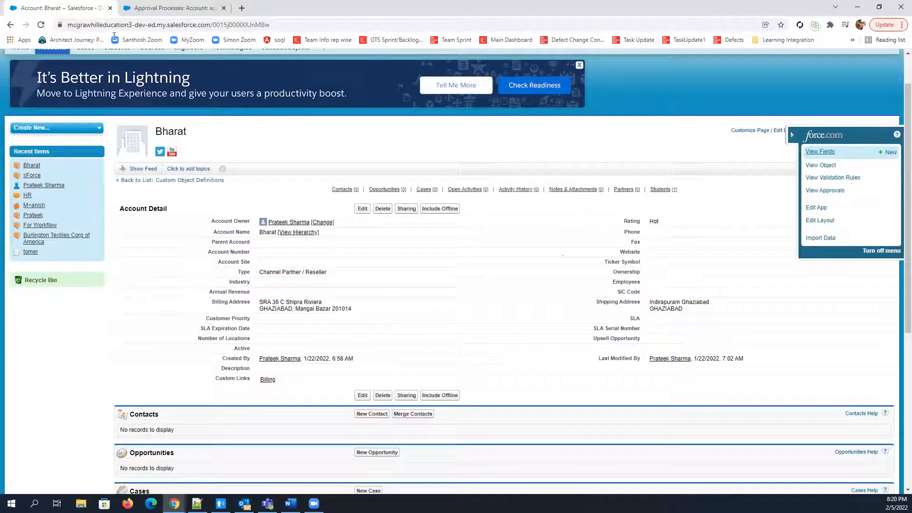
pyautogui.click(42, 25)
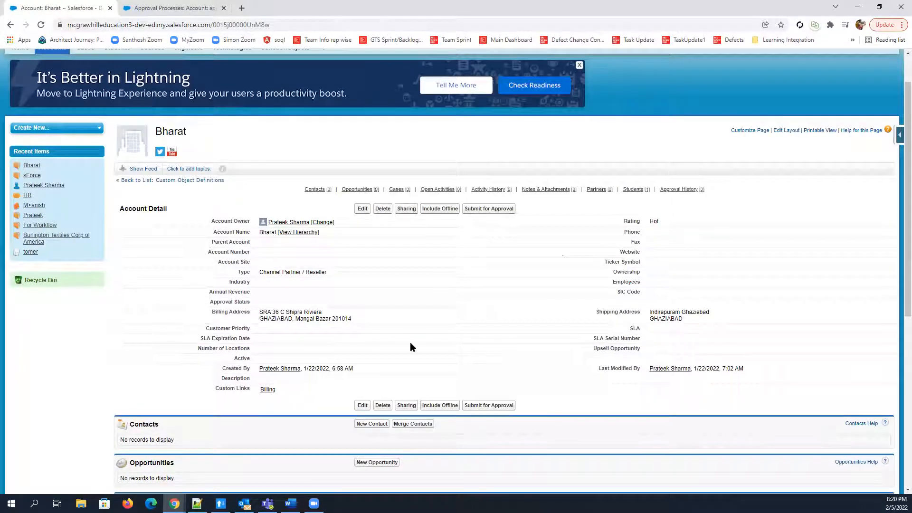
# Submit the Hot-rated account for approval, accept the submission warning, and check its Approval Status field
pyautogui.scroll(-7, 410, 343)
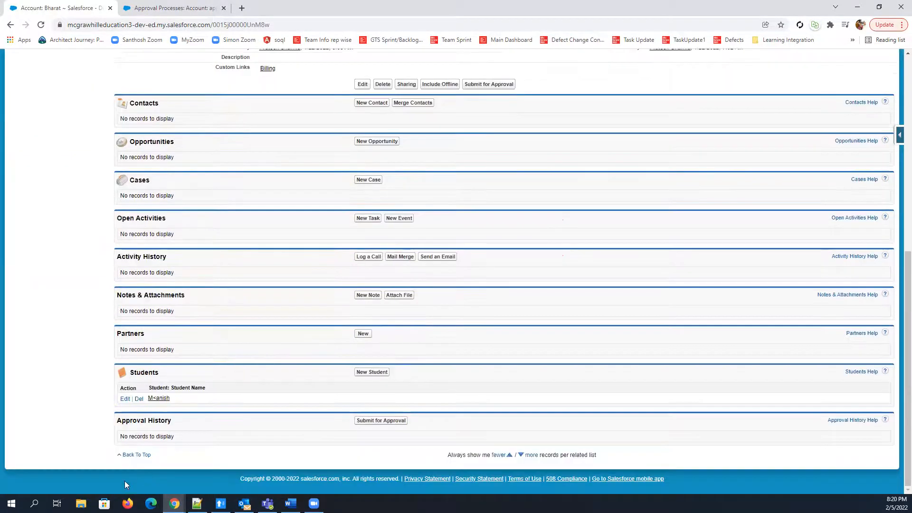
pyautogui.moveTo(116, 421); pyautogui.dragTo(185, 427)
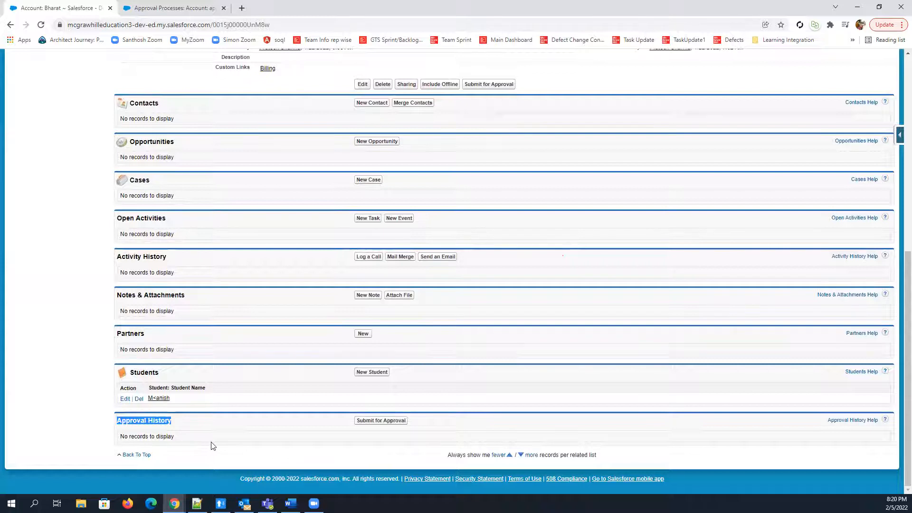
pyautogui.scroll(2, 273, 453)
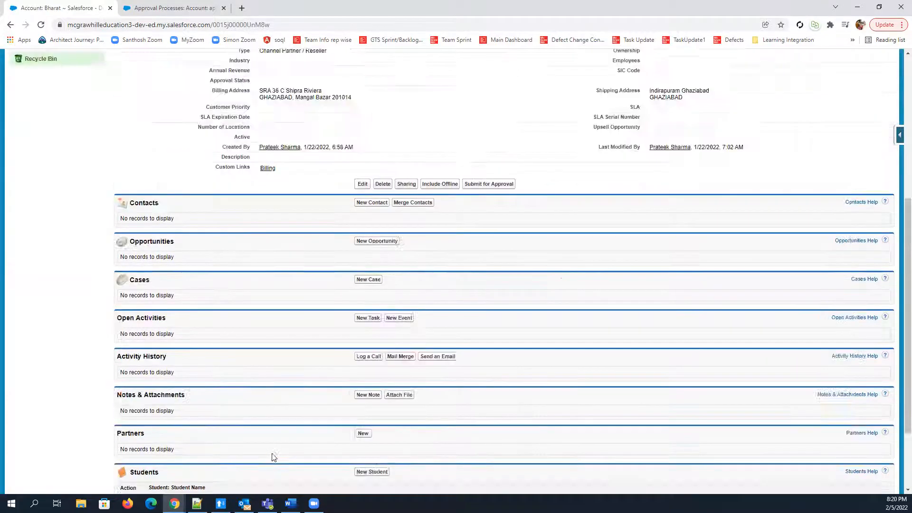
pyautogui.scroll(5, 449, 288)
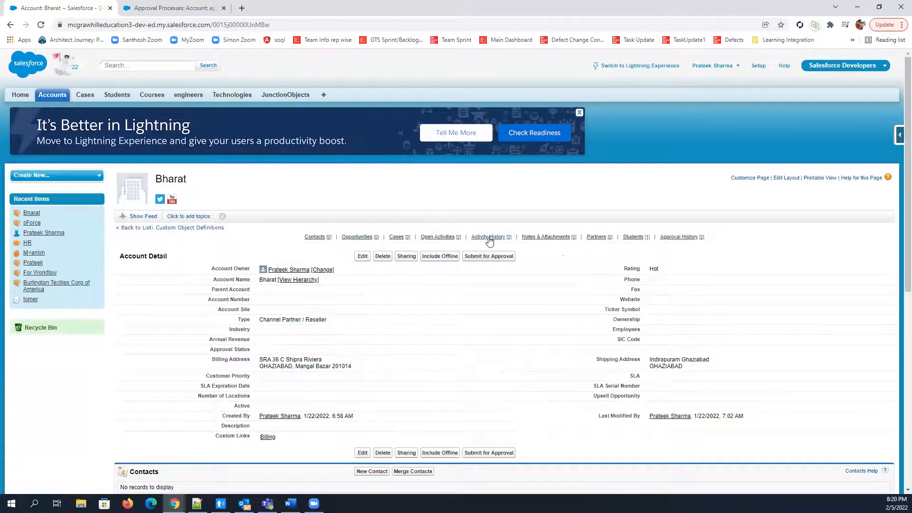
pyautogui.click(489, 257)
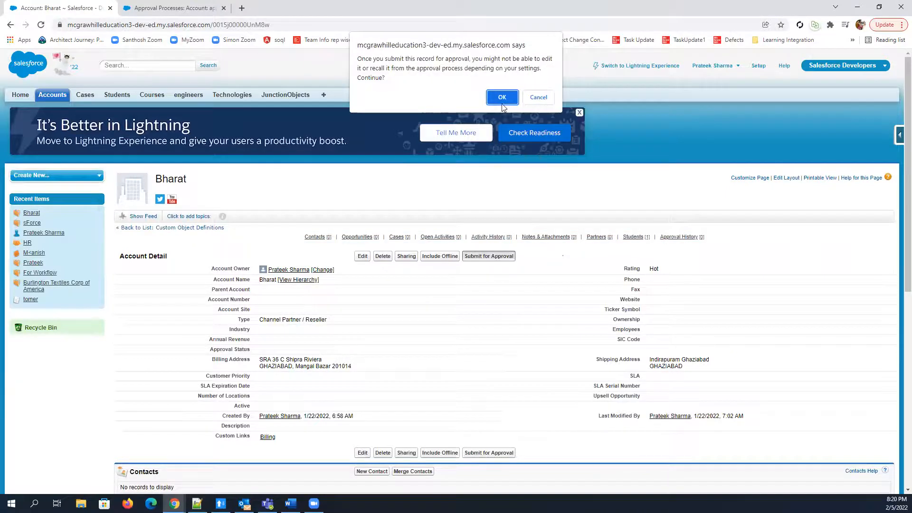
pyautogui.click(503, 100)
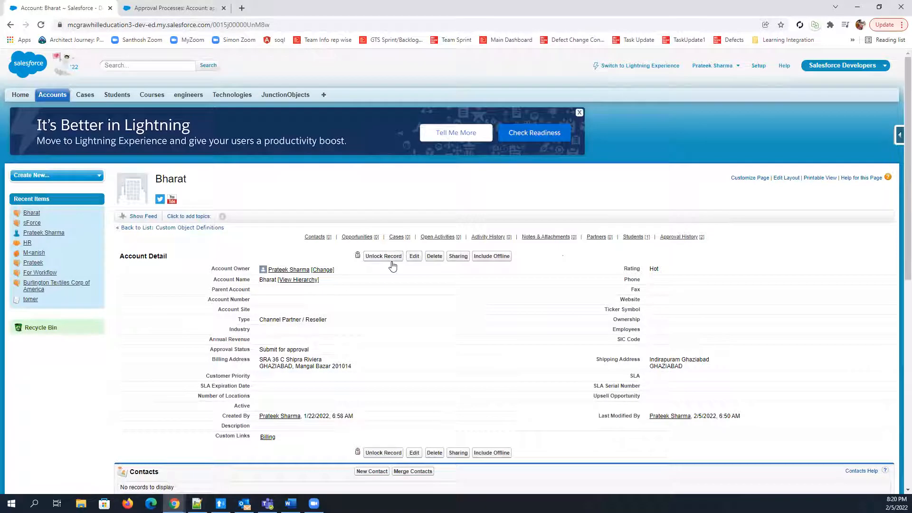
pyautogui.scroll(-1, 311, 370)
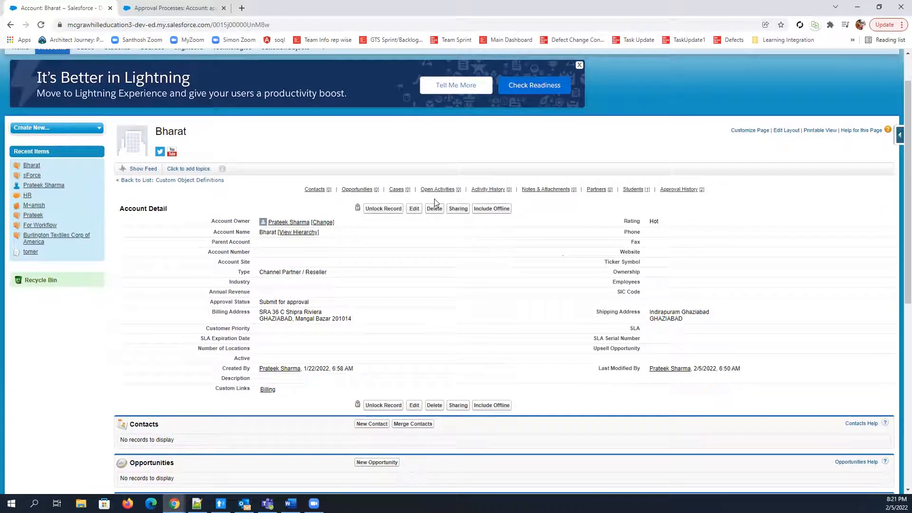
pyautogui.moveTo(260, 304); pyautogui.dragTo(310, 303)
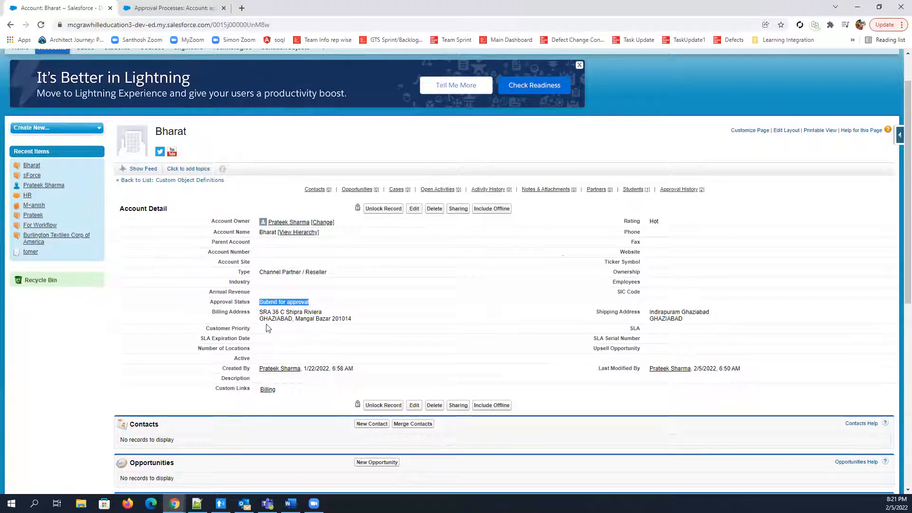
# Open the Accounts home page in a new browser tab and open the third account in the Recent Accounts list
pyautogui.scroll(1, 131, 159)
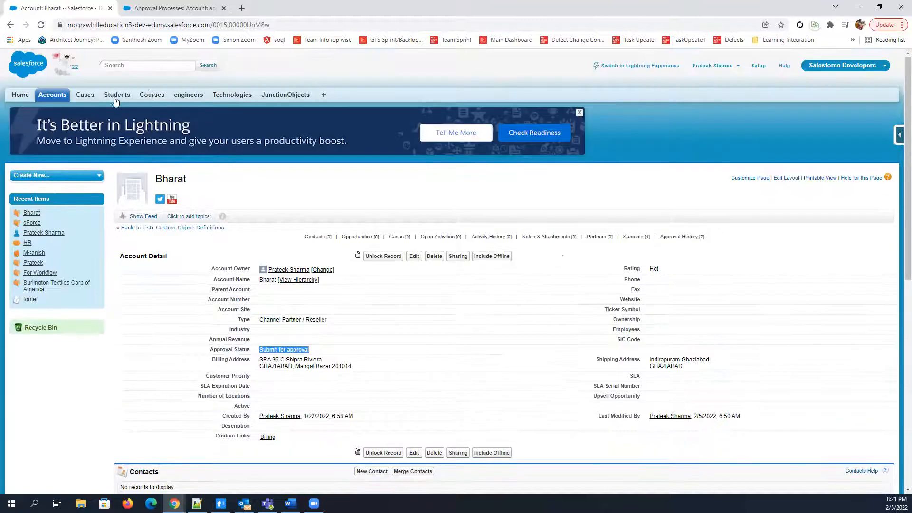
pyautogui.rightClick(53, 95)
pyautogui.click(77, 103)
pyautogui.click(281, 7)
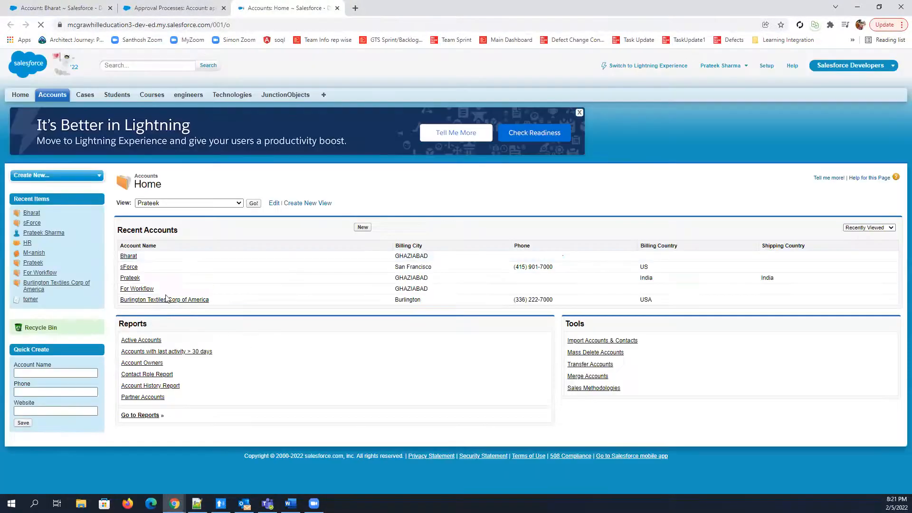
pyautogui.click(135, 280)
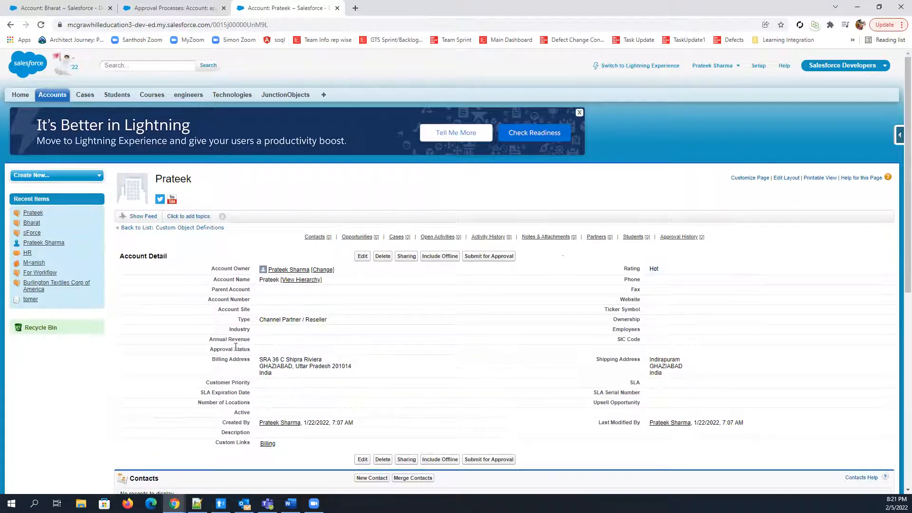
# Submit this second Hot-rated account for approval, accept the warning, and check its Approval Status field
pyautogui.doubleClick(210, 354)
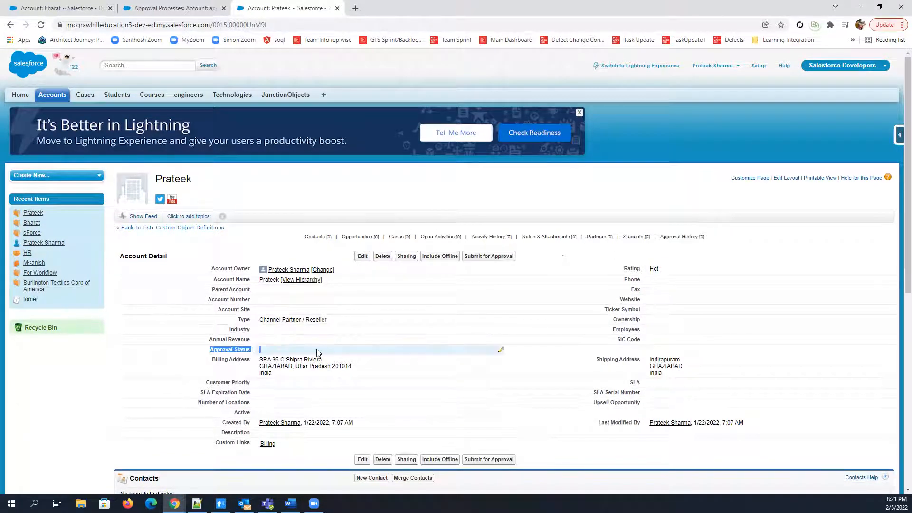
pyautogui.click(490, 256)
pyautogui.click(503, 98)
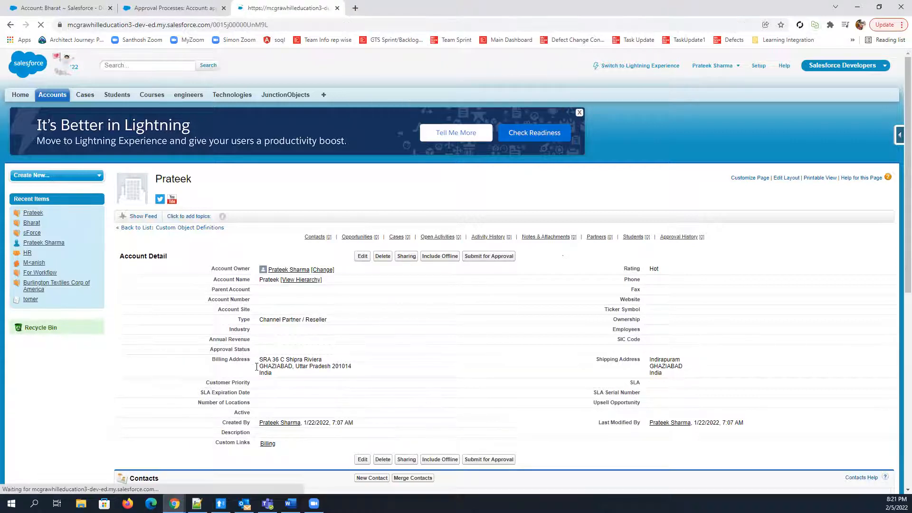
pyautogui.moveTo(259, 350); pyautogui.dragTo(327, 353)
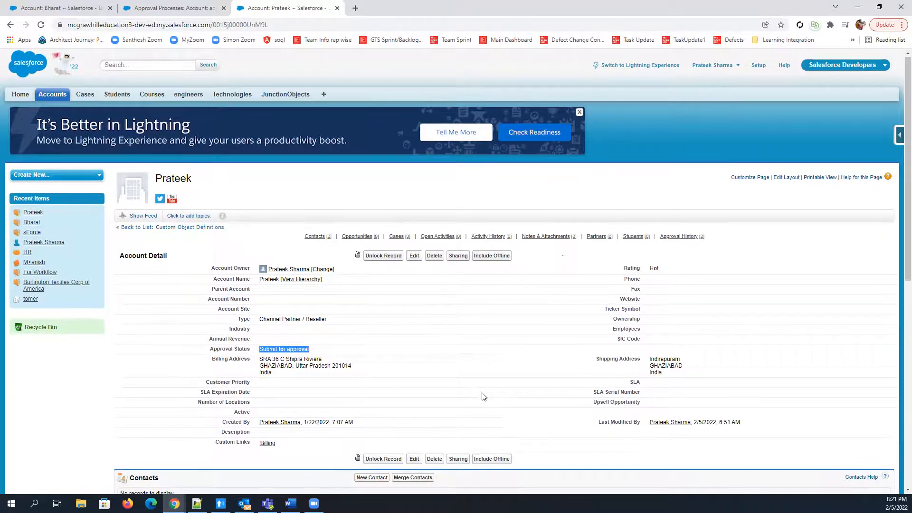
# Examine the Approval History of the second account and of the first submitted account
pyautogui.scroll(-9, 483, 398)
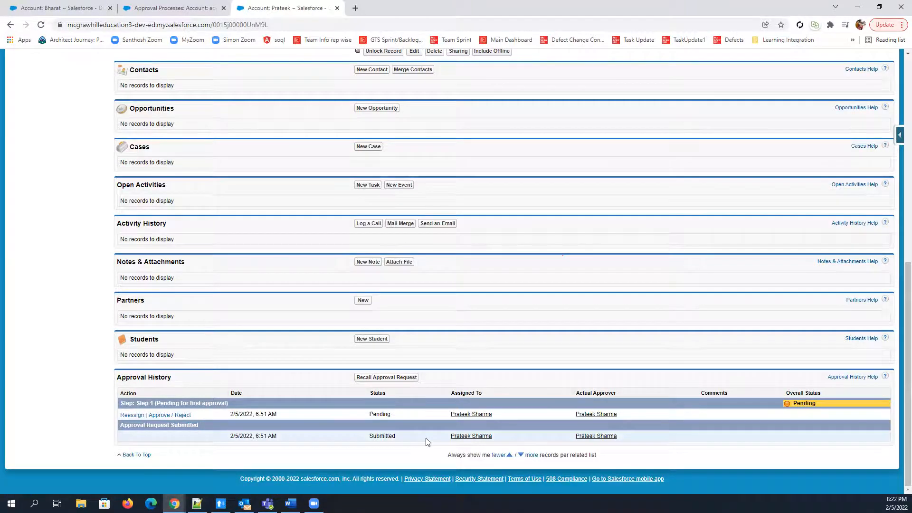
pyautogui.scroll(3, 428, 440)
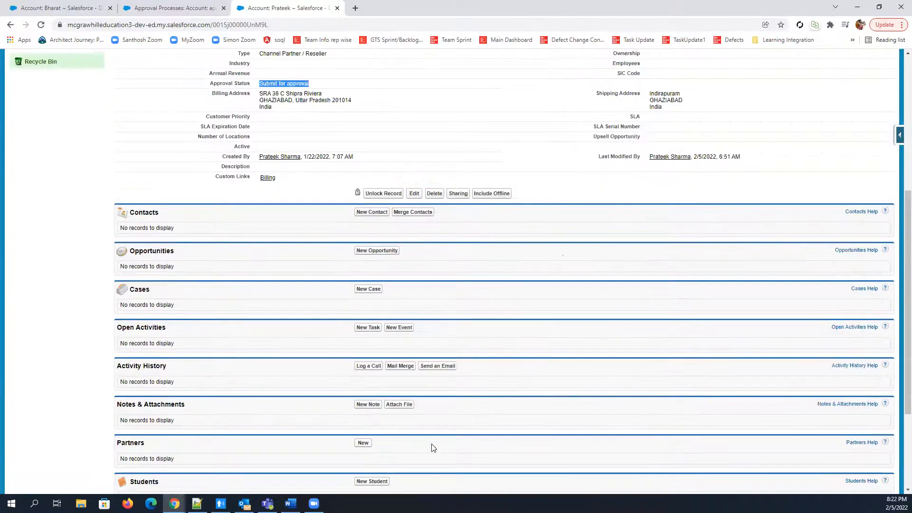
pyautogui.click(161, 7)
pyautogui.click(86, 8)
pyautogui.scroll(-1, 214, 328)
pyautogui.scroll(-8, 214, 328)
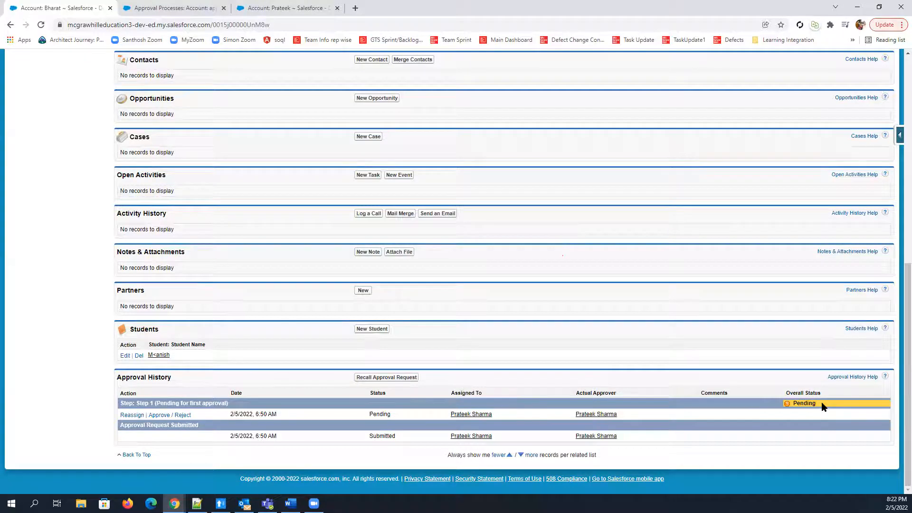
pyautogui.scroll(9, 594, 426)
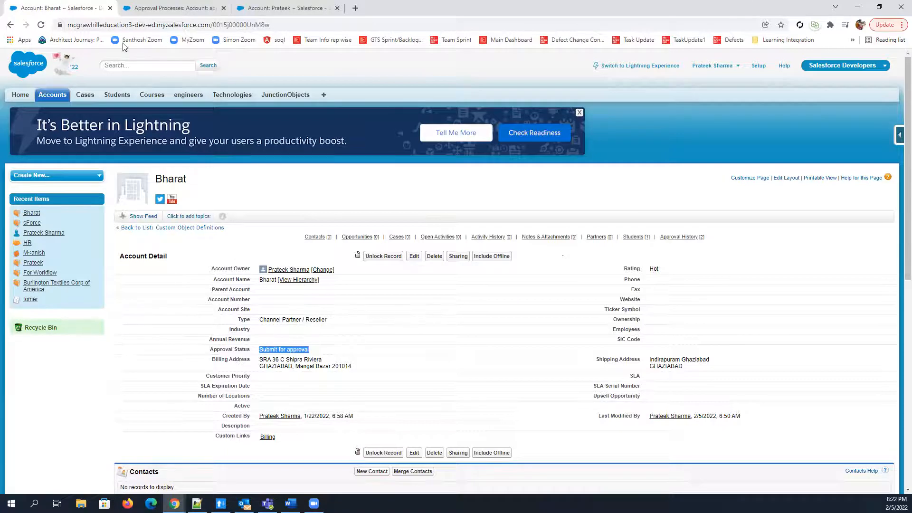
# Approve the most recently submitted account from Items to Approve on the Home page, with the comment test
pyautogui.click(21, 96)
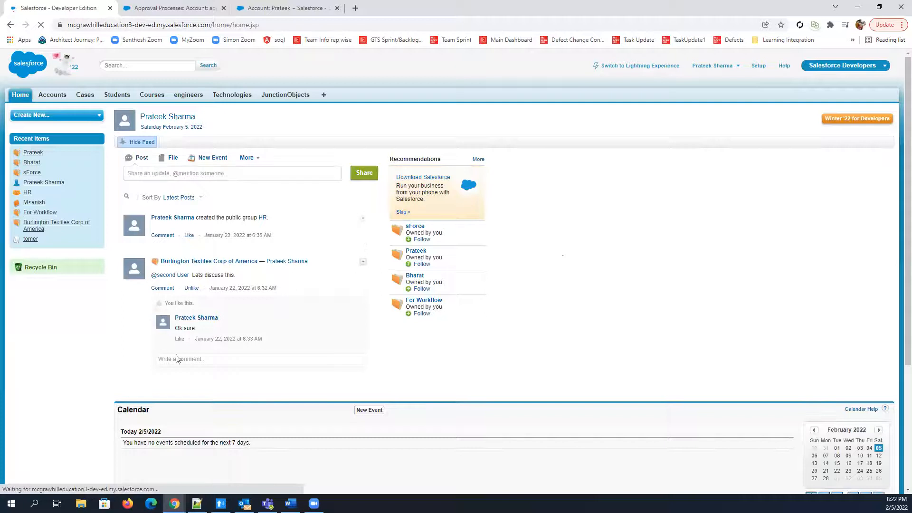
pyautogui.scroll(-4, 176, 358)
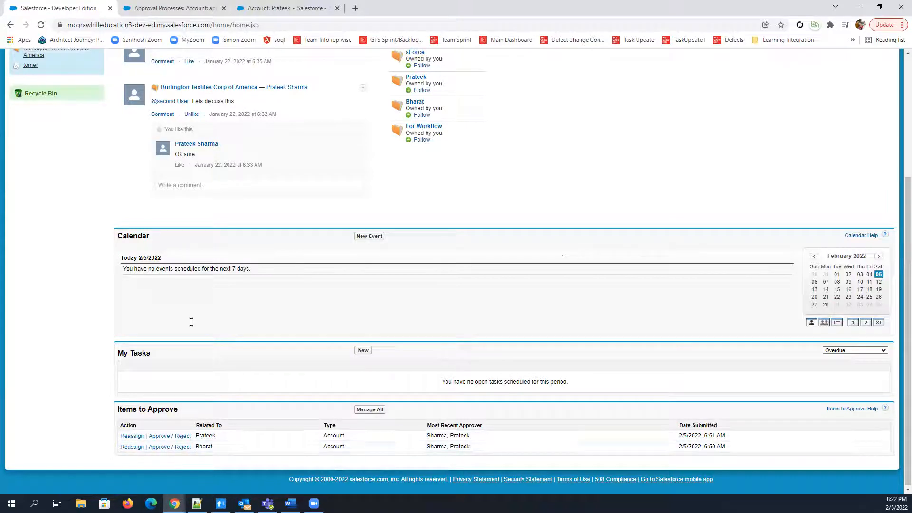
pyautogui.scroll(4, 185, 332)
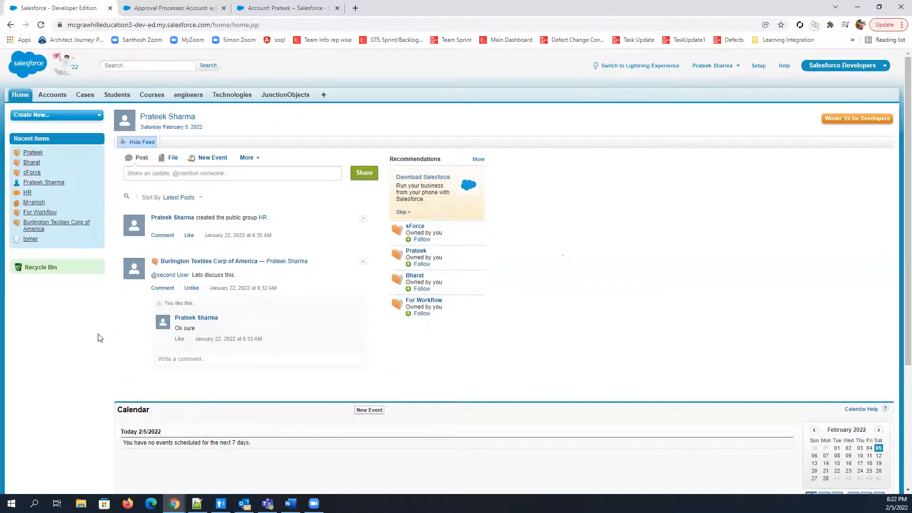
pyautogui.scroll(-4, 95, 340)
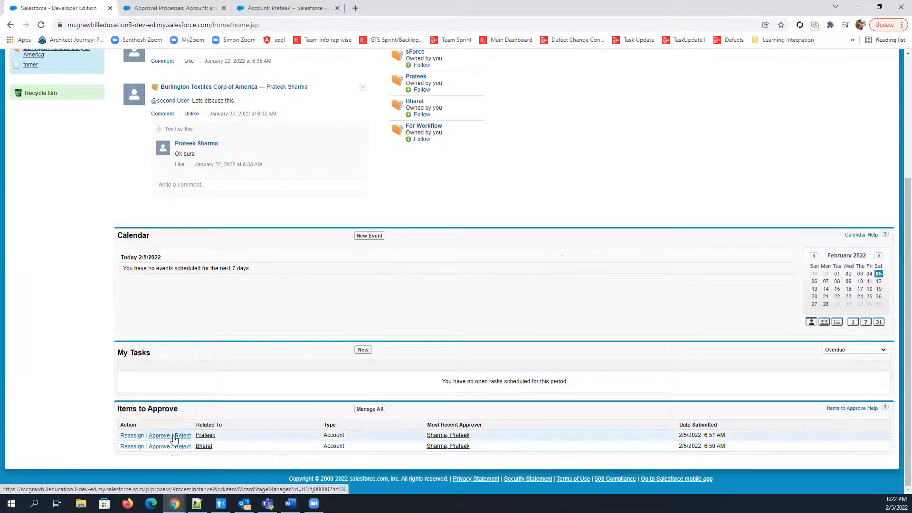
pyautogui.click(156, 436)
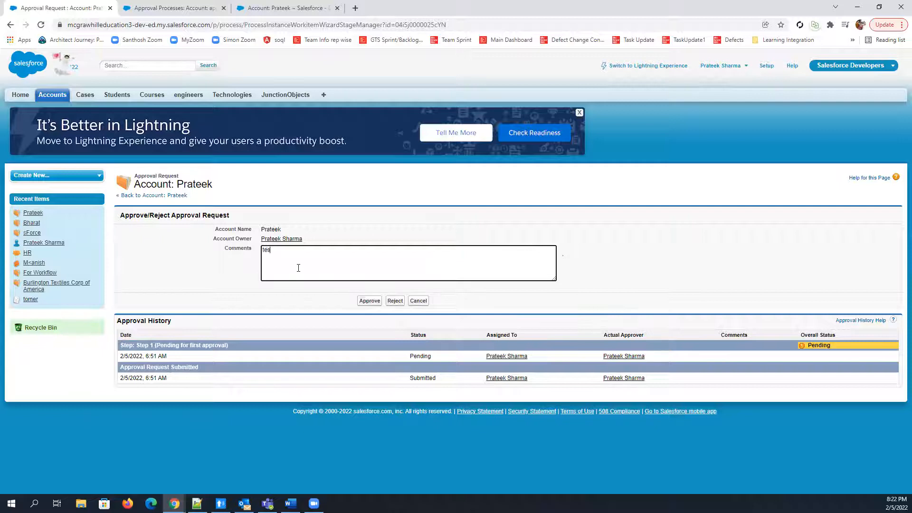
pyautogui.click(371, 302)
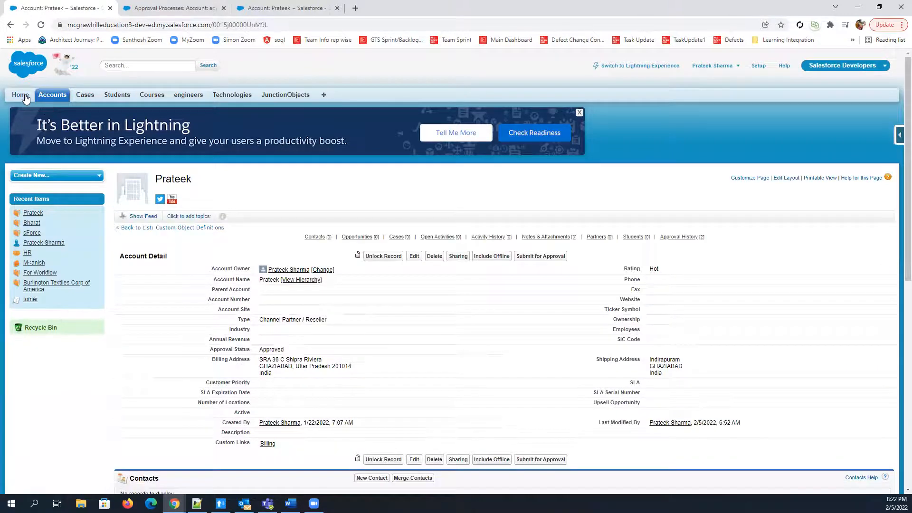
# Return to Items to Approve on the Home page and reject the remaining account request without a comment
pyautogui.click(22, 97)
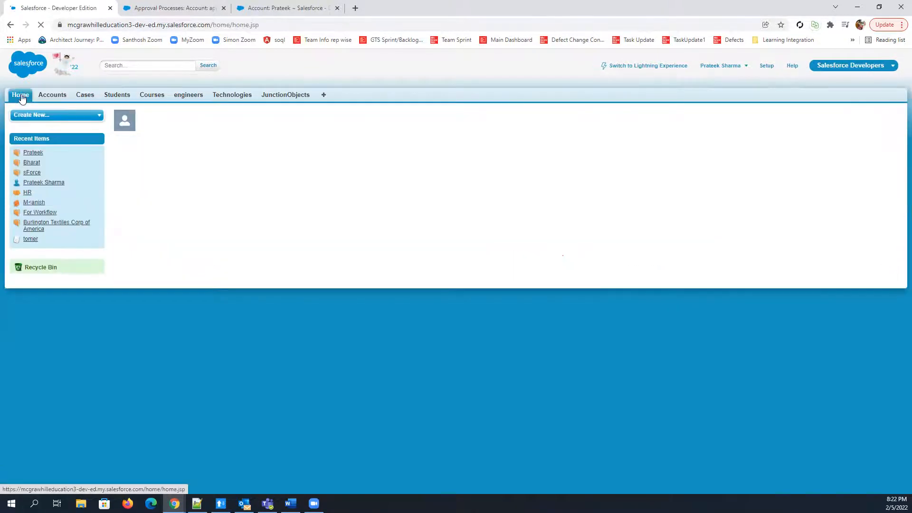
pyautogui.scroll(-3, 317, 346)
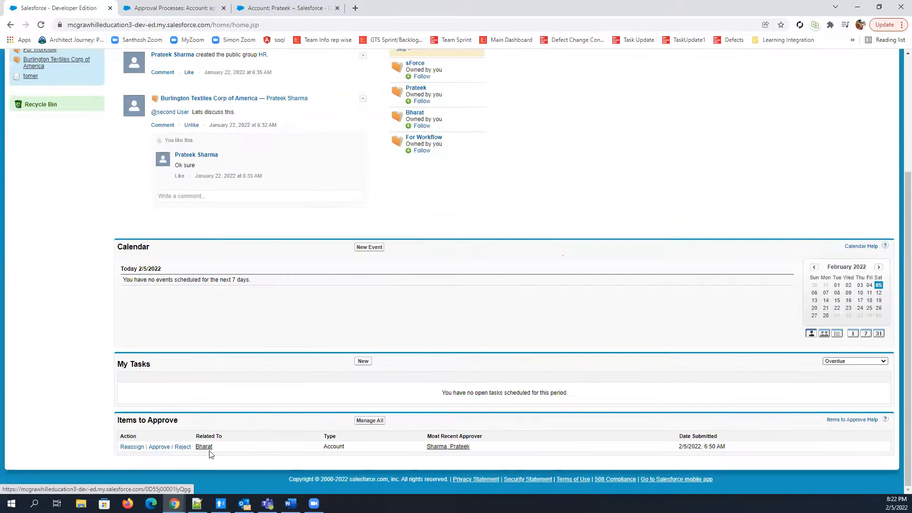
pyautogui.click(182, 448)
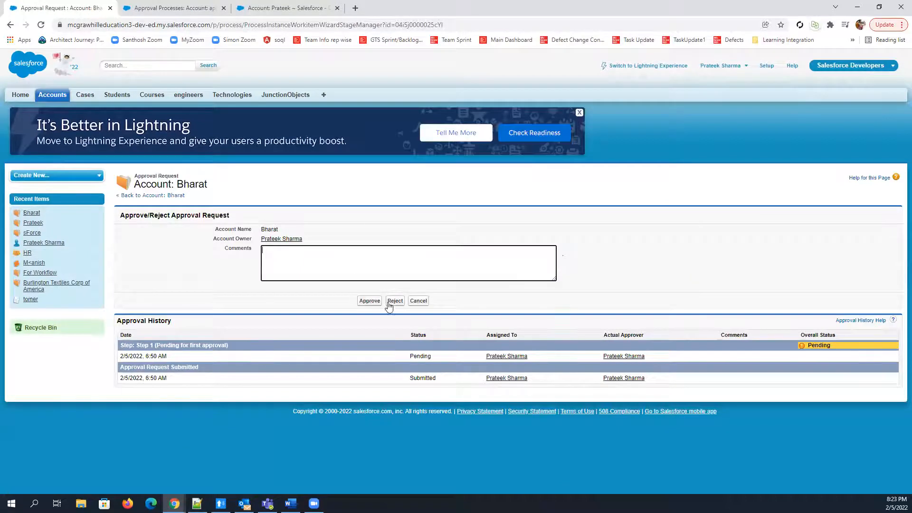
pyautogui.click(395, 301)
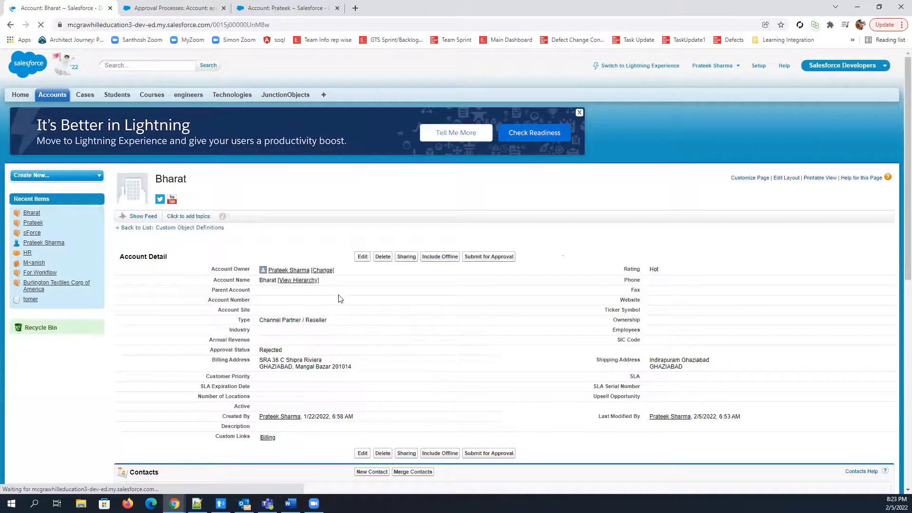
# Check the Approval History and the Approval Status field of the rejected account
pyautogui.scroll(-9, 351, 359)
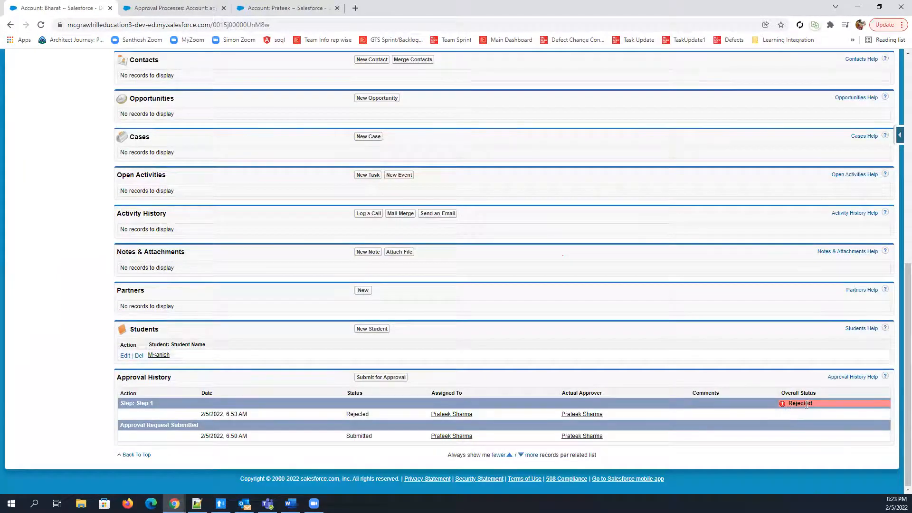
pyautogui.scroll(10, 285, 398)
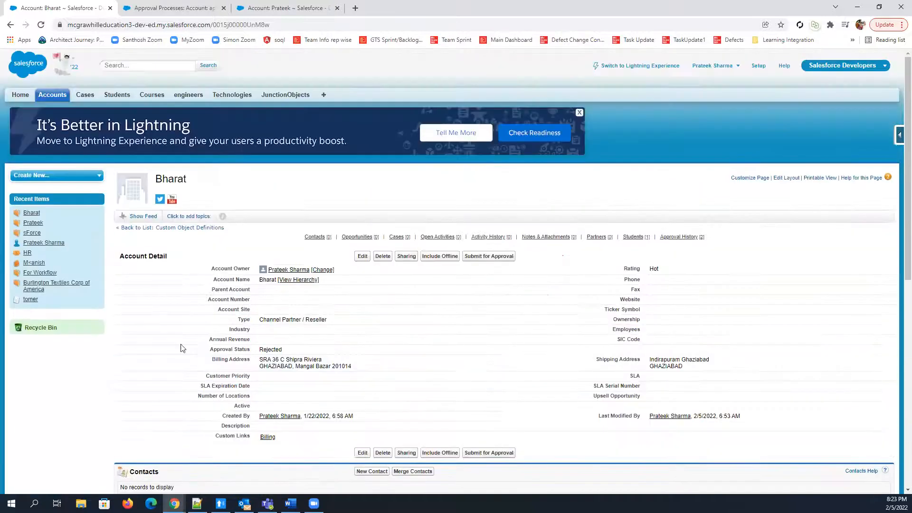
pyautogui.moveTo(212, 349); pyautogui.dragTo(297, 350)
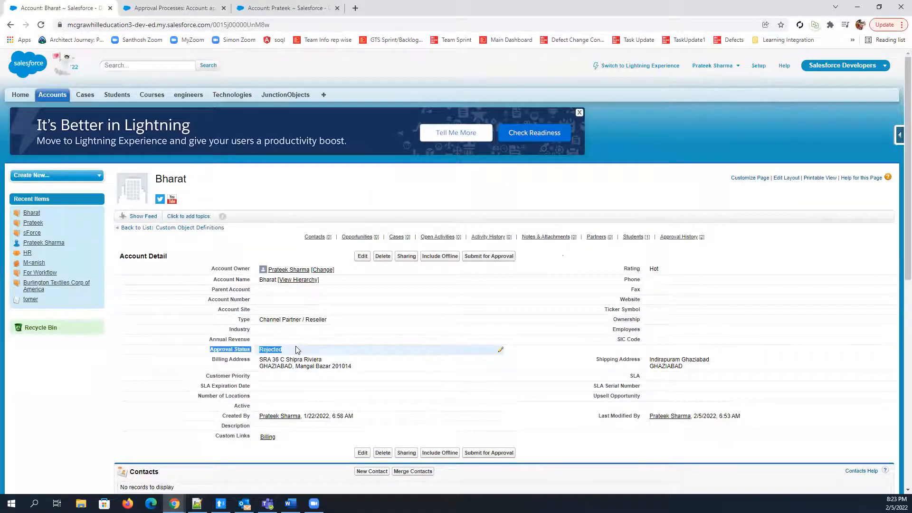
# Switch to the second account's browser tab, reload it, and check its Approval Status field and Approval History
pyautogui.click(280, 7)
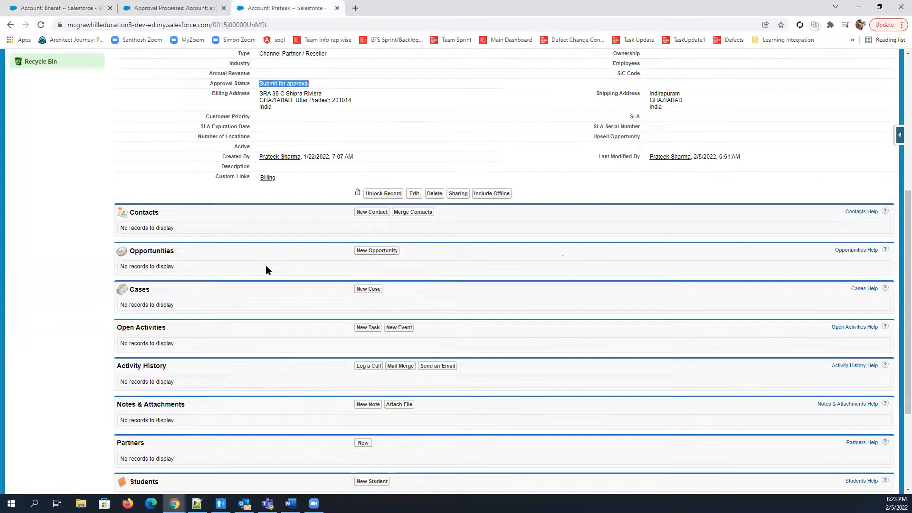
pyautogui.click(41, 24)
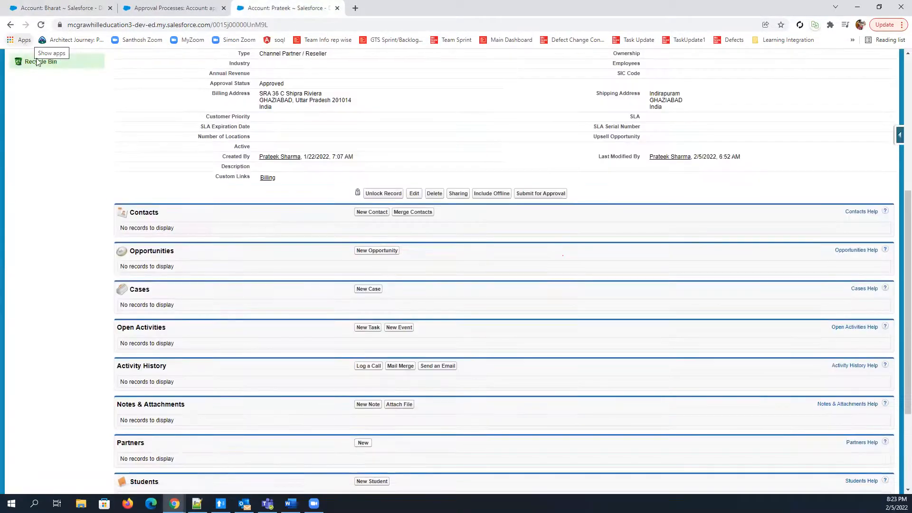
pyautogui.scroll(3, 342, 181)
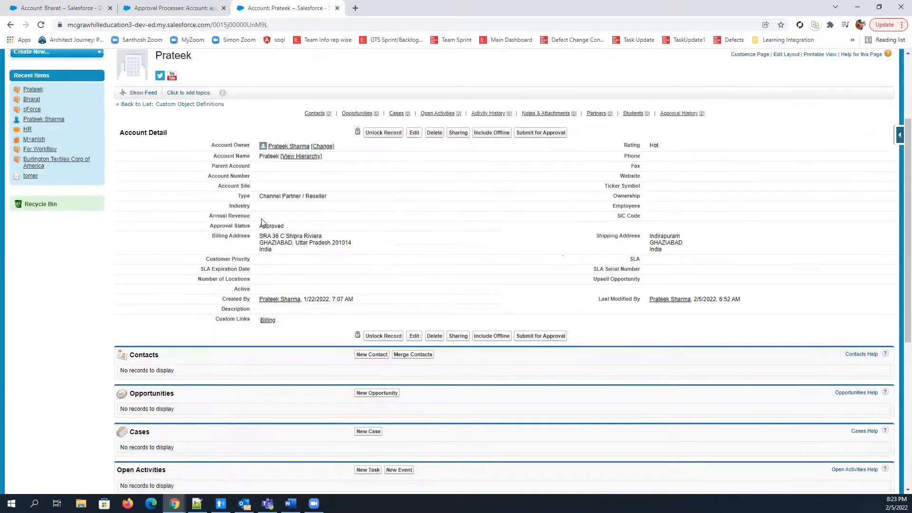
pyautogui.moveTo(259, 226); pyautogui.dragTo(341, 226)
pyautogui.scroll(-6, 525, 323)
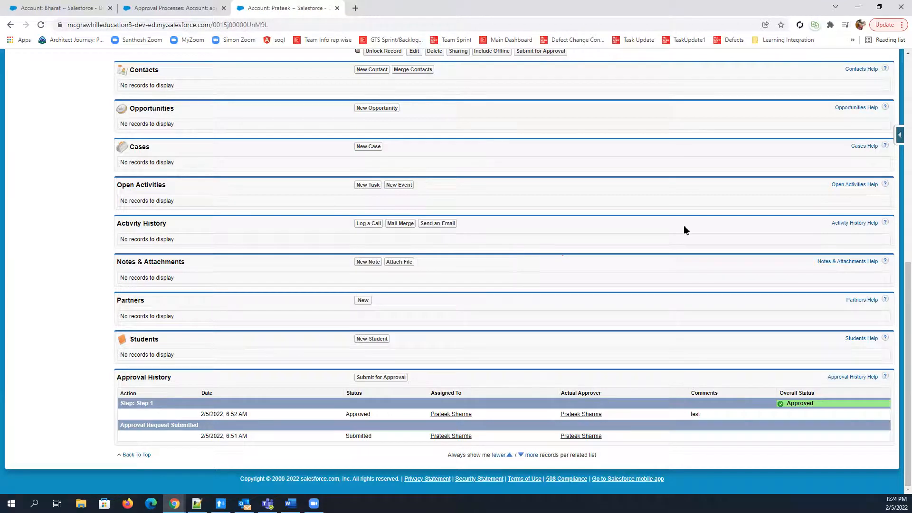
pyautogui.scroll(6, 693, 81)
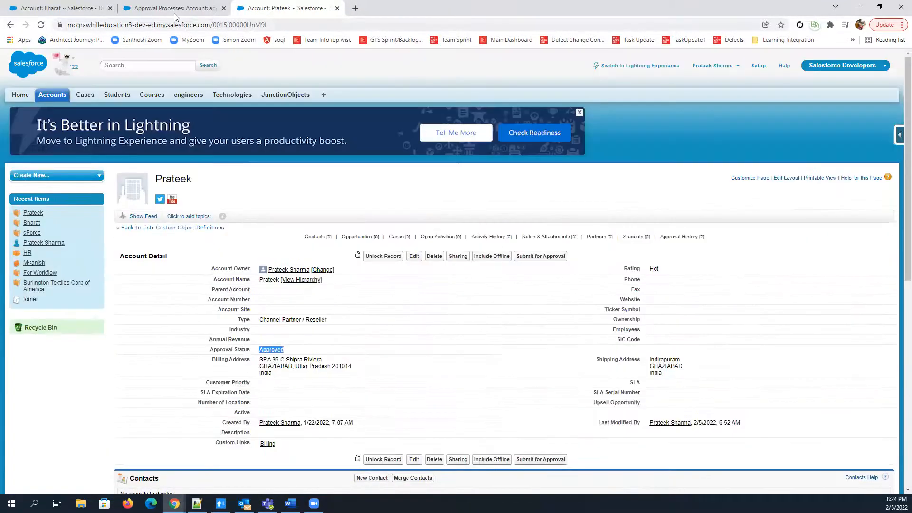
# Review the rejected account's record and the final approval, rejection and recall actions of the approve account process
pyautogui.click(173, 9)
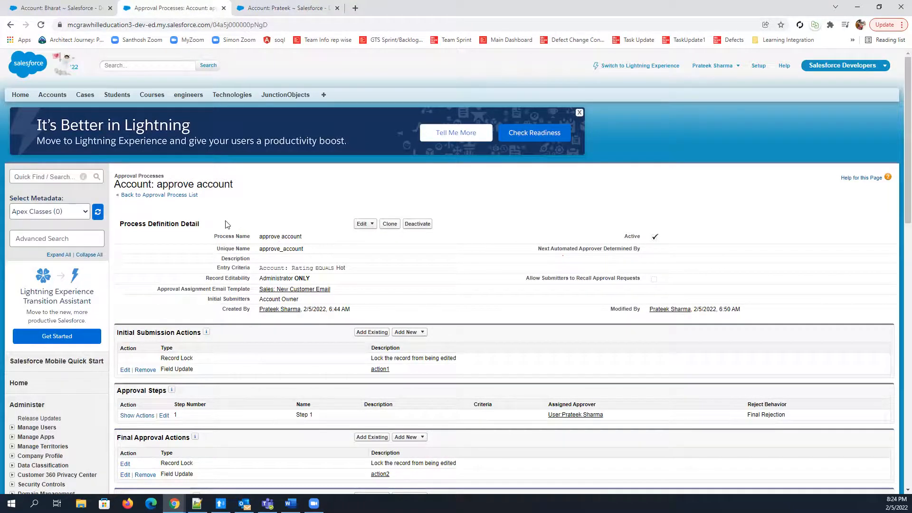
pyautogui.click(39, 7)
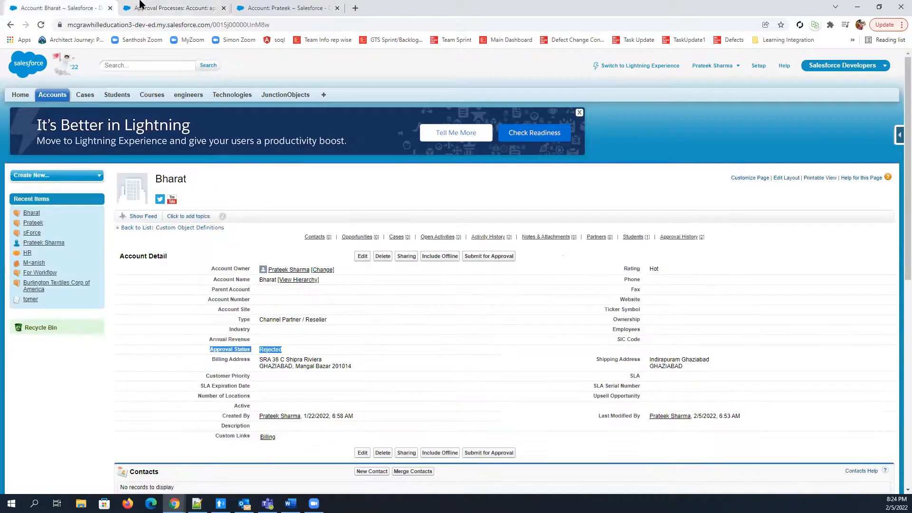
pyautogui.click(172, 7)
pyautogui.scroll(-10, 290, 228)
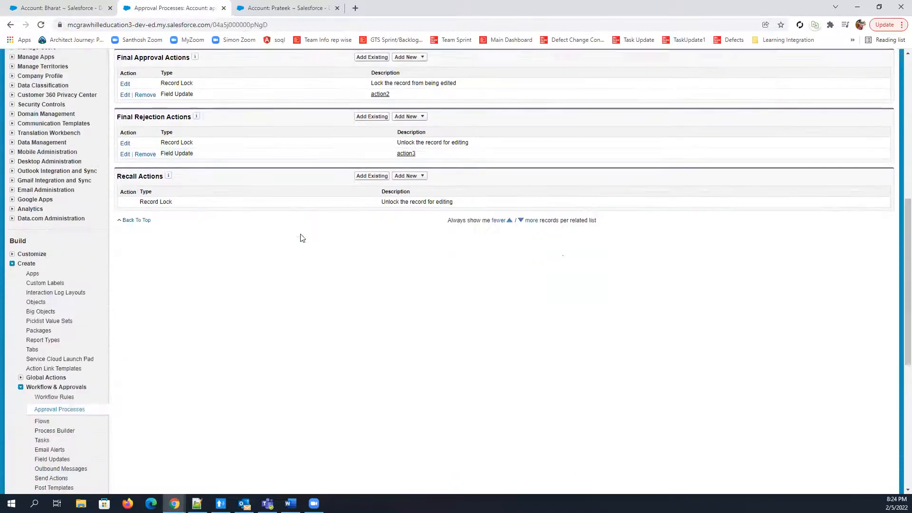
# Return to the list of Account approval processes and start a new process with the Standard Setup Wizard
pyautogui.click(36, 315)
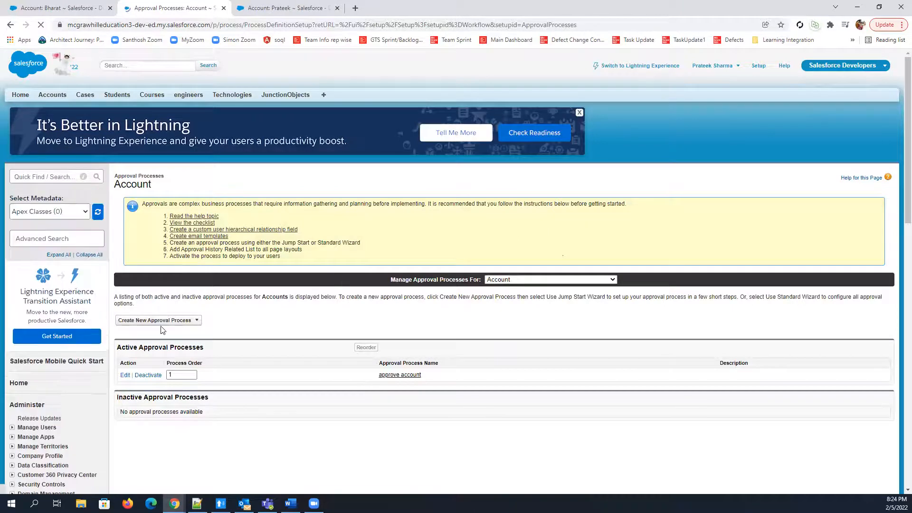
pyautogui.scroll(-2, 200, 263)
pyautogui.click(195, 226)
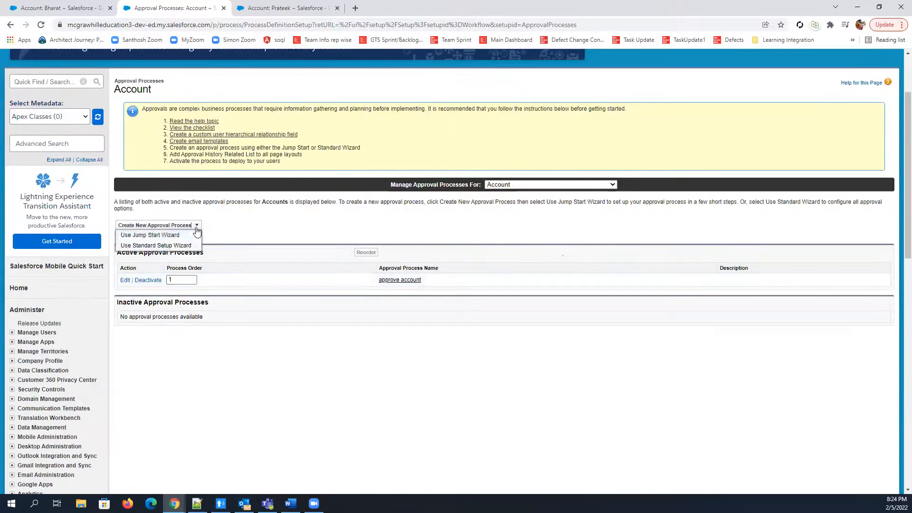
pyautogui.click(161, 246)
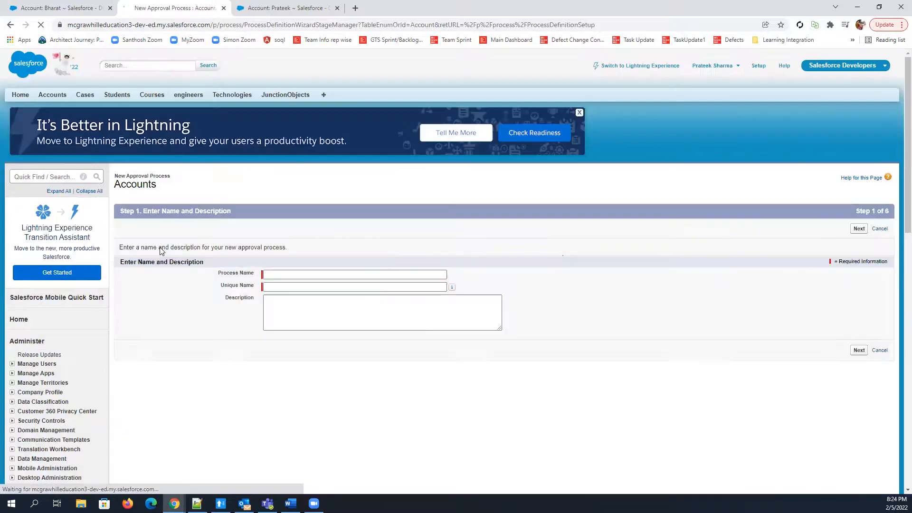
# Name the new approval process test, let the unique name fill in, and continue to the entry criteria
pyautogui.click(313, 274)
pyautogui.write('test')
pyautogui.click(315, 286)
pyautogui.click(715, 301)
pyautogui.click(859, 350)
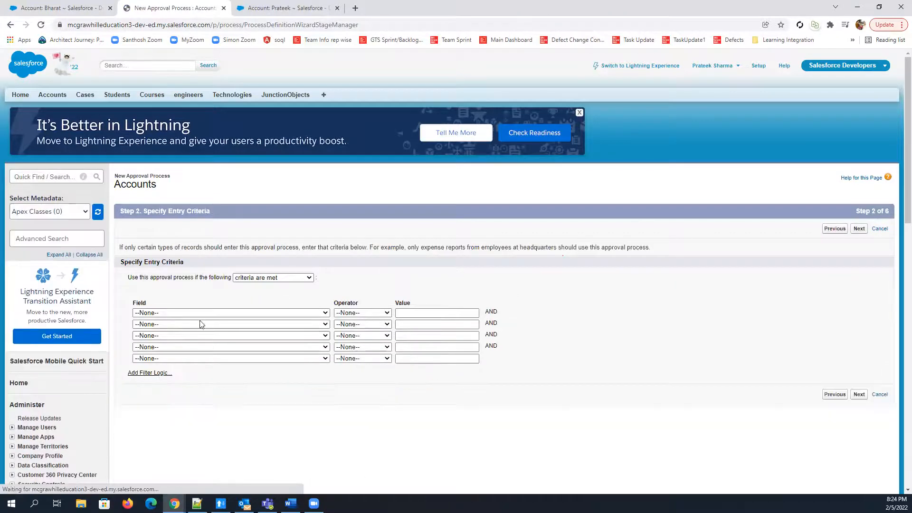
# Continue without entry criteria or an automated approver field, keeping record editability for Administrators ONLY
pyautogui.scroll(-4, 202, 338)
pyautogui.scroll(4, 201, 338)
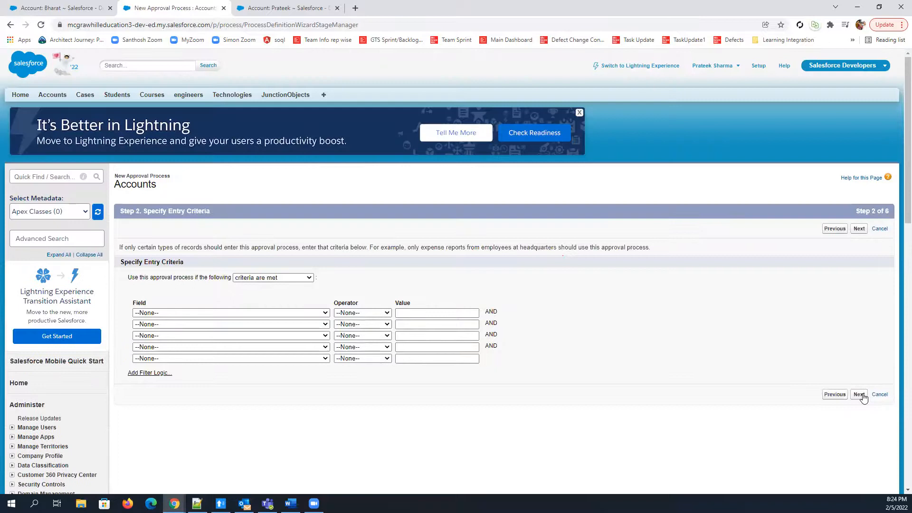
pyautogui.click(862, 396)
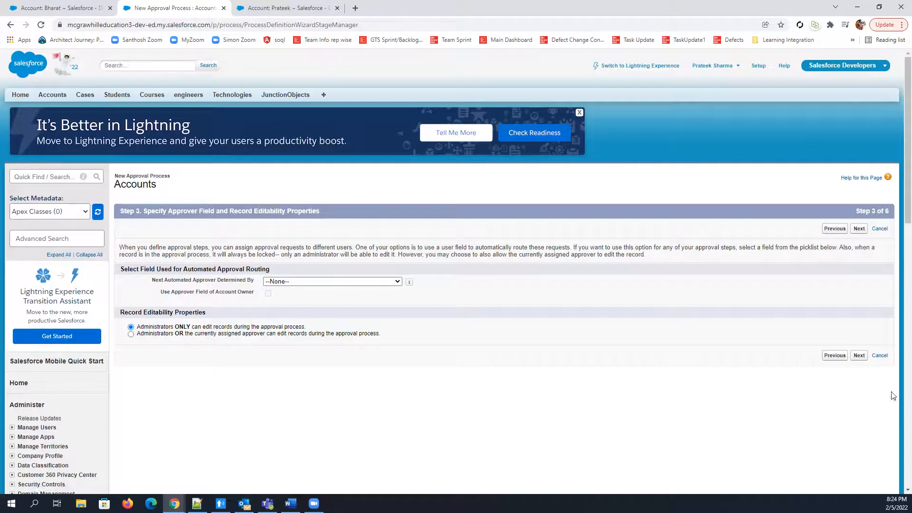
pyautogui.click(858, 357)
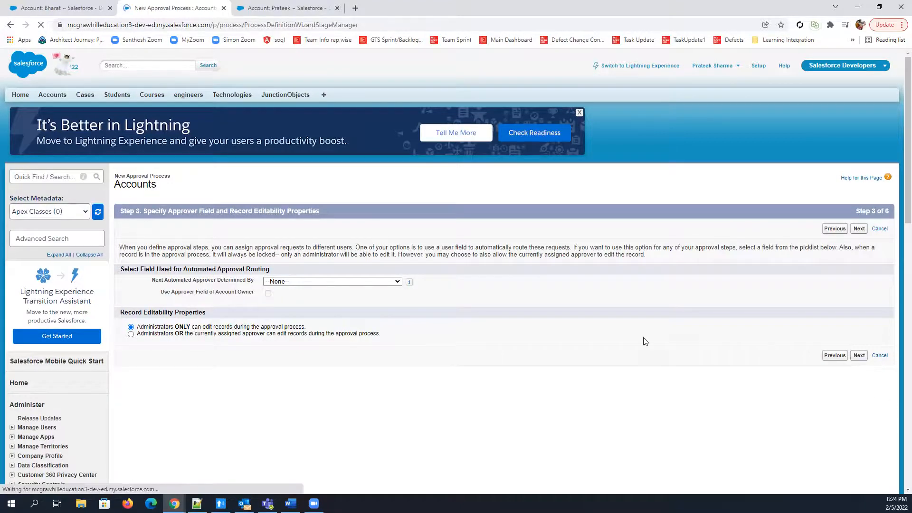